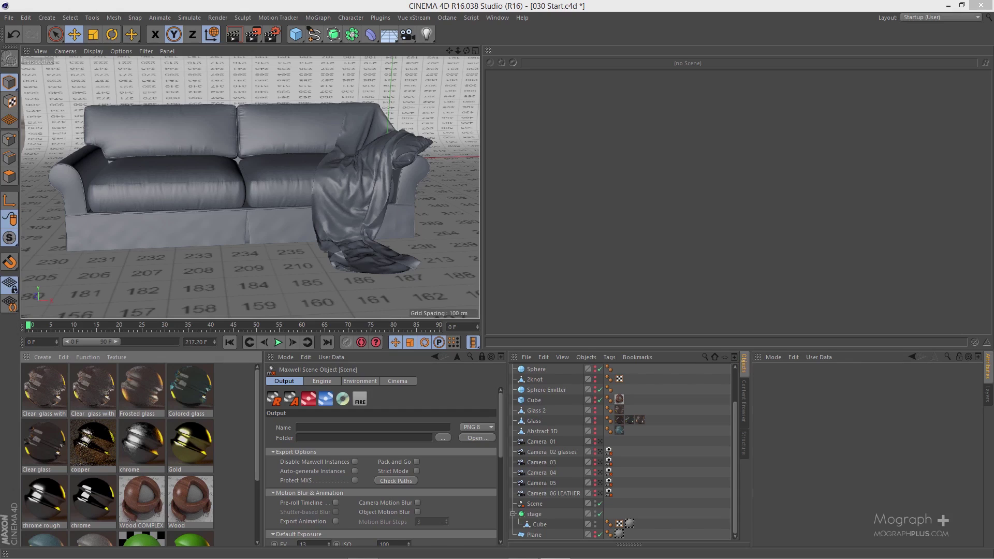
Create a new Maxwell material and name it Cotton
{"action": "left_click", "coordinate": [50, 357]}
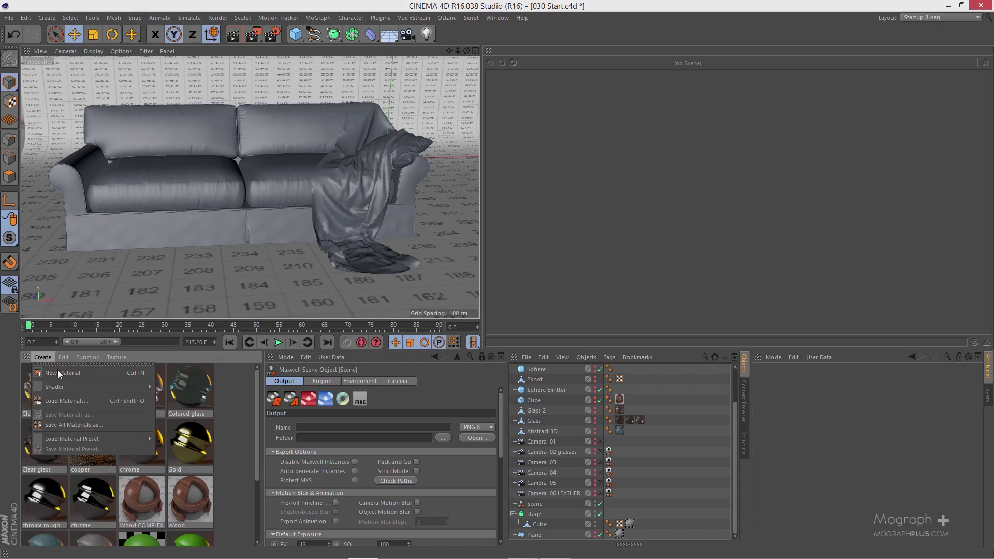
{"action": "mouse_move", "coordinate": [76, 387]}
{"action": "left_click", "coordinate": [218, 495]}
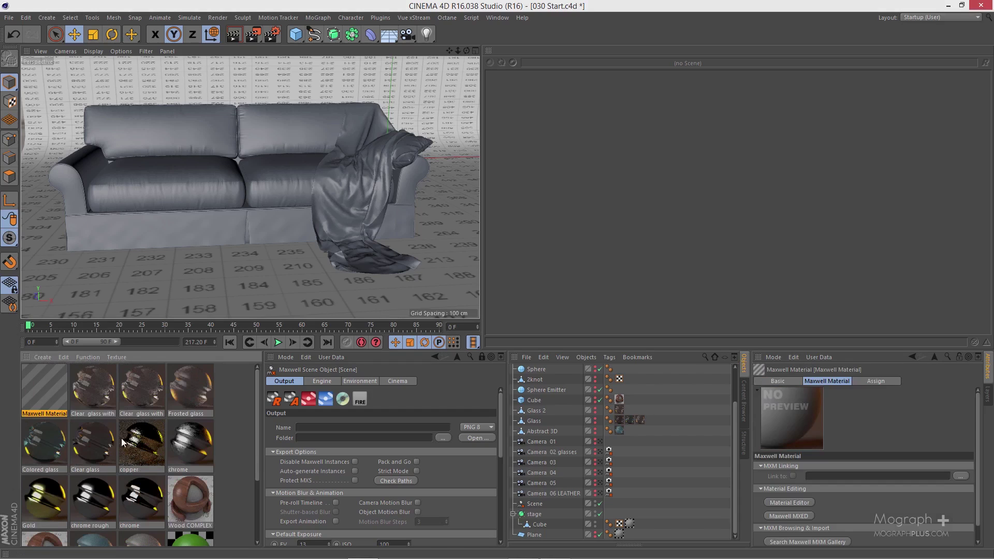
{"action": "double_click", "coordinate": [58, 413]}
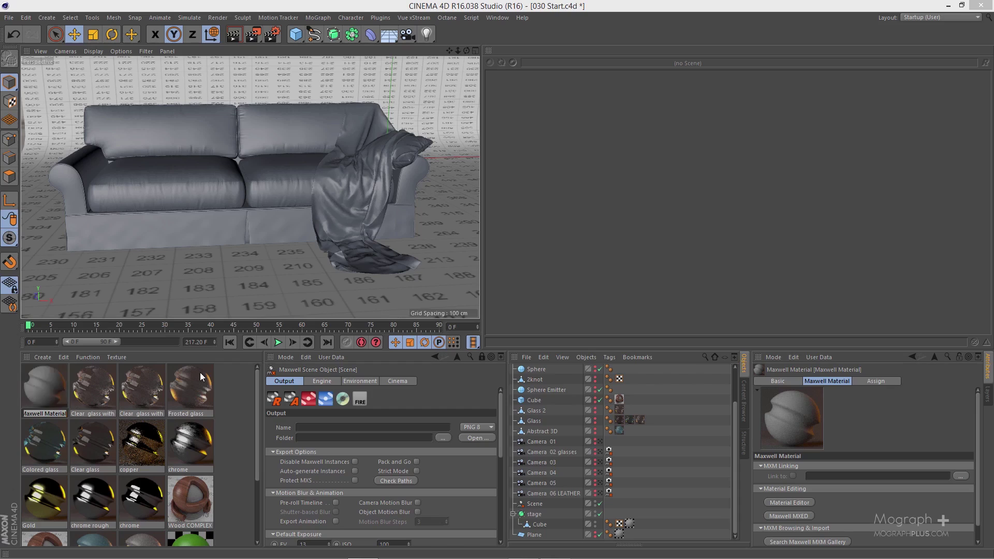
{"action": "type", "text": "Cotton"}
{"action": "key", "text": "Return"}
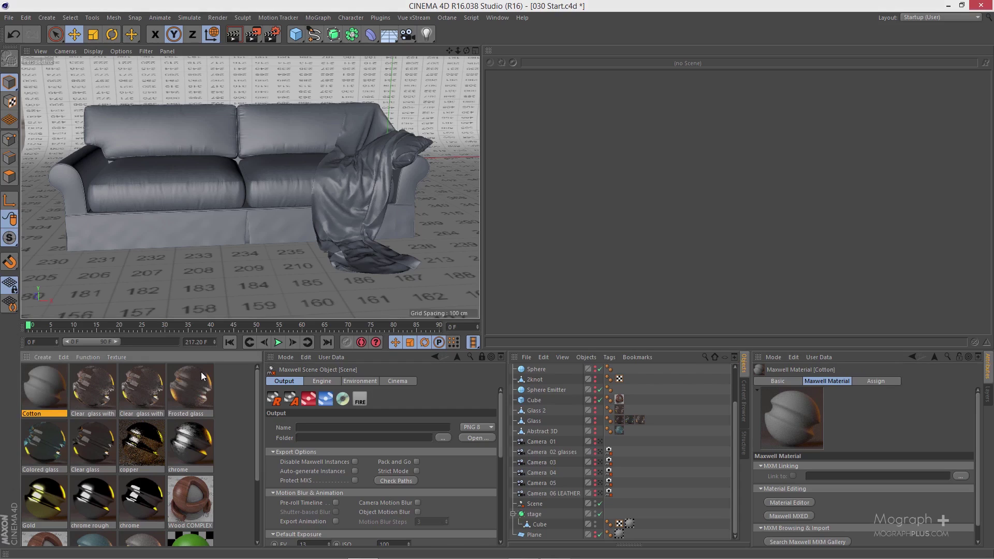
{"action": "left_click", "coordinate": [779, 502]}
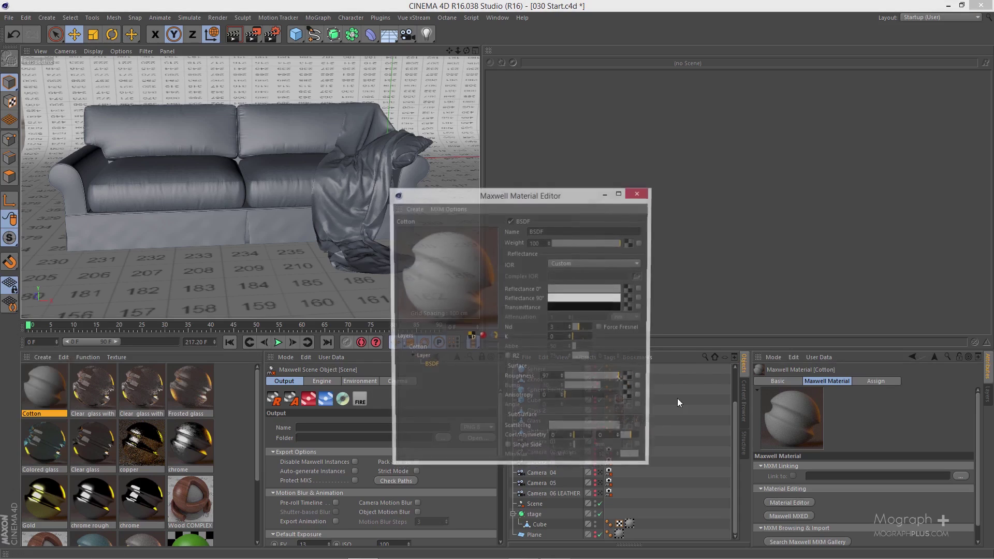
{"action": "left_click_drag", "start_coordinate": [583, 195], "coordinate": [558, 187]}
{"action": "left_click", "coordinate": [612, 187]}
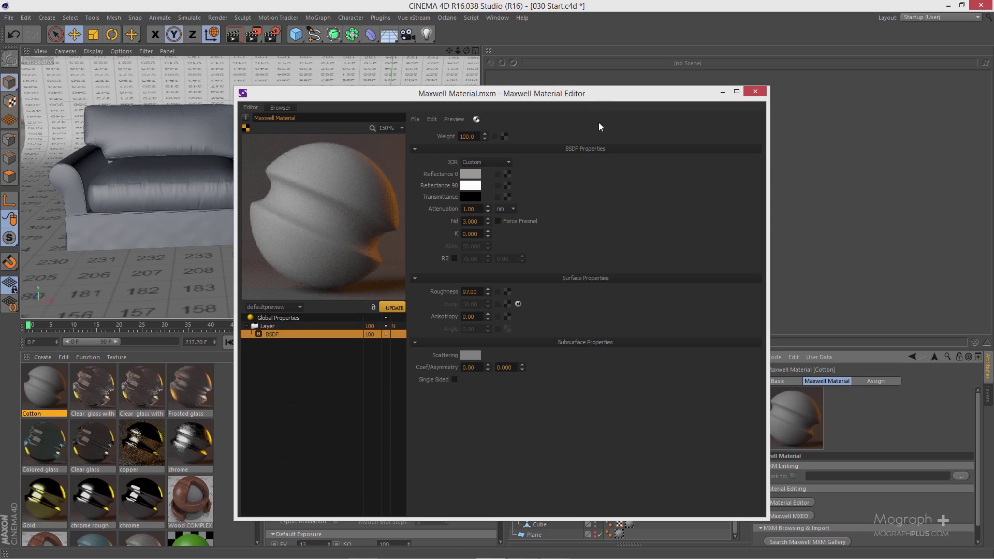
{"action": "left_click_drag", "start_coordinate": [603, 97], "coordinate": [239, 329]}
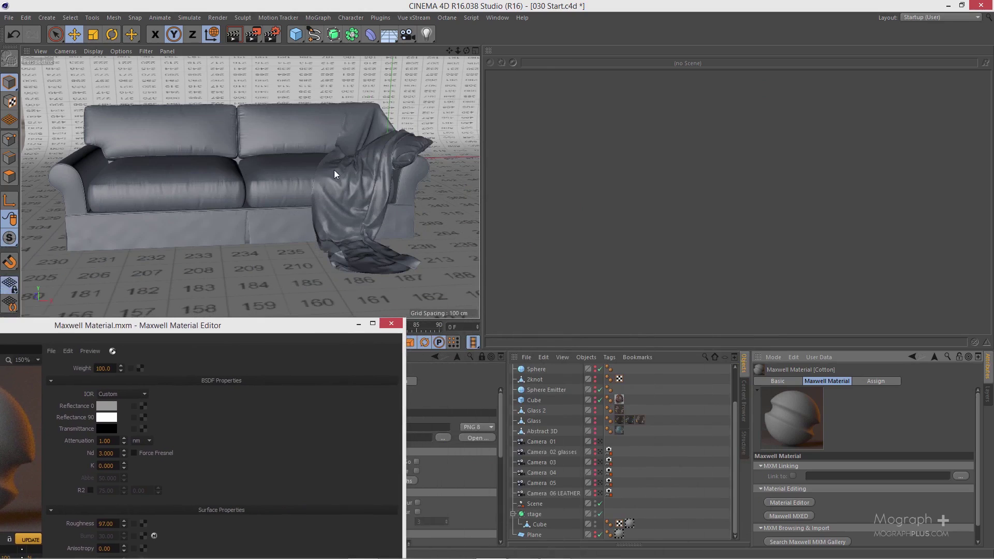
{"action": "left_click", "coordinate": [392, 322]}
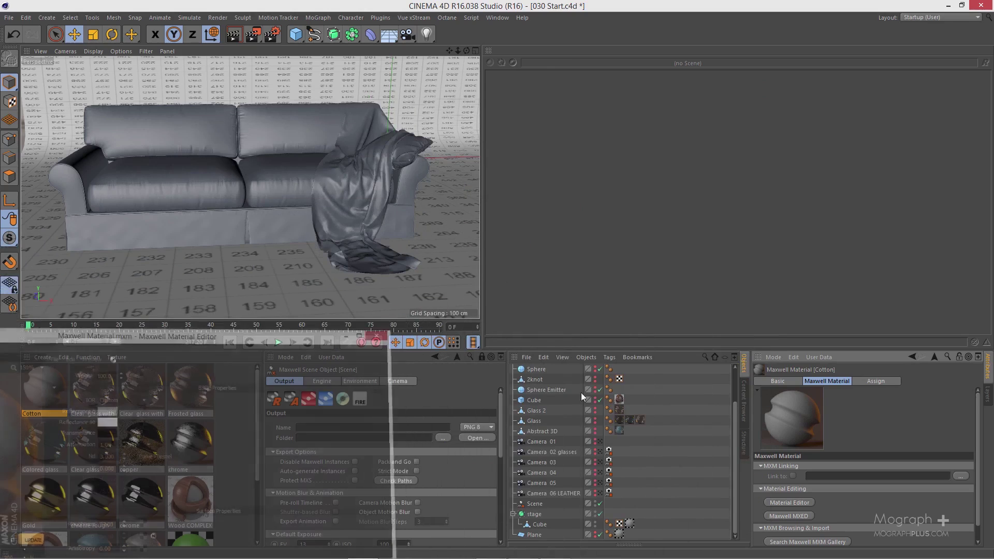
Examine which parts of the model the throw, sofa and pillow objects in the sofa group cover
{"action": "scroll", "coordinate": [639, 438], "scroll_direction": "up", "scroll_amount": 2}
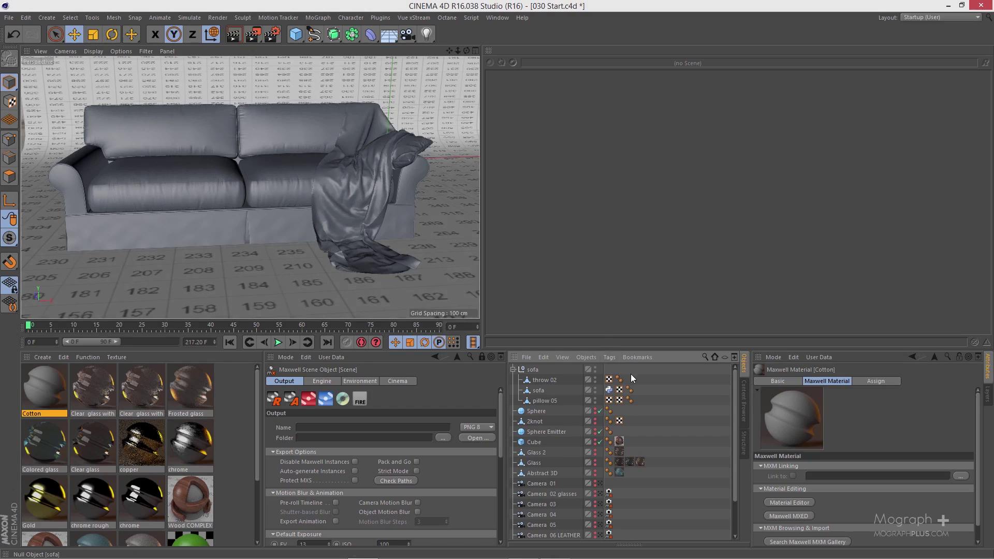
{"action": "left_click", "coordinate": [548, 380]}
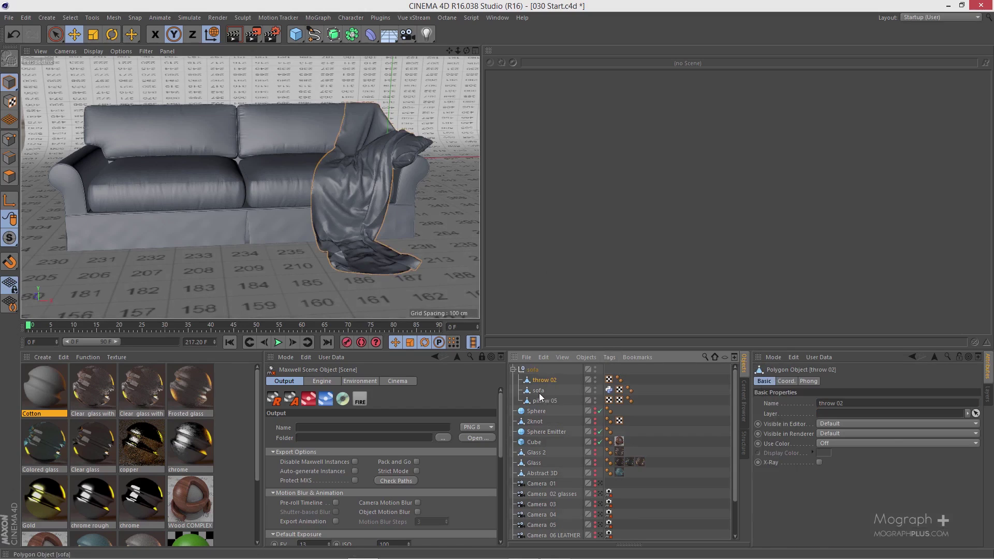
{"action": "left_click", "coordinate": [533, 369]}
{"action": "left_click", "coordinate": [539, 390]}
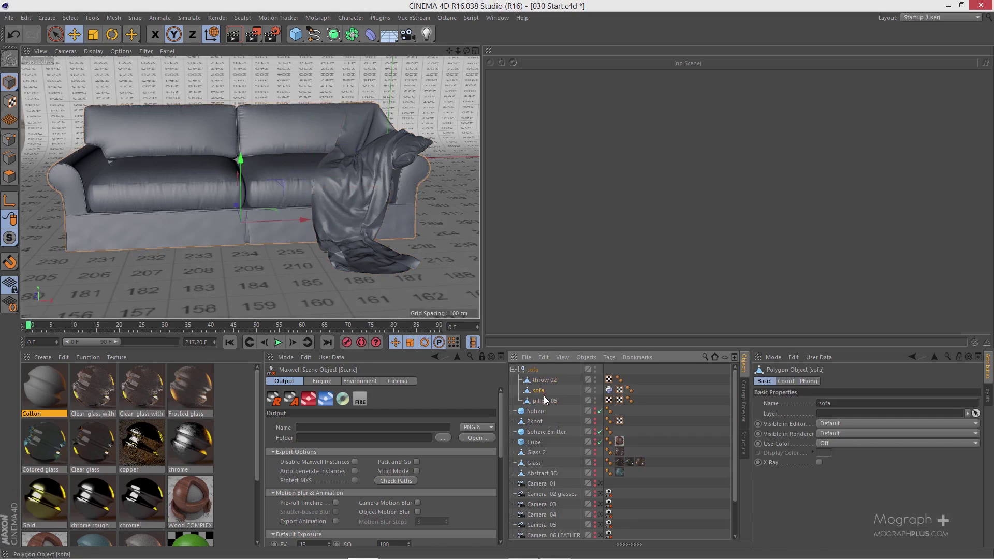
{"action": "left_click", "coordinate": [545, 400]}
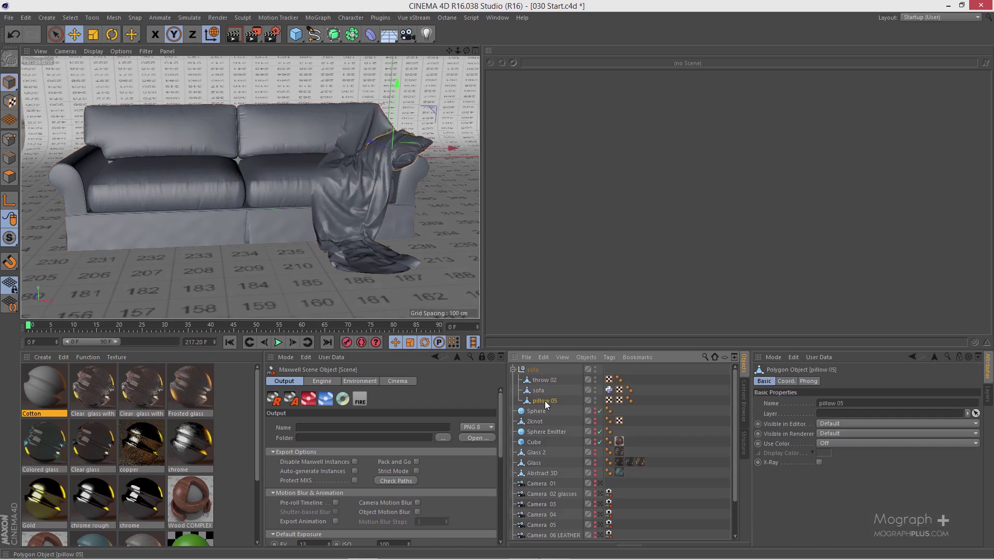
{"action": "left_click", "coordinate": [533, 370]}
Open the Cotton material in the standalone Maxwell editor and load the Sofa_D image as its Reflectance 0 texture
{"action": "left_click", "coordinate": [31, 385]}
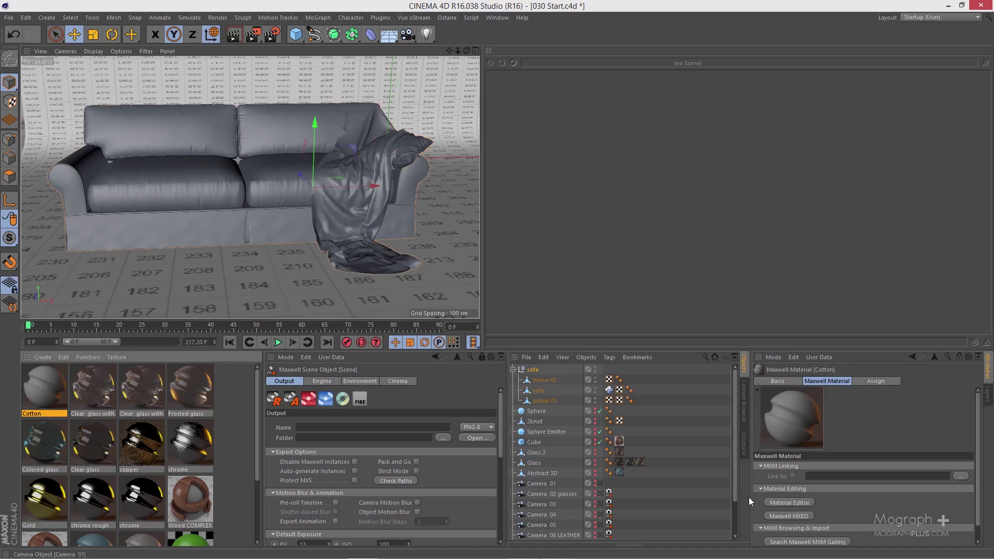
{"action": "double_click", "coordinate": [609, 379]}
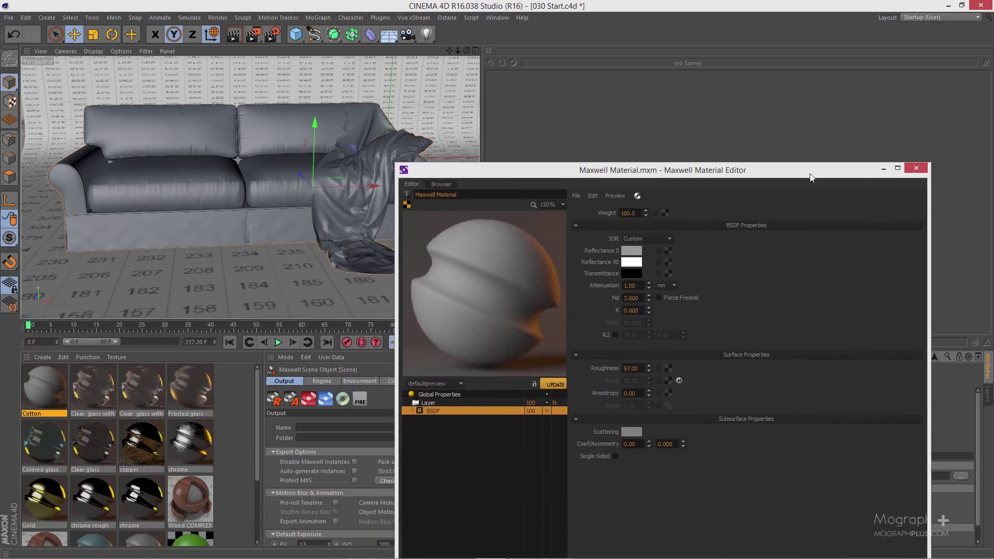
{"action": "left_click_drag", "start_coordinate": [810, 177], "coordinate": [691, 159]}
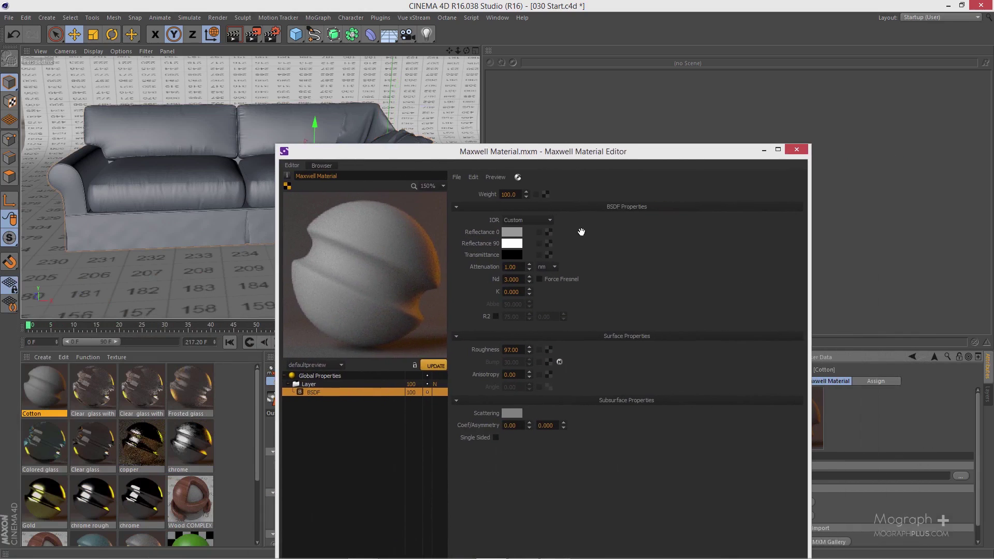
{"action": "left_click", "coordinate": [550, 231]}
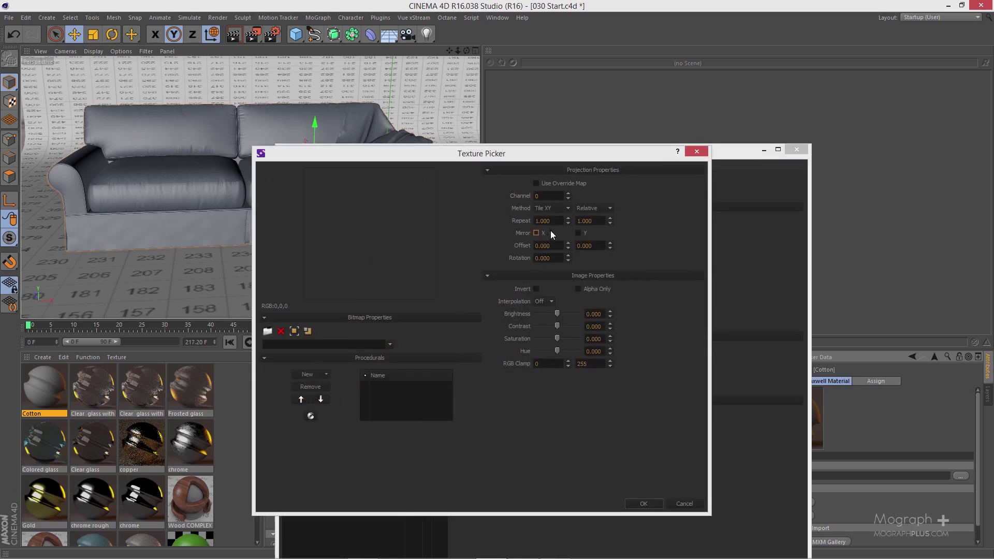
{"action": "left_click", "coordinate": [268, 331]}
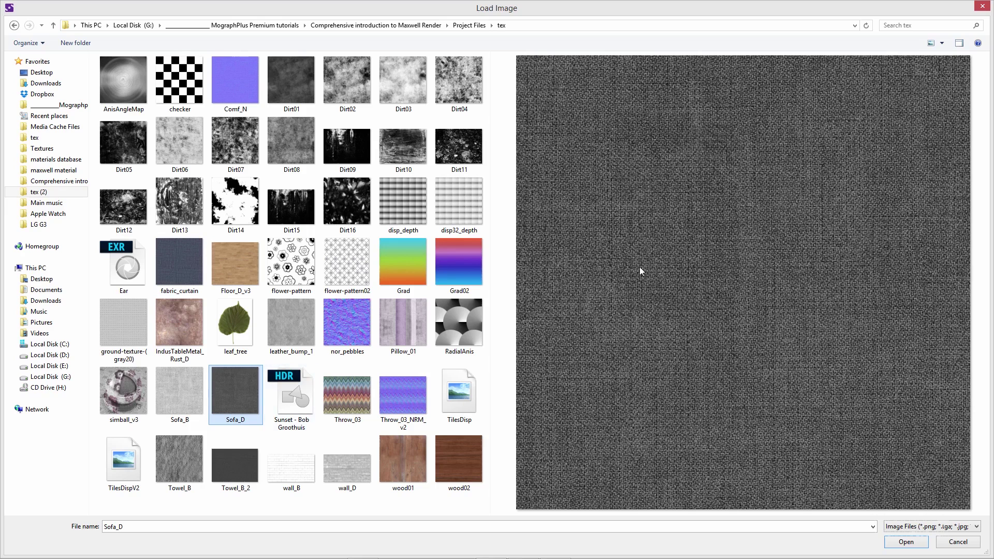
{"action": "double_click", "coordinate": [238, 389]}
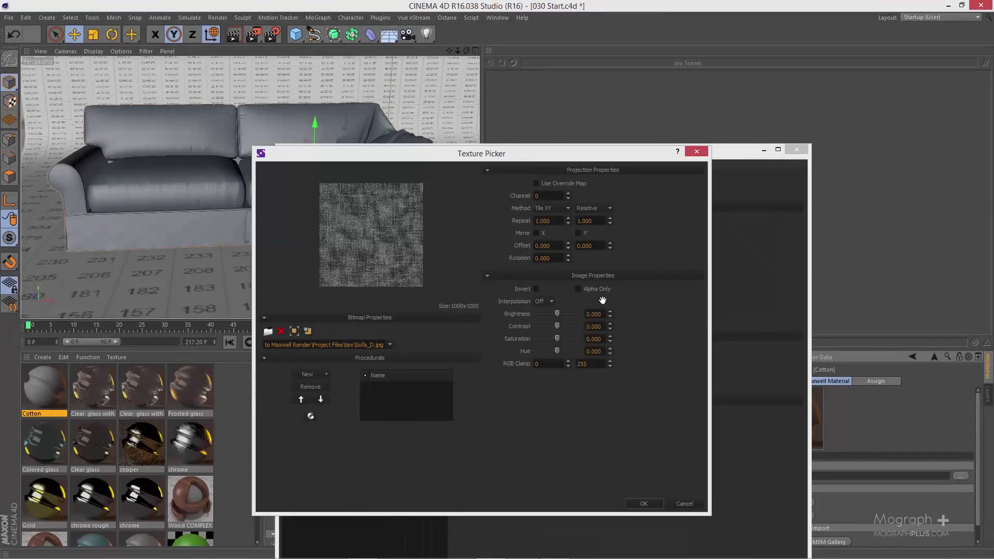
{"action": "left_click", "coordinate": [641, 503]}
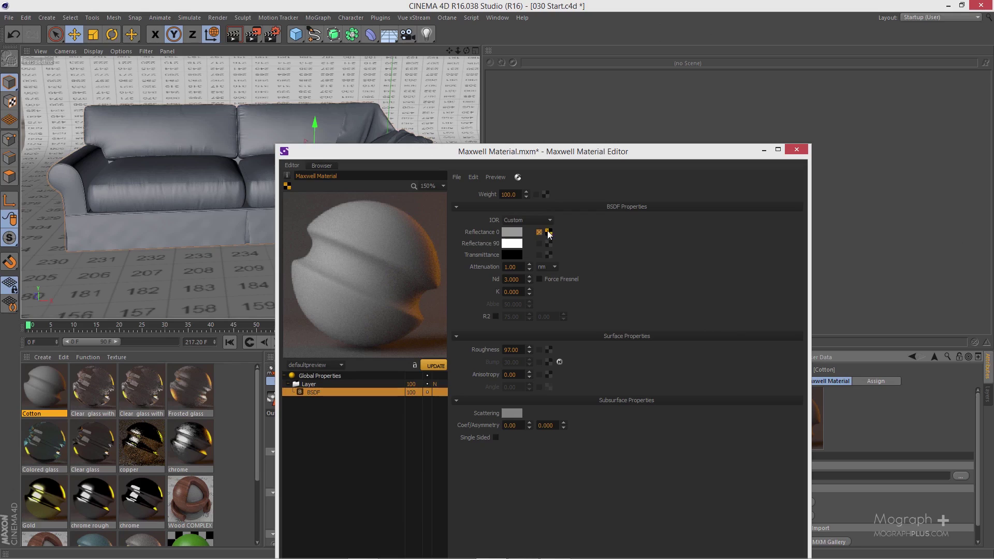
Copy the Reflectance 0 texture to Reflectance 90 and raise the copy's brightness to 67
{"action": "left_click_drag", "start_coordinate": [549, 230], "coordinate": [547, 240]}
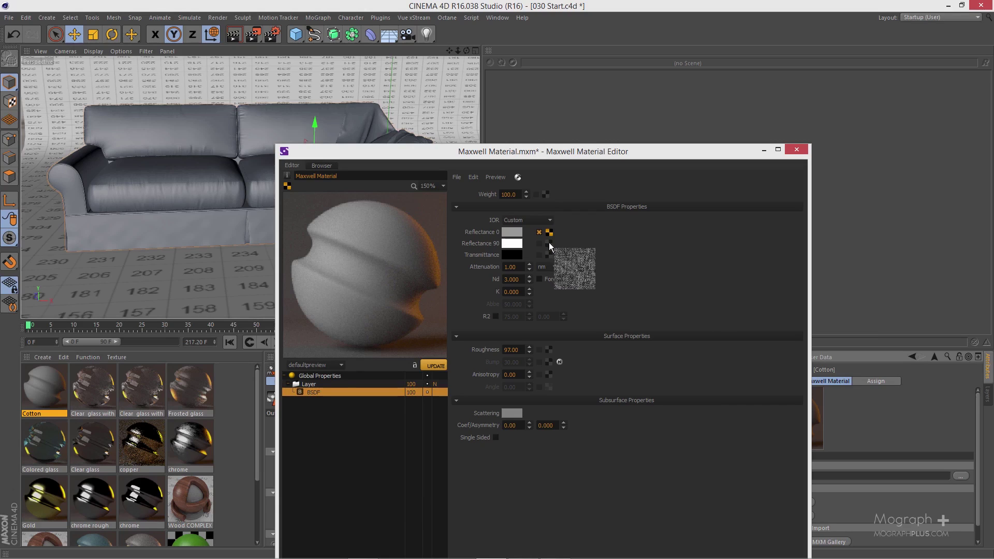
{"action": "left_click", "coordinate": [549, 242]}
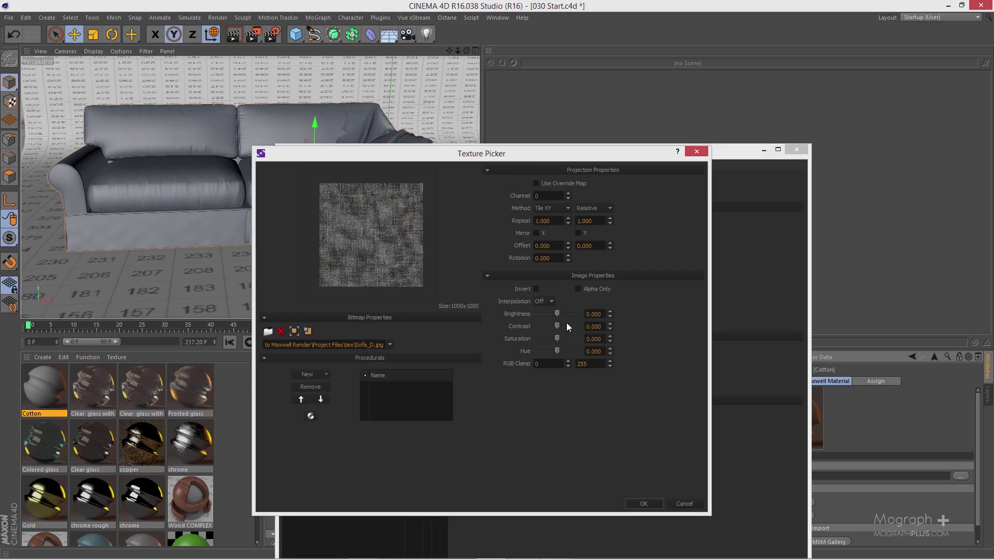
{"action": "left_click_drag", "start_coordinate": [560, 315], "coordinate": [571, 314]}
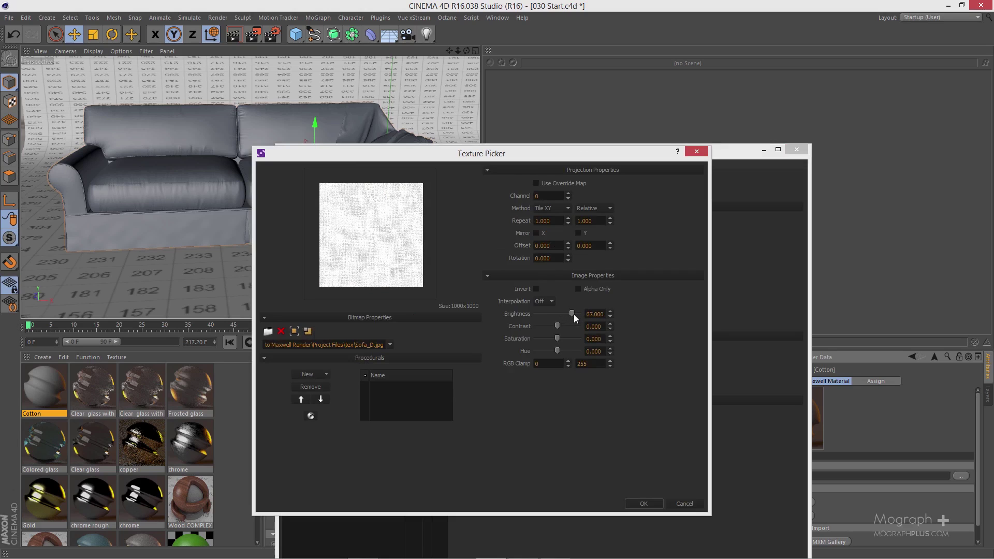
{"action": "left_click", "coordinate": [643, 504]}
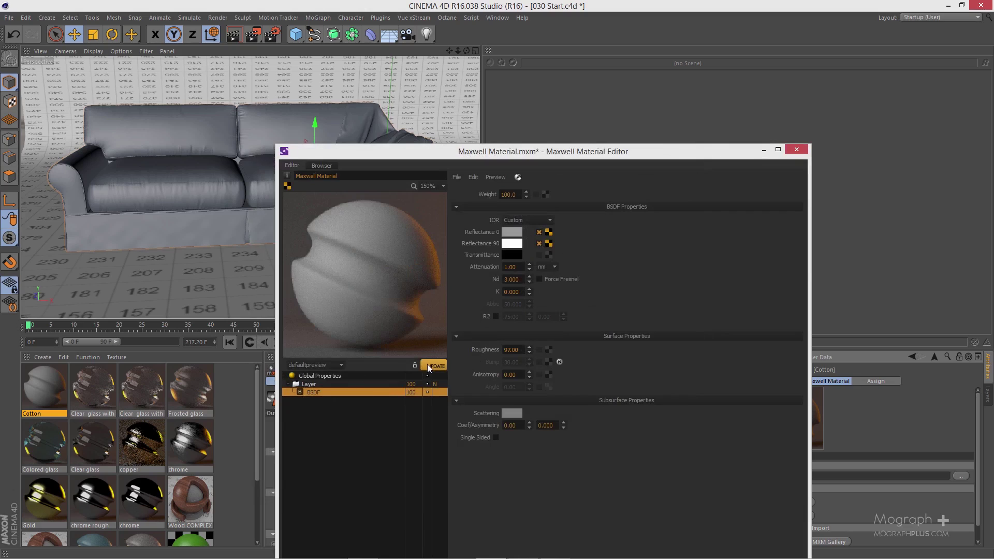
Switch the material preview scene to stage2 and render the preview
{"action": "left_click", "coordinate": [335, 367]}
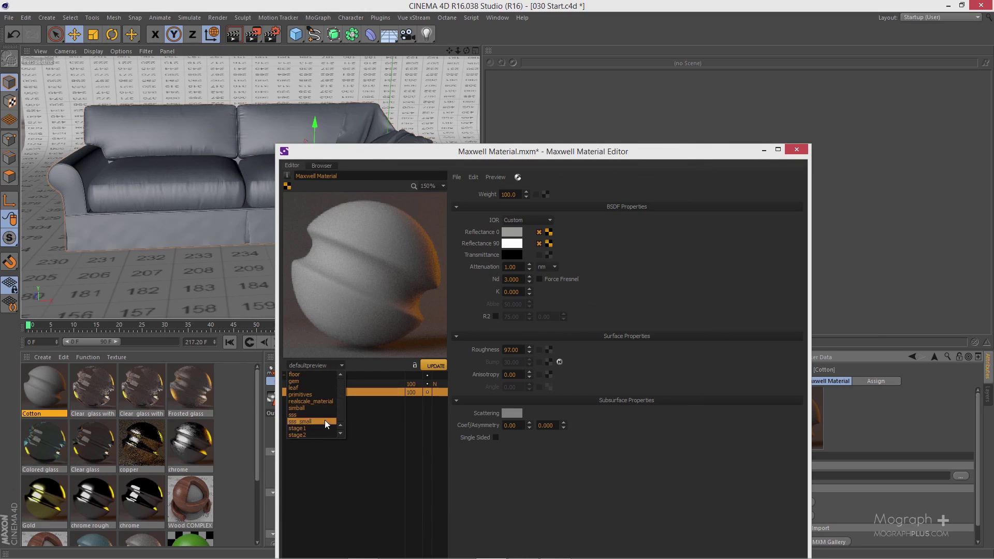
{"action": "left_click", "coordinate": [325, 435]}
{"action": "left_click", "coordinate": [432, 366]}
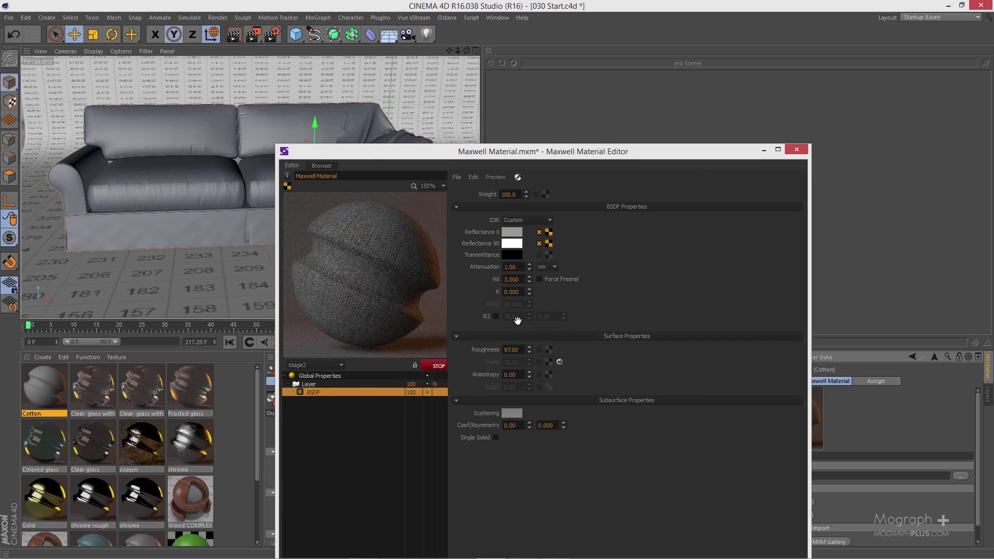
Set the BSDF roughness to 95 and check the Reflectance 0 texture
{"action": "double_click", "coordinate": [516, 350]}
{"action": "type", "text": "95"}
{"action": "key", "text": "Return"}
{"action": "left_click", "coordinate": [548, 232]}
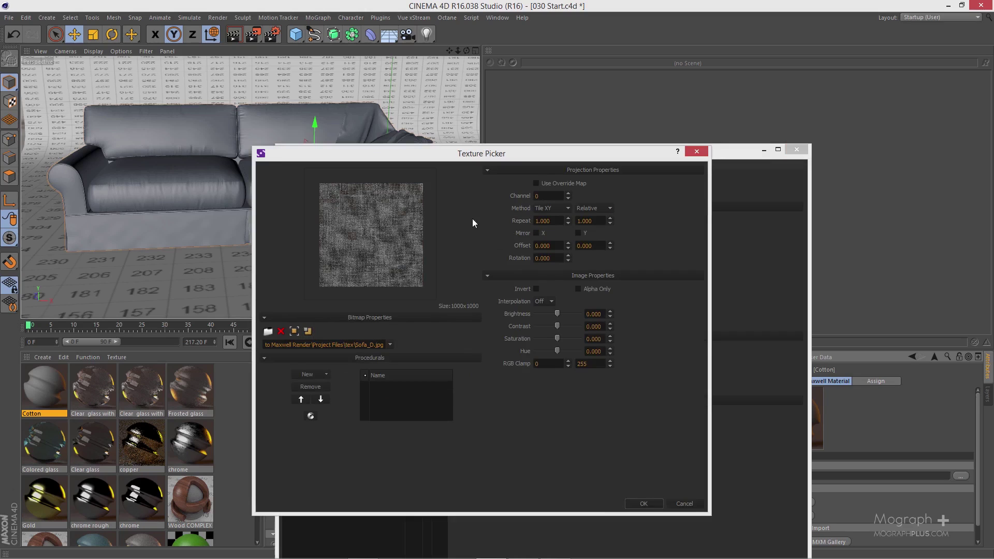
{"action": "left_click", "coordinate": [703, 151]}
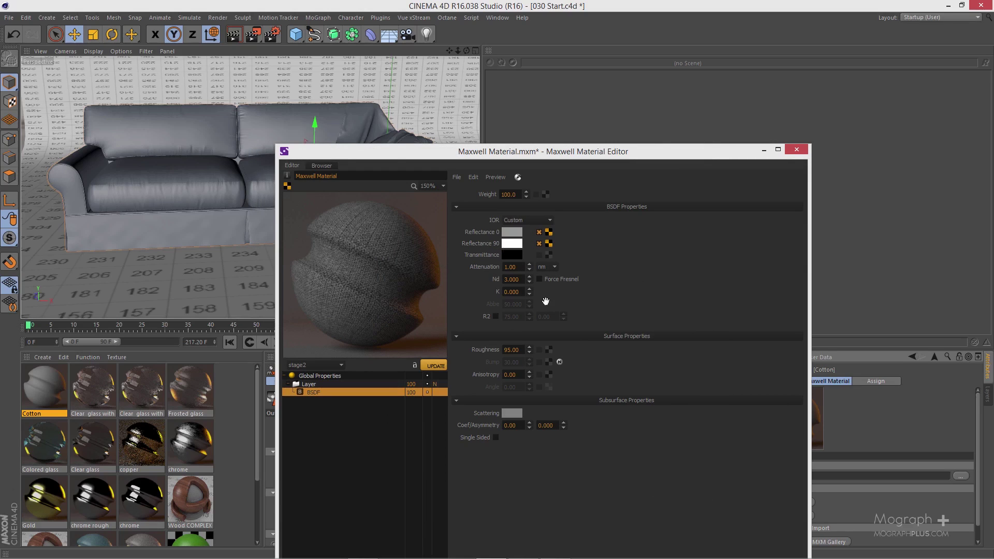
Enable R2 for the BSDF, set its first value to 83 and refresh the material preview
{"action": "left_click", "coordinate": [495, 316]}
{"action": "double_click", "coordinate": [511, 316]}
{"action": "type", "text": "83"}
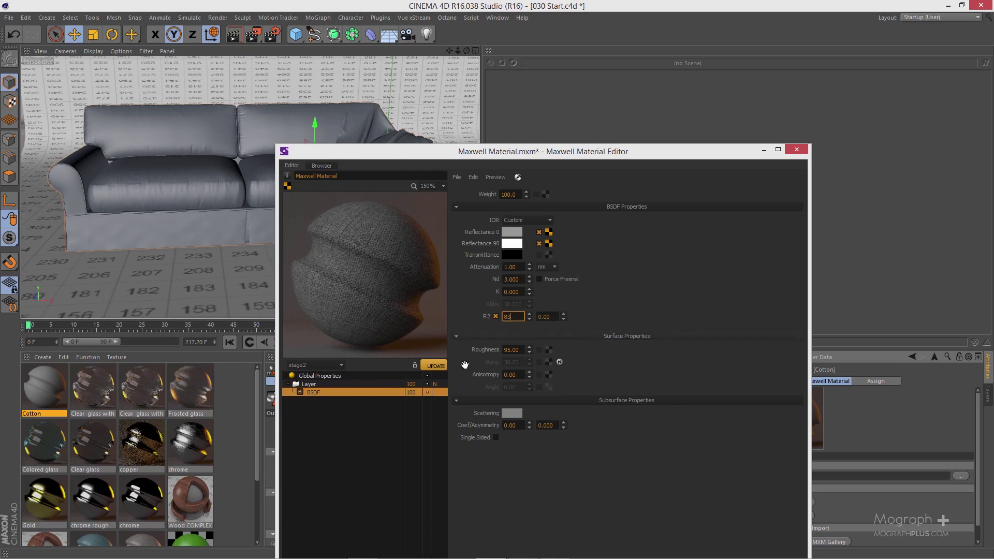
{"action": "left_click", "coordinate": [436, 367]}
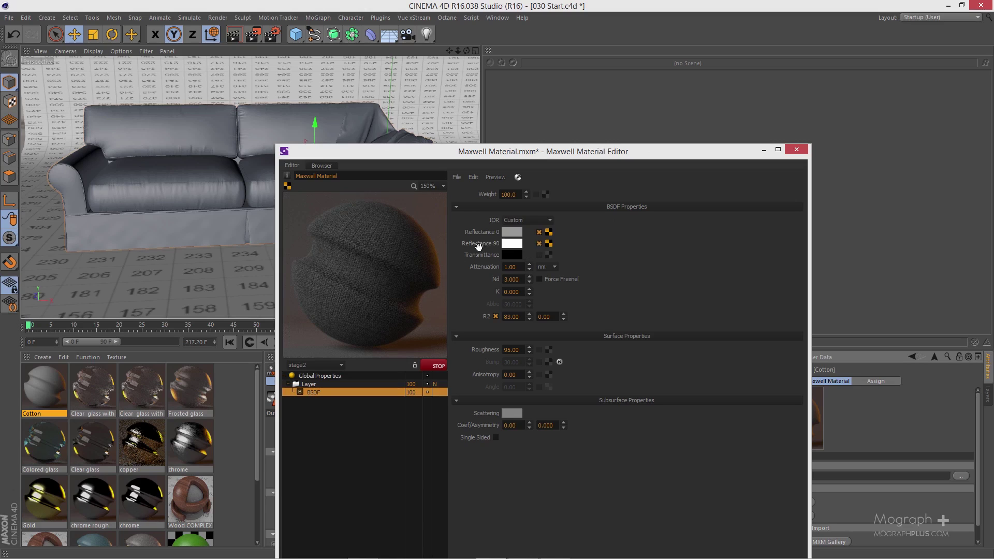
Load the Sofa_B image as the bump texture of the BSDF
{"action": "left_click", "coordinate": [549, 361]}
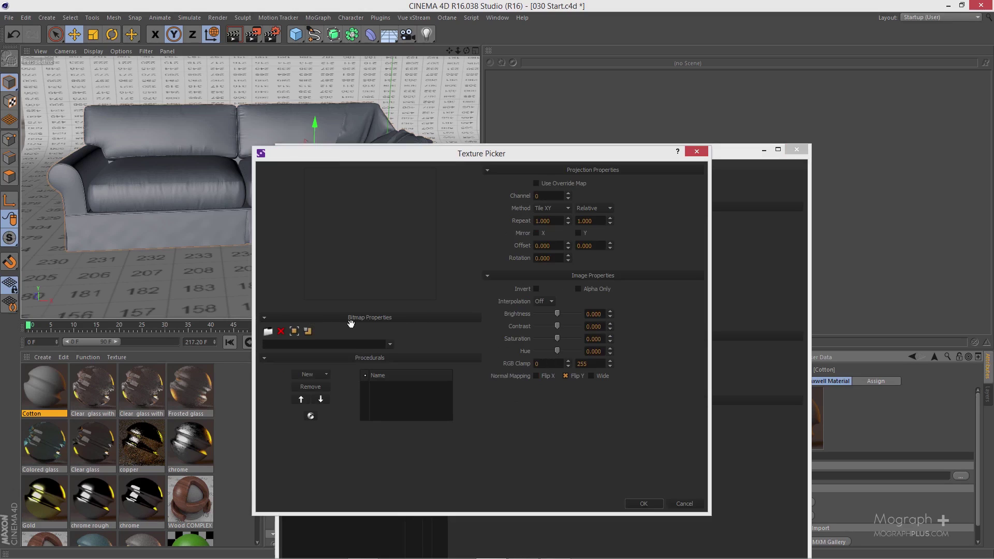
{"action": "left_click", "coordinate": [268, 332]}
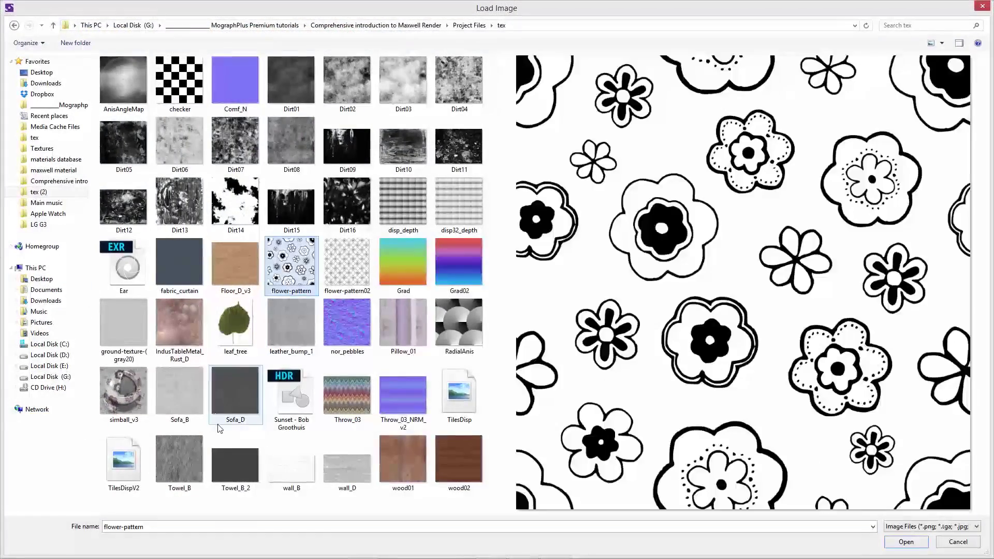
{"action": "left_click", "coordinate": [194, 381]}
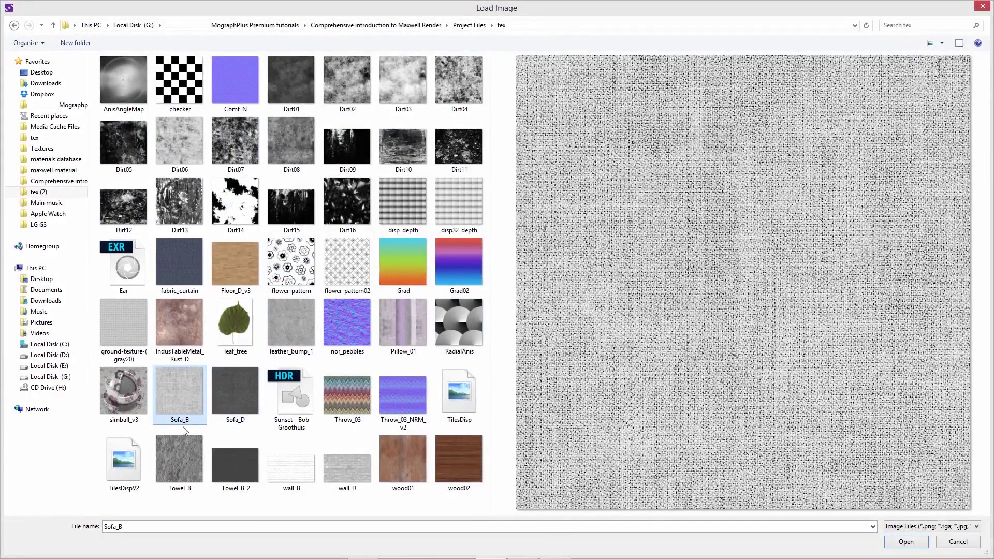
{"action": "double_click", "coordinate": [186, 389]}
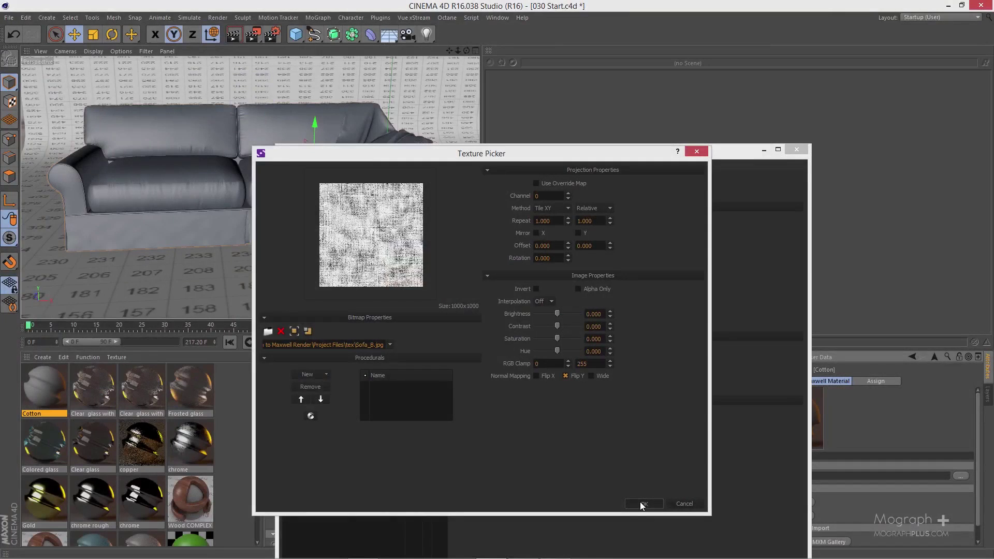
{"action": "left_click", "coordinate": [640, 502]}
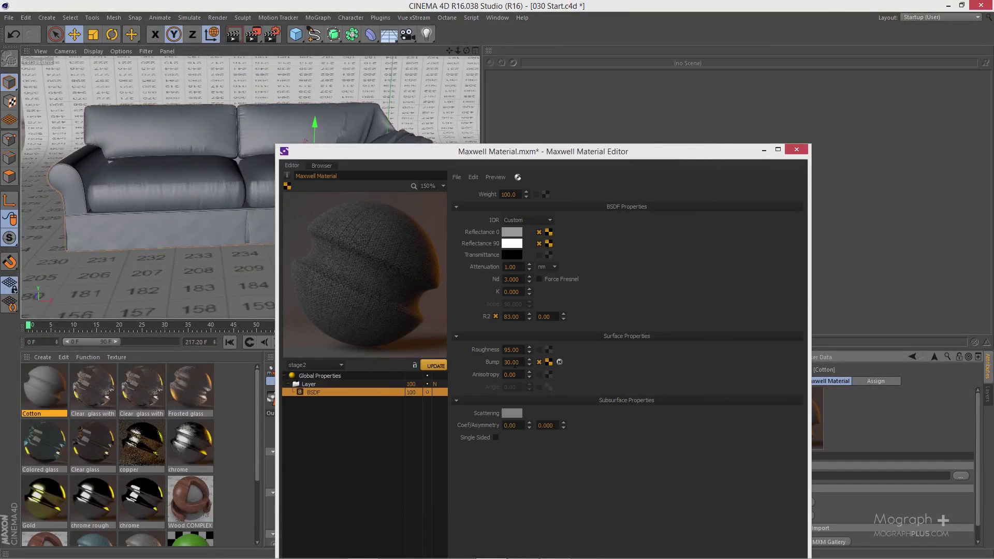
Set the bump strength to 20 and refresh the material preview
{"action": "double_click", "coordinate": [515, 363]}
{"action": "type", "text": "20"}
{"action": "left_click", "coordinate": [436, 366]}
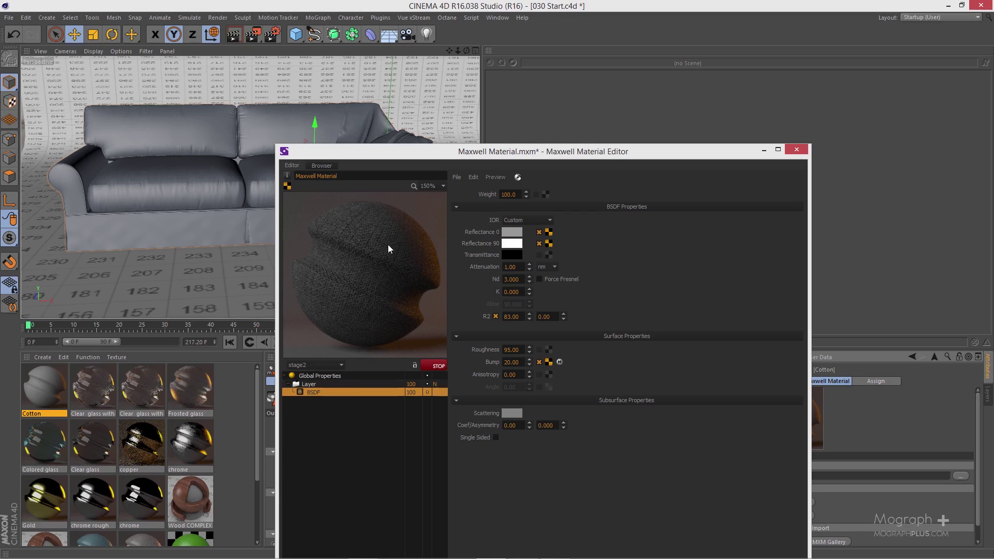
Close the material editor, saving the changes, and apply the Cotton material to the sofa object
{"action": "left_click", "coordinate": [796, 150]}
{"action": "left_click", "coordinate": [502, 378]}
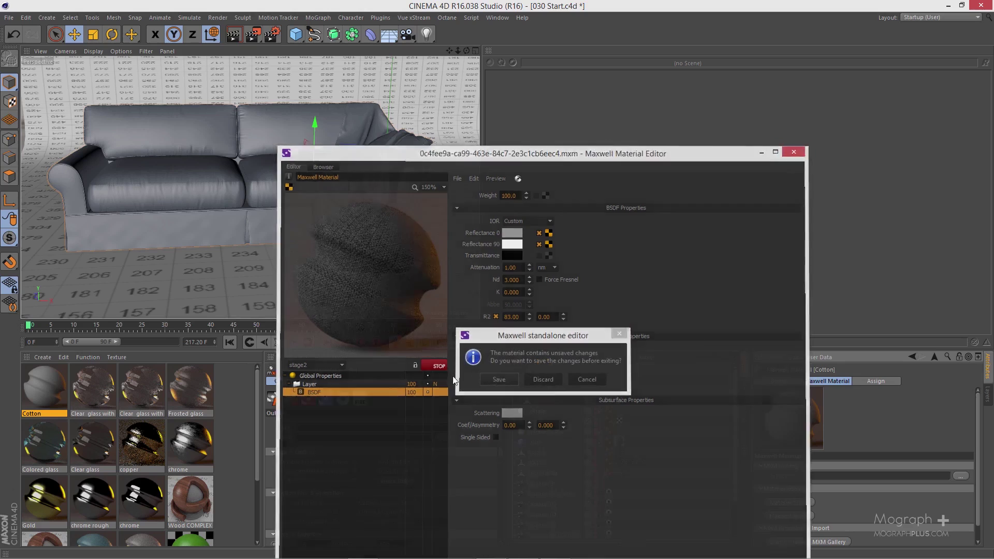
{"action": "left_click_drag", "start_coordinate": [47, 381], "coordinate": [538, 391]}
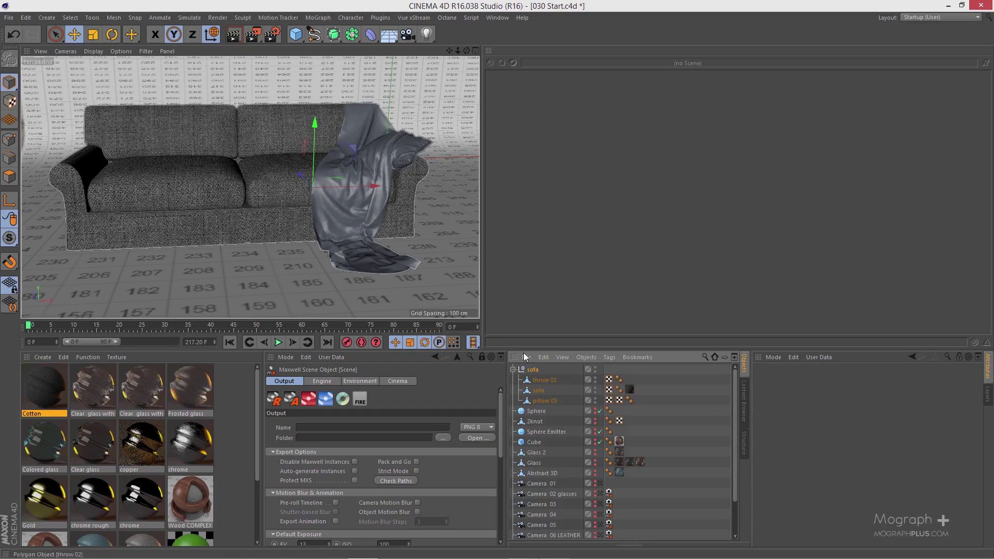
Set Length U and Length V of the sofa's Cotton texture tag to 50%
{"action": "left_click", "coordinate": [629, 389]}
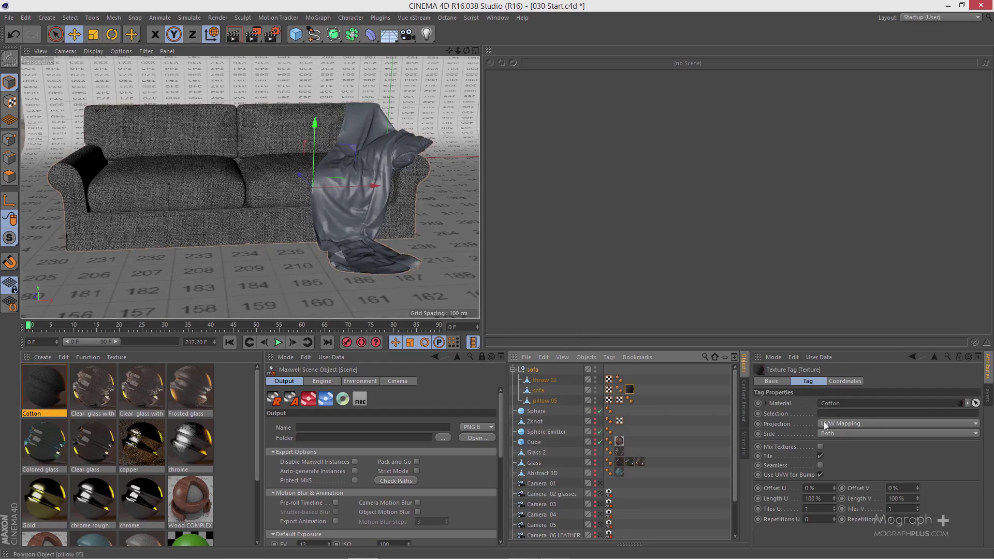
{"action": "double_click", "coordinate": [818, 498]}
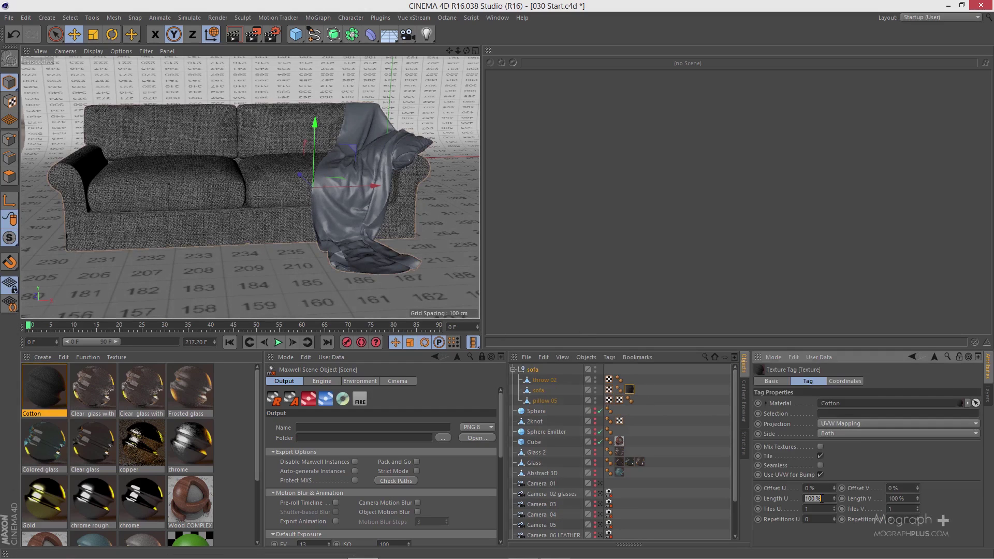
{"action": "type", "text": "50"}
{"action": "key", "text": "Return"}
{"action": "double_click", "coordinate": [893, 498]}
{"action": "type", "text": "50"}
{"action": "key", "text": "Return"}
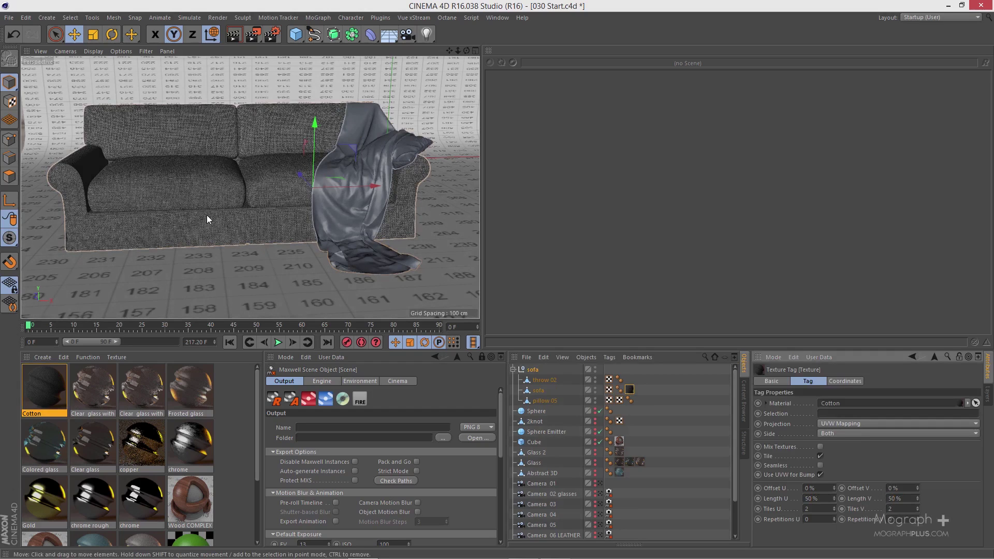
Look through the Camera 06 LEATHER camera and frame the sofa's armrest and seat cushions
{"action": "scroll", "coordinate": [640, 460], "scroll_direction": "down", "scroll_amount": 2}
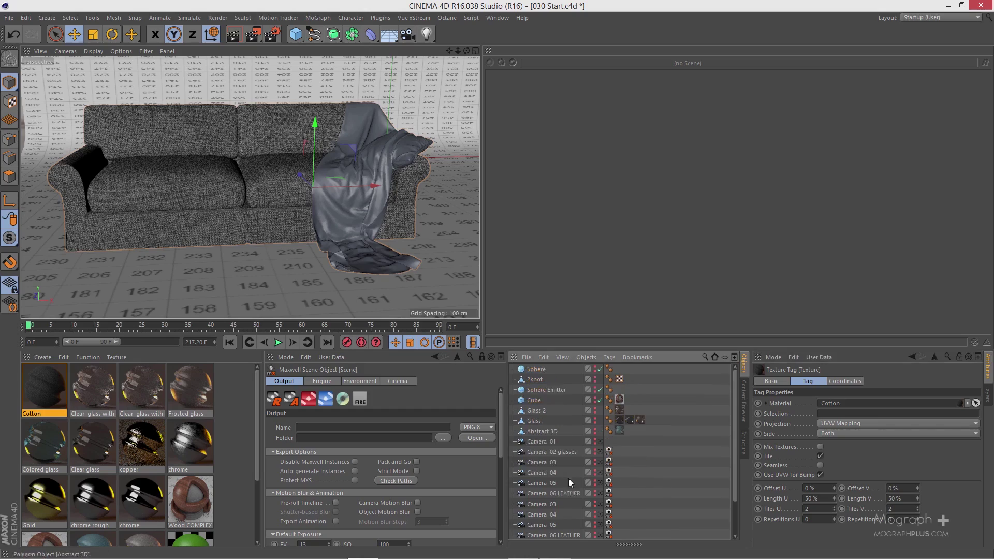
{"action": "left_click", "coordinate": [600, 493]}
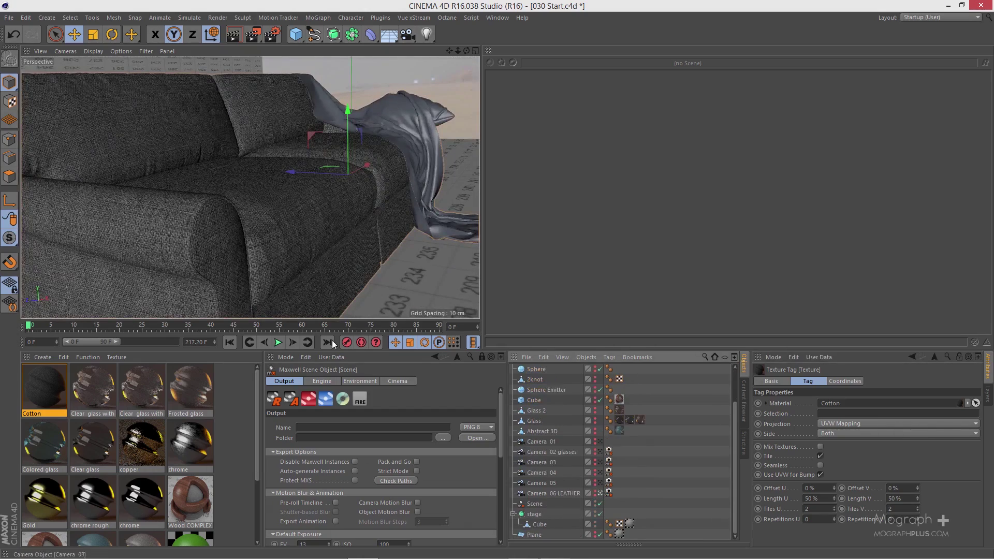
{"action": "left_click_drag", "start_coordinate": [231, 269], "coordinate": [311, 243], "text": "alt"}
Set Length U and Length V of the sofa's Cotton texture tag to 25%
{"action": "double_click", "coordinate": [825, 497]}
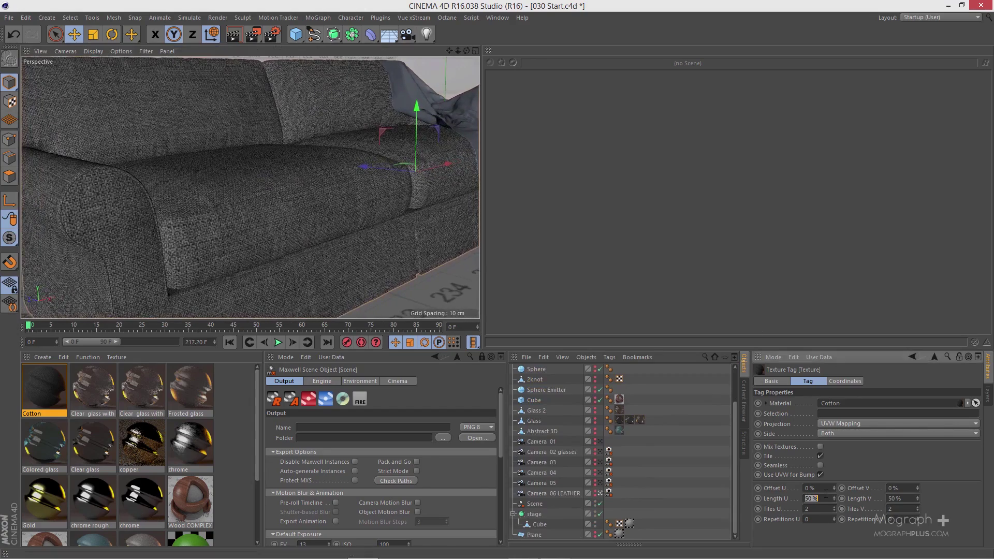
{"action": "type", "text": "25 "}
{"action": "type", "text": "2"}
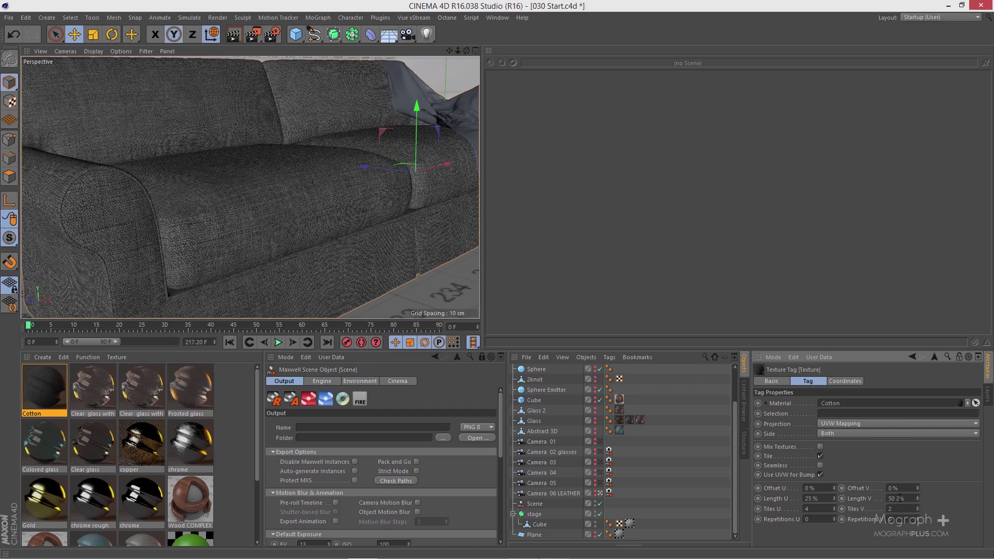
{"action": "type", "text": "5"}
{"action": "key", "text": "Return"}
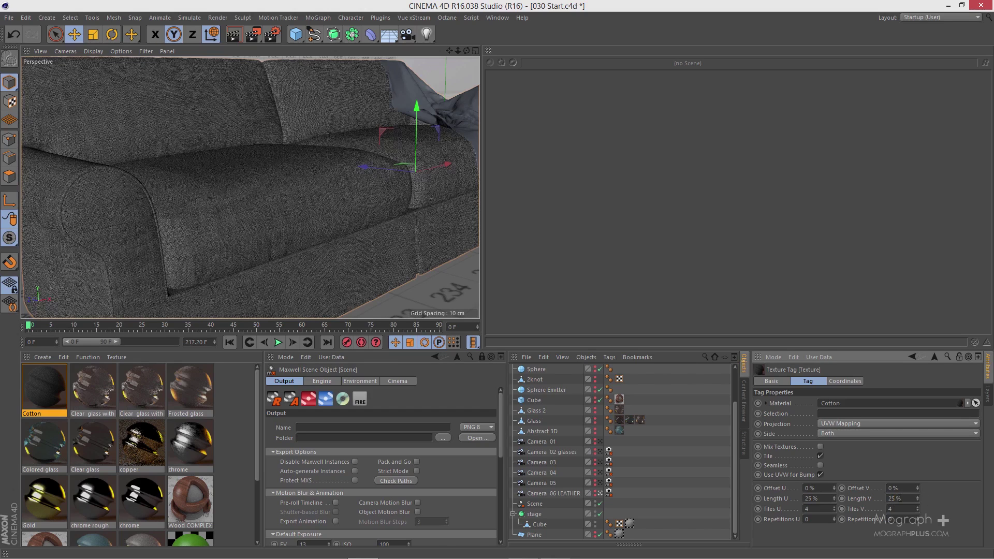
Set Length U and Length V of the sofa's Cotton texture tag to 35%
{"action": "double_click", "coordinate": [819, 498]}
{"action": "type", "text": "35"}
{"action": "key", "text": "Return"}
{"action": "double_click", "coordinate": [900, 498]}
{"action": "type", "text": "35"}
{"action": "key", "text": "Return"}
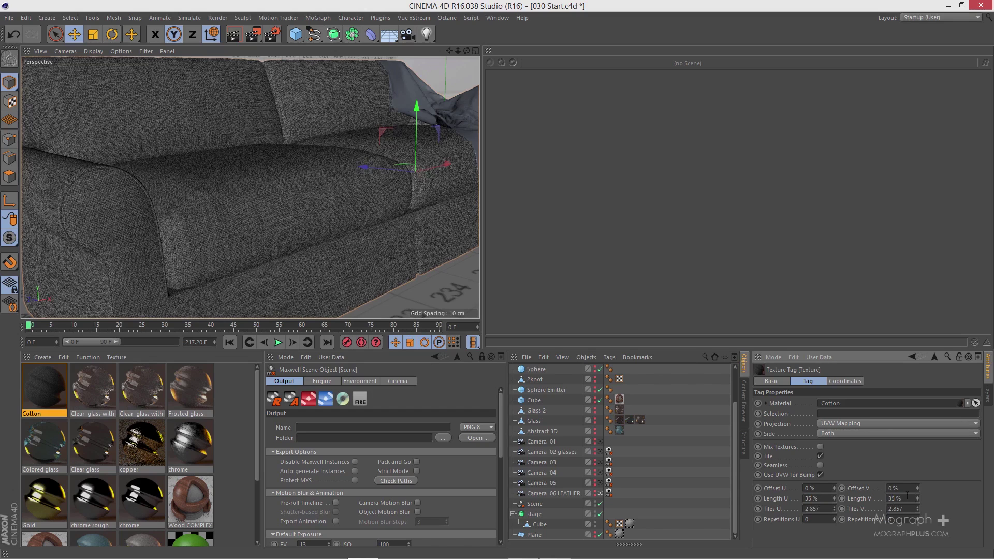
Run the Maxwell Fire preview render to examine the sofa fabric, and stop it
{"action": "left_click", "coordinate": [360, 399]}
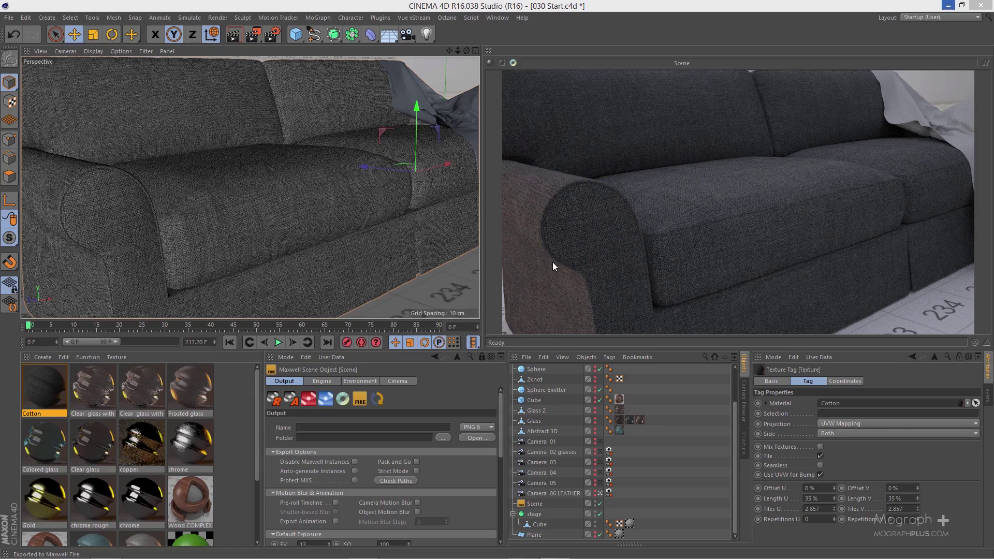
{"action": "left_click", "coordinate": [361, 401]}
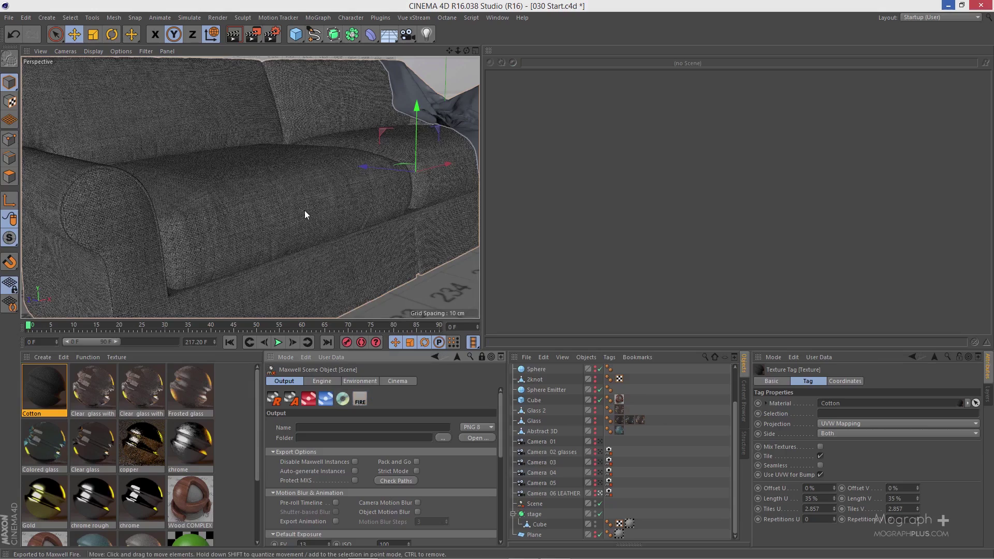
{"action": "scroll", "coordinate": [310, 207], "scroll_direction": "down", "scroll_amount": 5}
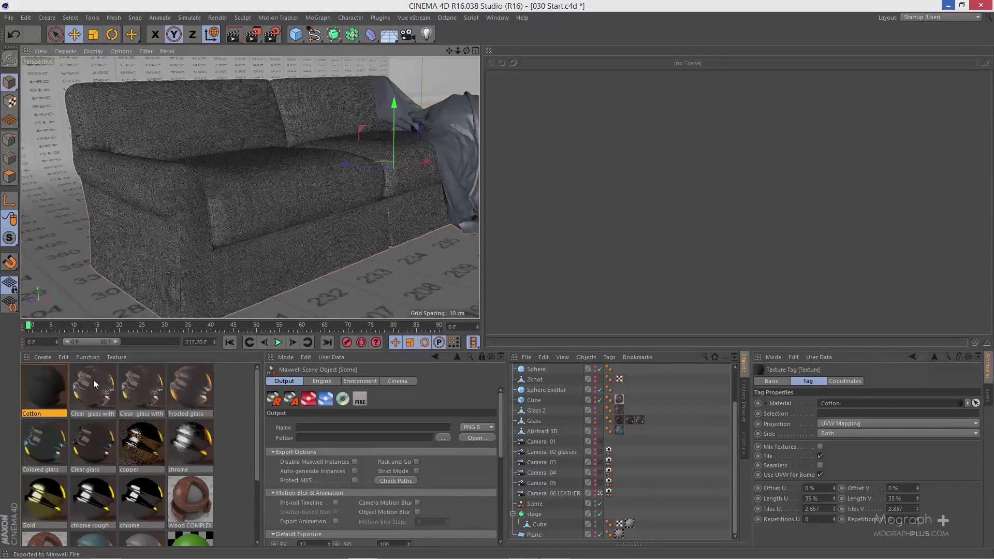
Duplicate the Cotton material and rename the copy as فحصتم
{"action": "left_click", "coordinate": [68, 387]}
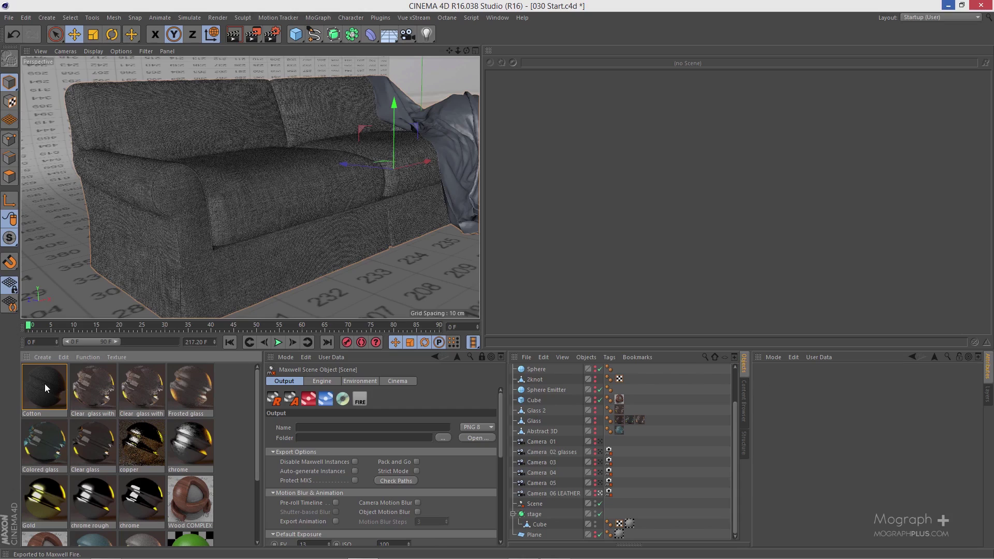
{"action": "left_click_drag", "start_coordinate": [45, 385], "coordinate": [30, 384]}
{"action": "left_click_drag", "start_coordinate": [30, 385], "coordinate": [42, 383], "text": "ctrl"}
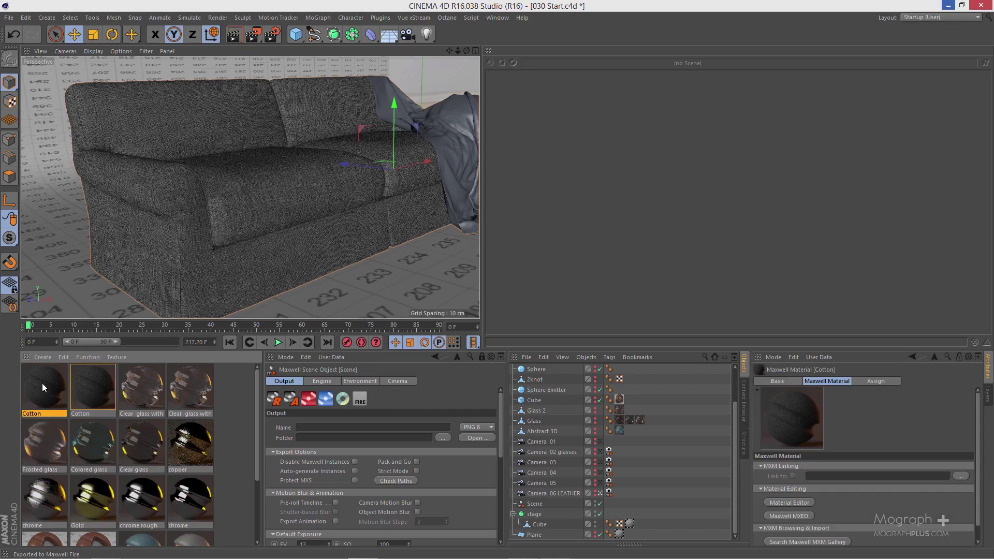
{"action": "double_click", "coordinate": [33, 412]}
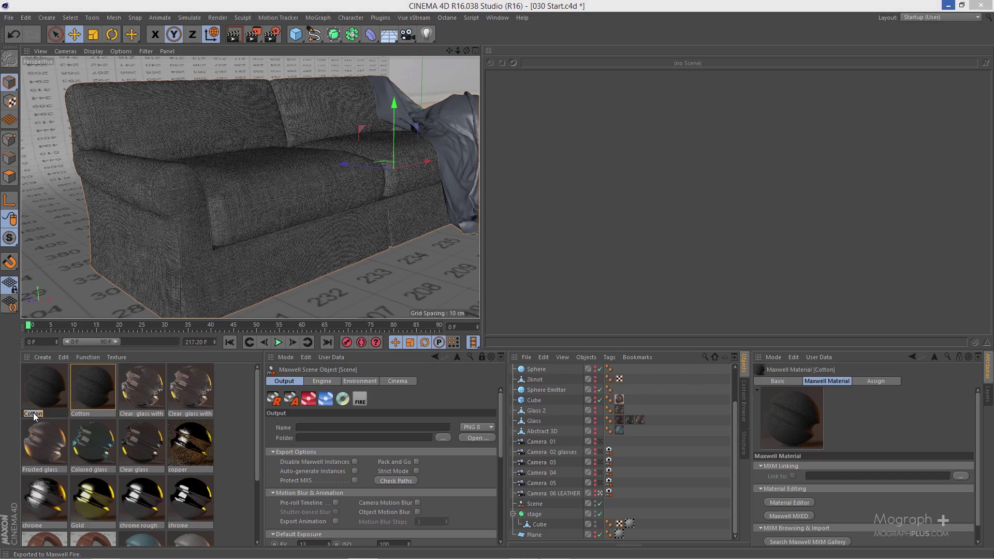
{"action": "type", "text": "فحصتم"}
{"action": "key", "text": "Return"}
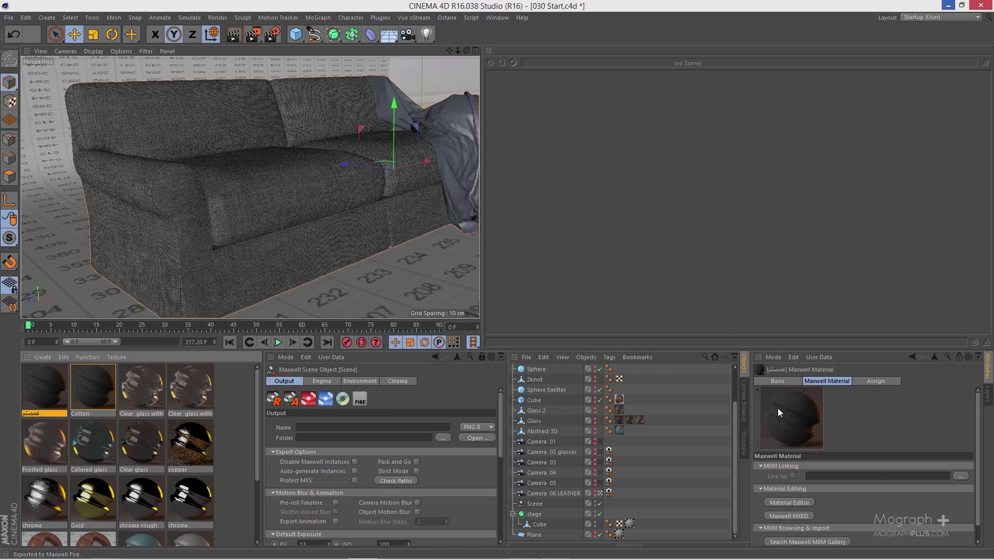
Open the duplicated material in the Maxwell Material Editor and disable its Reflectance 0 and Reflectance 90 textures
{"action": "left_click", "coordinate": [788, 513]}
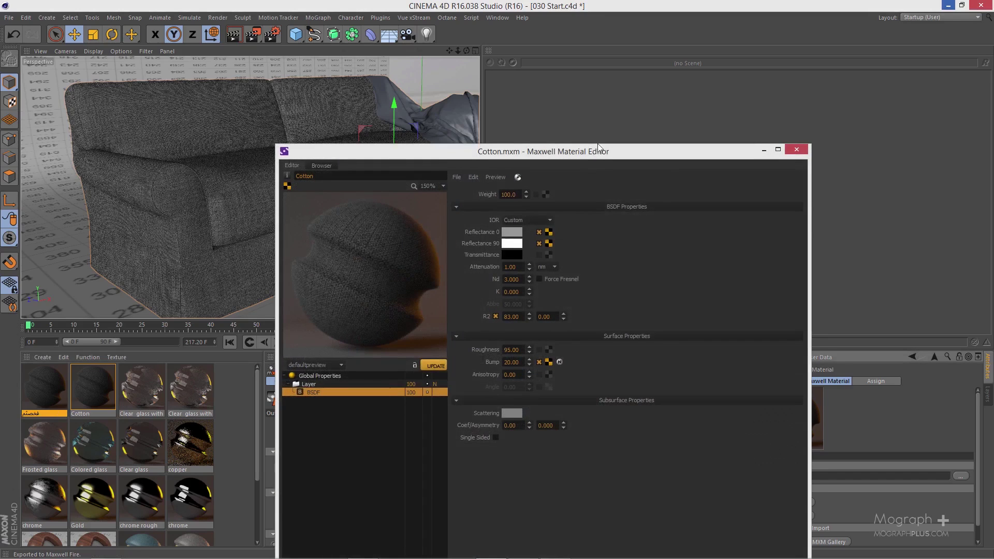
{"action": "left_click_drag", "start_coordinate": [596, 151], "coordinate": [610, 106]}
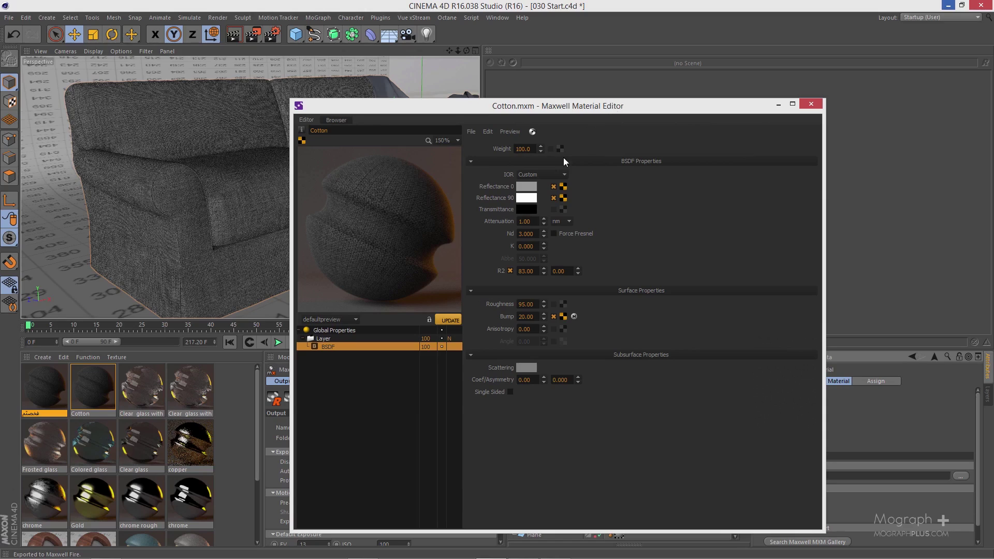
{"action": "left_click", "coordinate": [554, 186]}
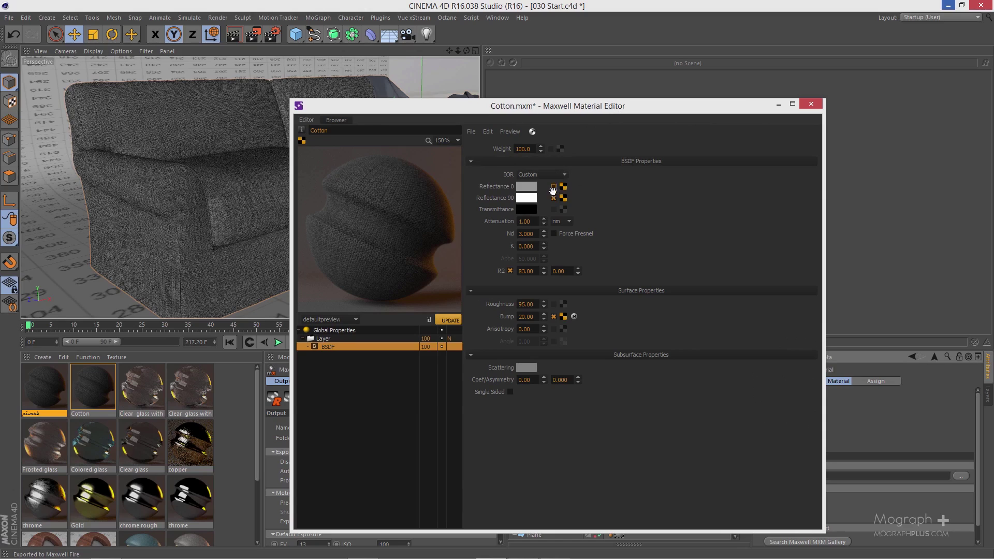
{"action": "left_click", "coordinate": [553, 197]}
Set Reflectance 0 to blue, RGB 82, 152, 195, and Reflectance 90 to a pale blue of about RGB 208, 226, 236
{"action": "left_click", "coordinate": [527, 187]}
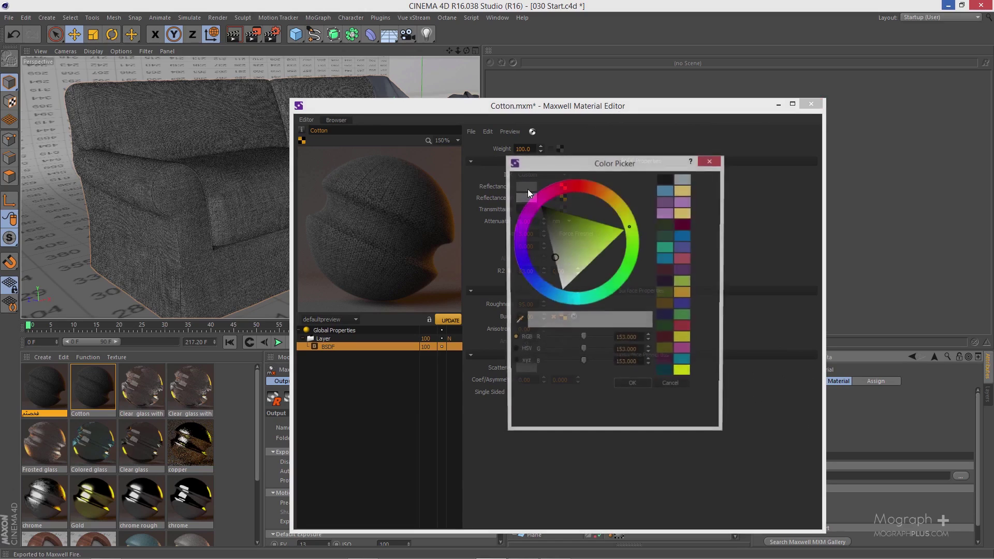
{"action": "left_click", "coordinate": [665, 191]}
{"action": "left_click", "coordinate": [632, 386]}
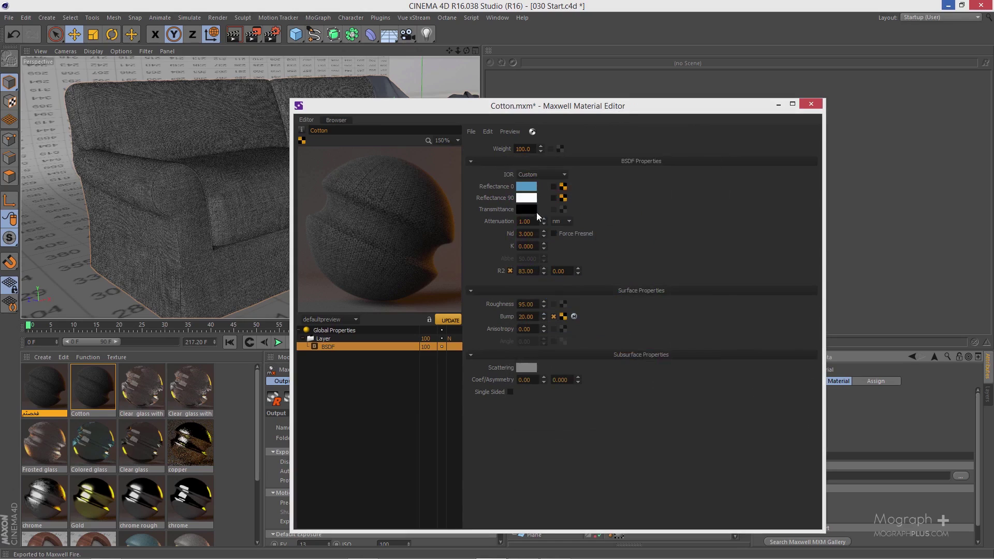
{"action": "left_click", "coordinate": [529, 197]}
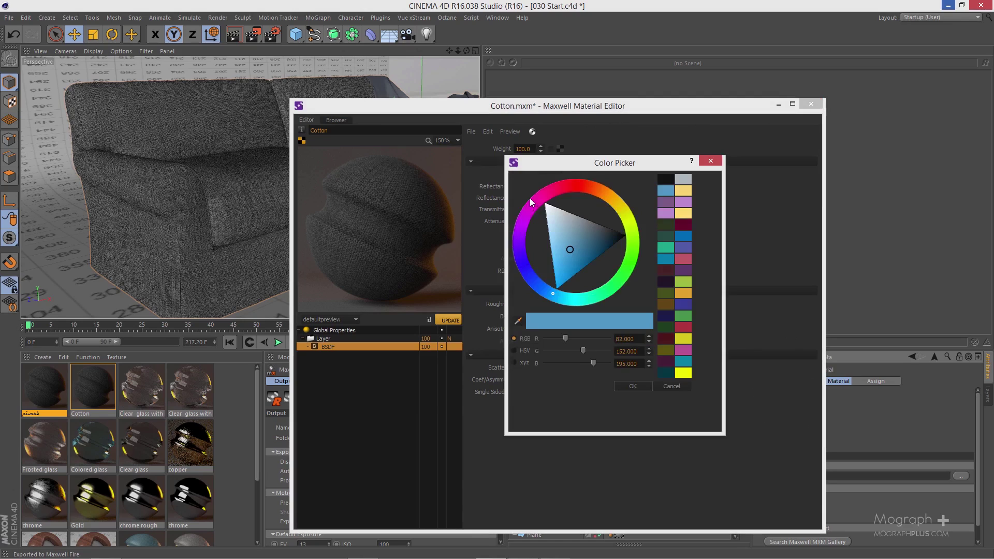
{"action": "left_click", "coordinate": [555, 221]}
{"action": "left_click_drag", "start_coordinate": [554, 219], "coordinate": [557, 222]}
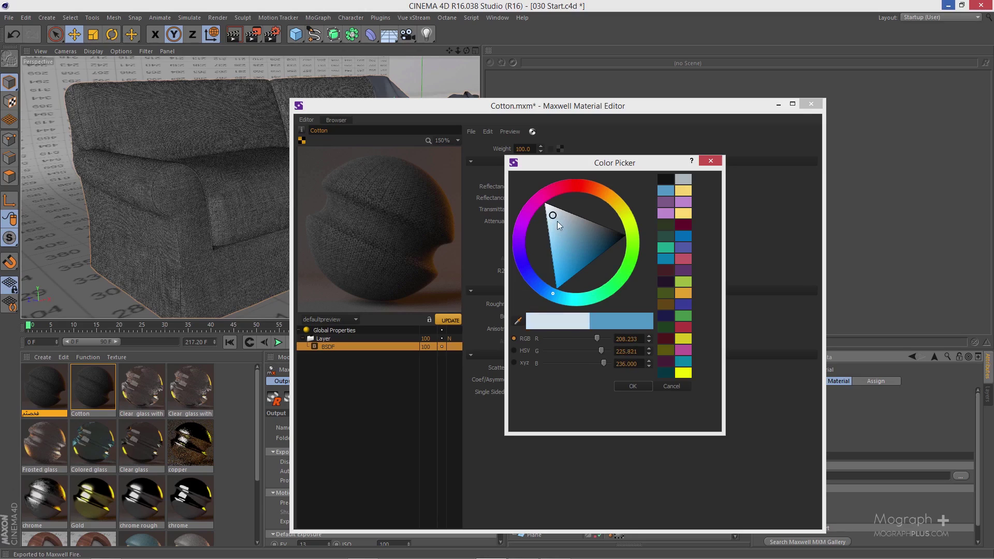
{"action": "left_click", "coordinate": [640, 387]}
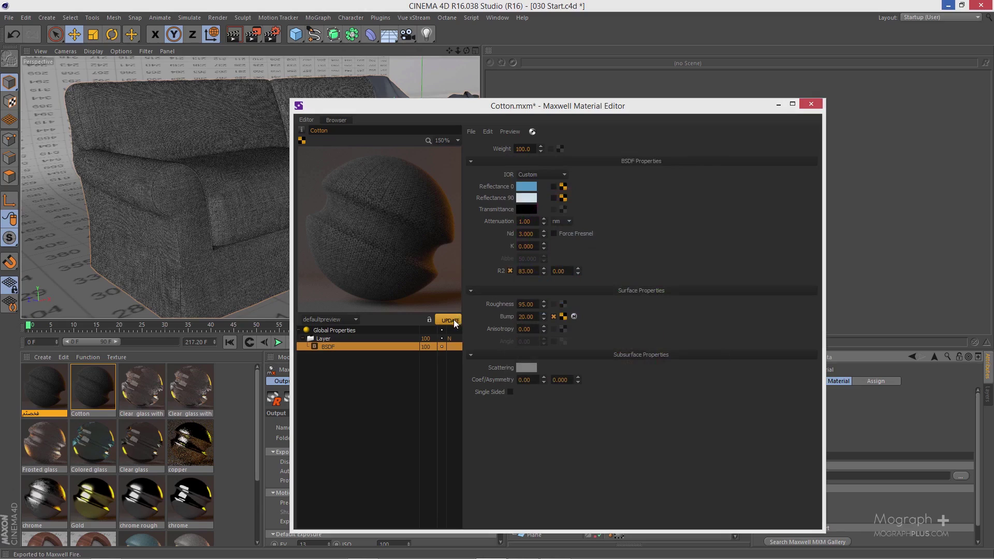
Switch the material preview scene to stage2 and refresh the preview
{"action": "left_click", "coordinate": [453, 319]}
{"action": "left_click", "coordinate": [323, 320]}
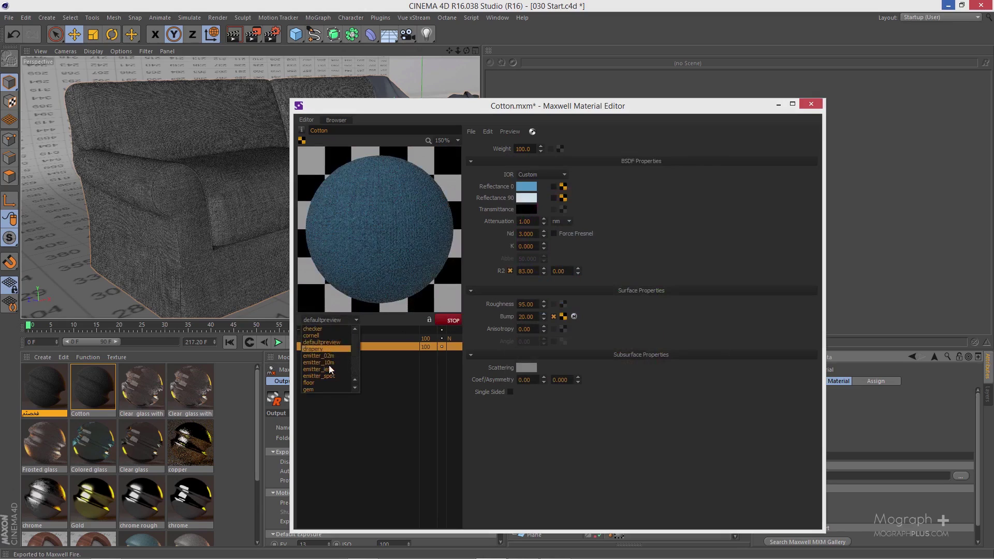
{"action": "scroll", "coordinate": [328, 372], "scroll_direction": "down", "scroll_amount": 3}
{"action": "left_click", "coordinate": [331, 387]}
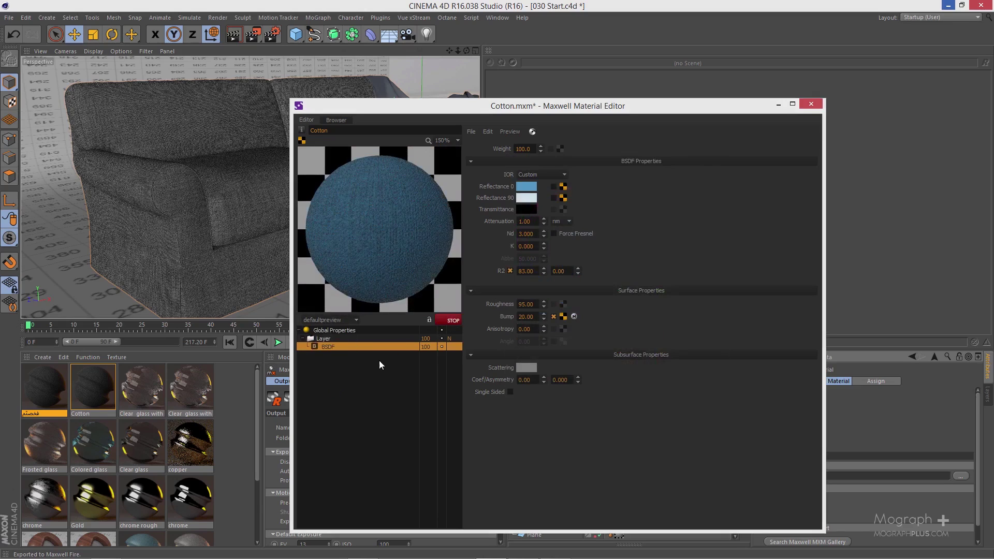
{"action": "left_click", "coordinate": [451, 320]}
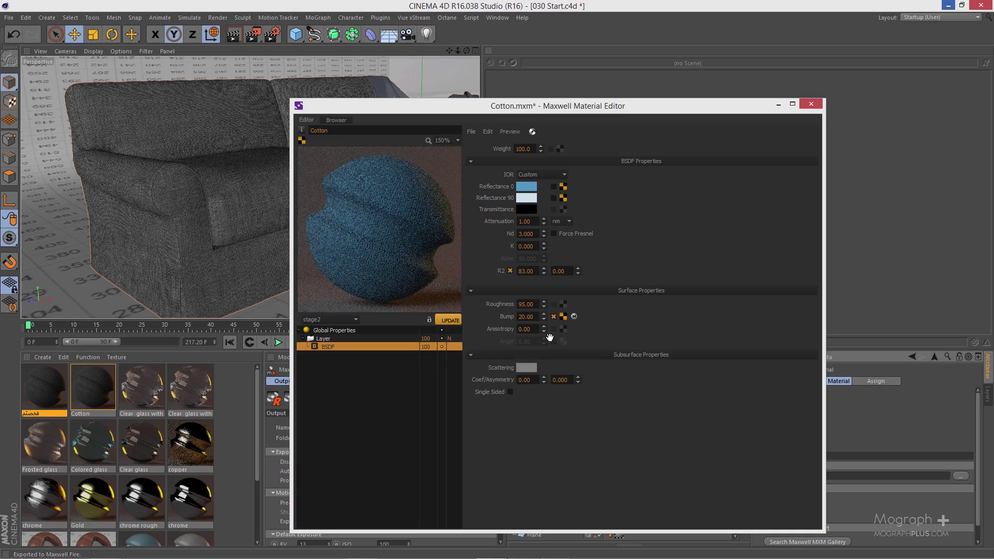
{"action": "left_click", "coordinate": [450, 321]}
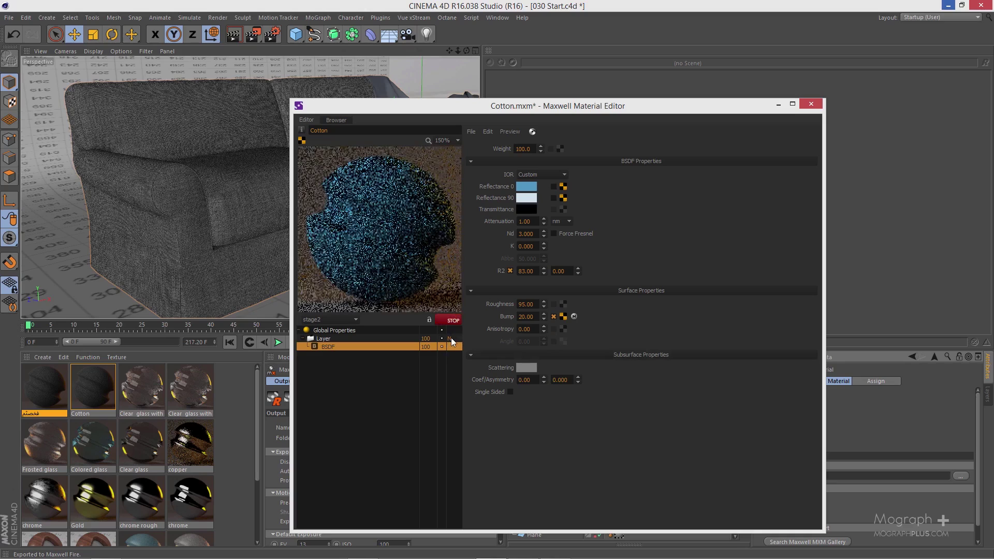
Disable the bump texture, enable Force Fresnel for the BSDF and refresh the material preview
{"action": "left_click", "coordinate": [553, 317]}
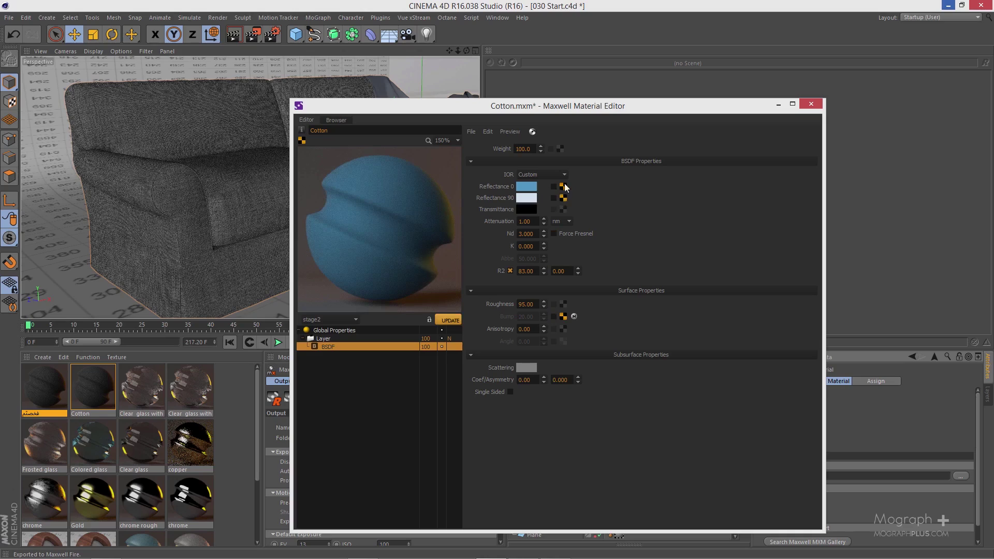
{"action": "left_click", "coordinate": [568, 234]}
{"action": "left_click", "coordinate": [450, 320]}
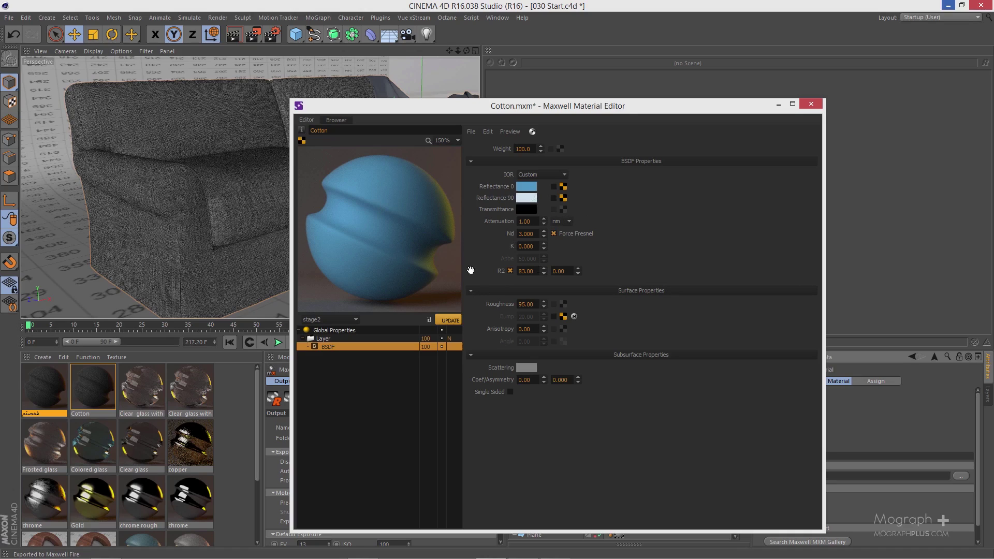
Add a displacement component to the blue material, load Towel_B.png as its map and refresh the preview
{"action": "right_click", "coordinate": [334, 365]}
{"action": "left_click", "coordinate": [383, 409]}
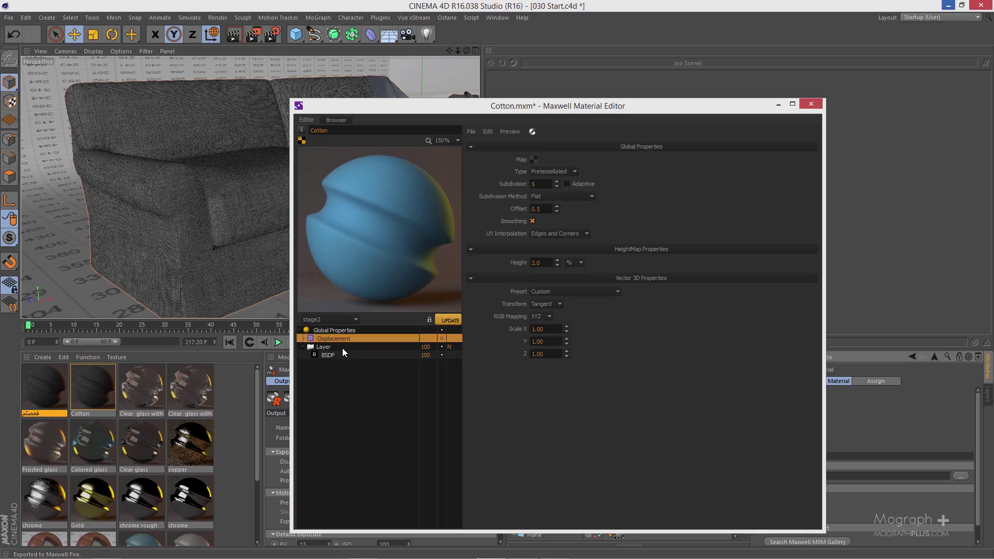
{"action": "left_click", "coordinate": [534, 160]}
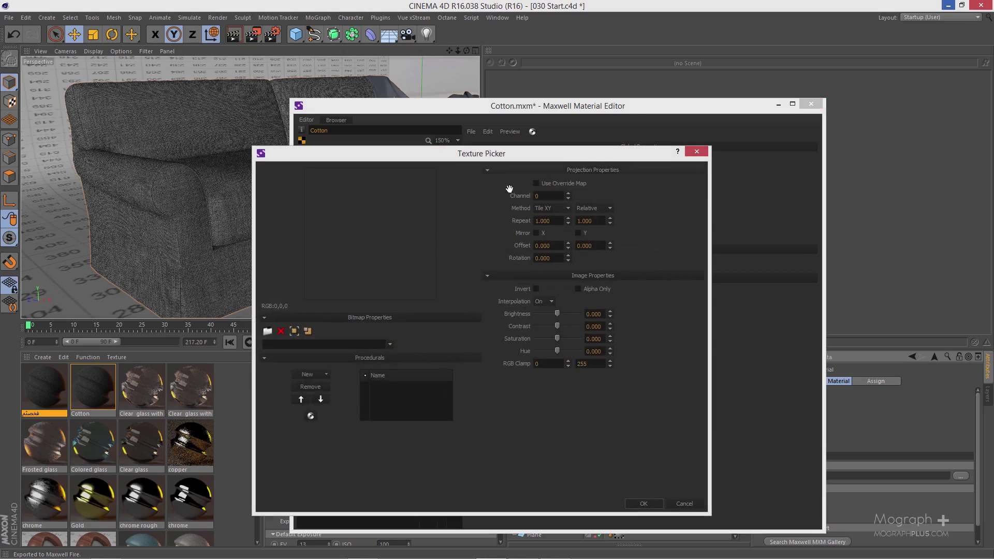
{"action": "left_click", "coordinate": [268, 334]}
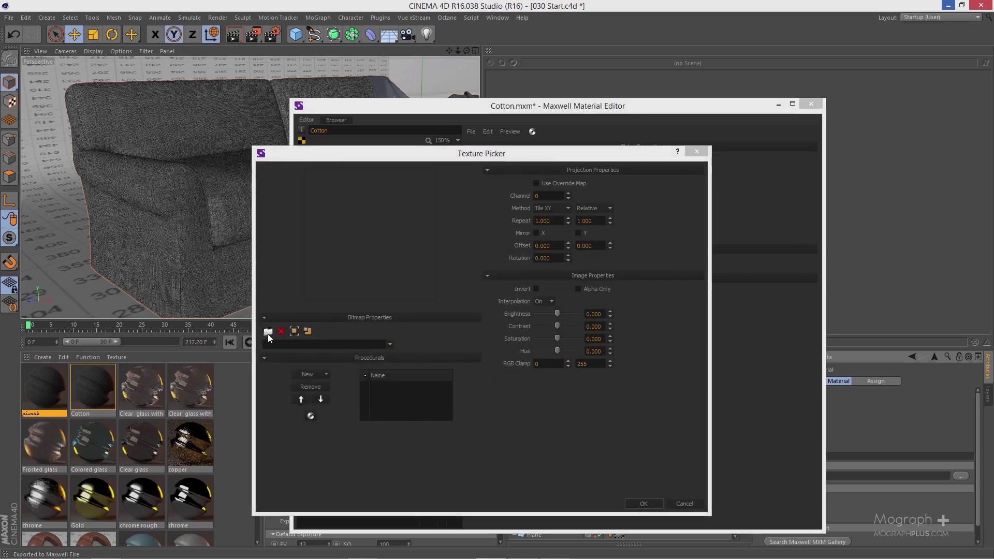
{"action": "left_click", "coordinate": [188, 454]}
{"action": "double_click", "coordinate": [187, 454]}
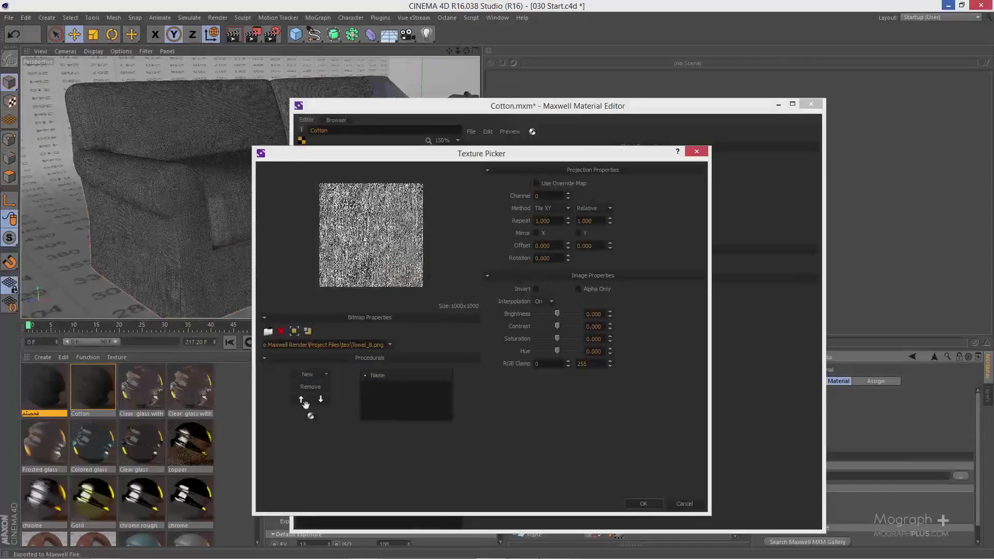
{"action": "left_click", "coordinate": [642, 503]}
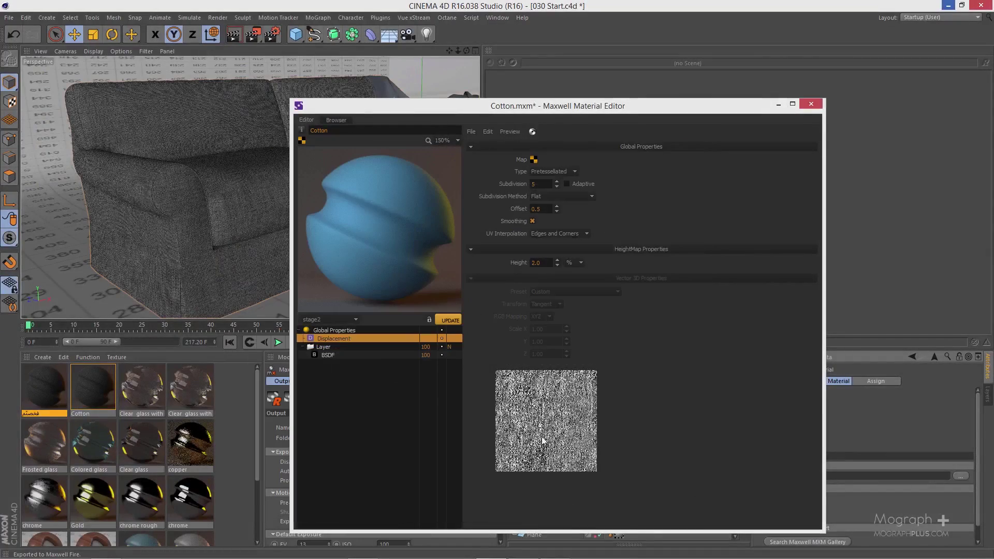
{"action": "left_click", "coordinate": [443, 321]}
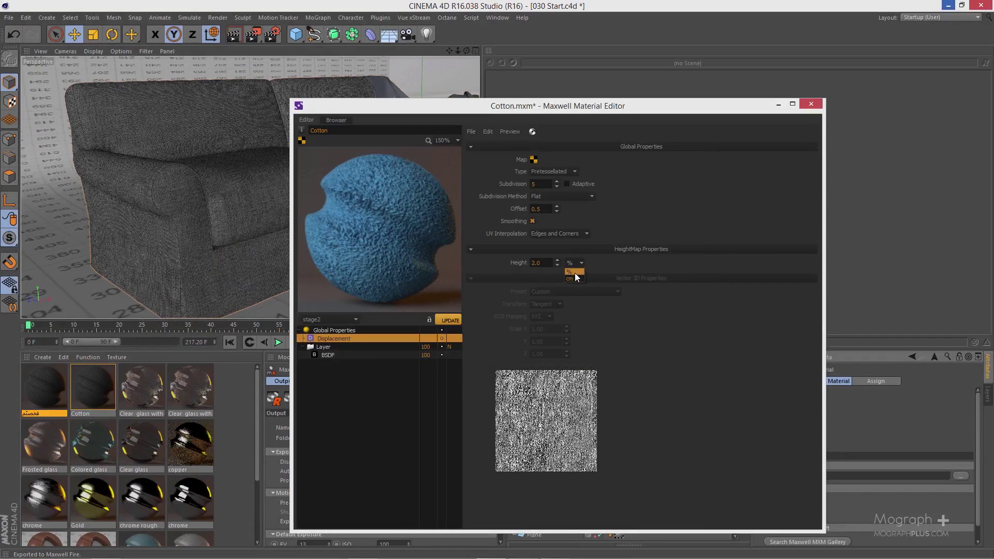
Set the displacement height to 1.5 cm and refresh the material preview
{"action": "left_click", "coordinate": [571, 279]}
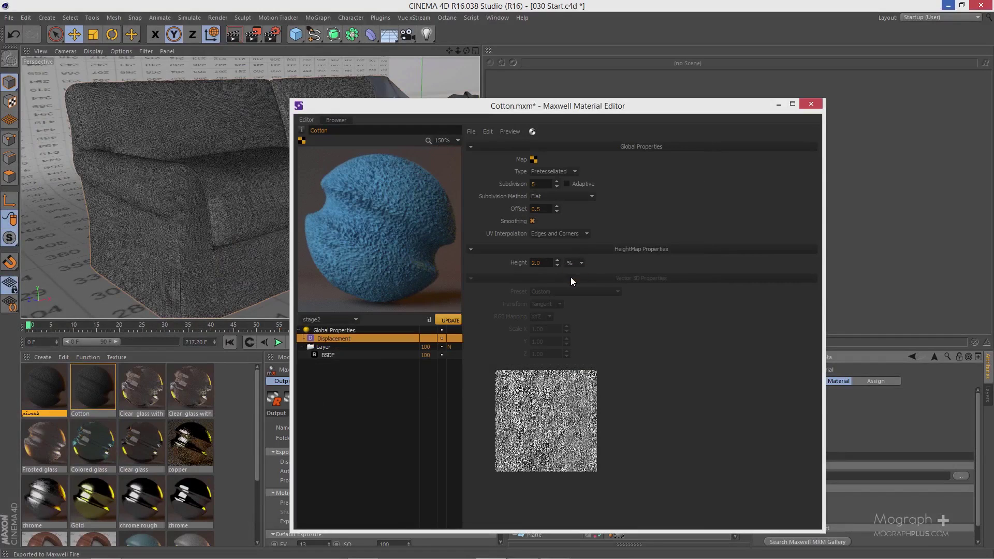
{"action": "double_click", "coordinate": [547, 265]}
{"action": "type", "text": "1.5"}
{"action": "left_click", "coordinate": [454, 318]}
{"action": "left_click_drag", "start_coordinate": [489, 110], "coordinate": [406, 167]}
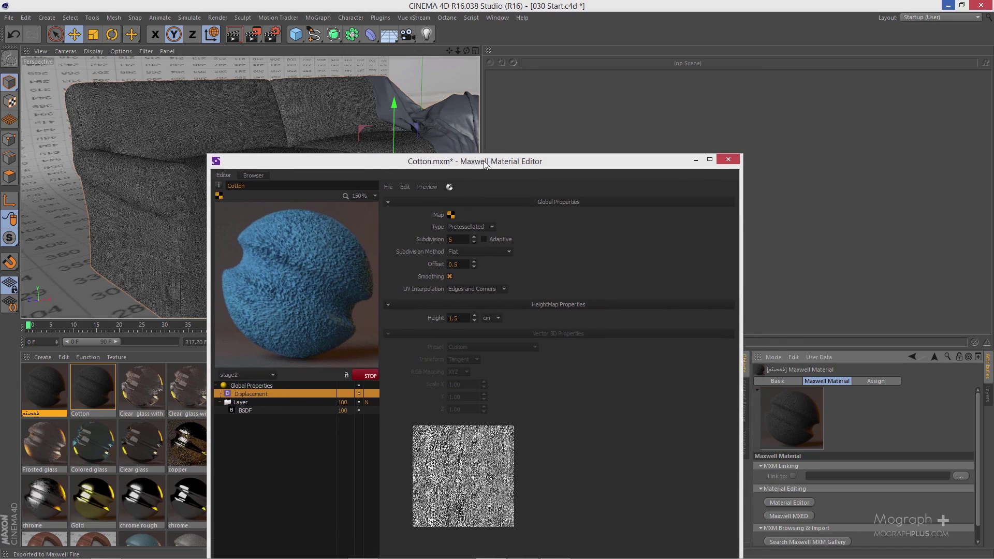
{"action": "left_click_drag", "start_coordinate": [481, 163], "coordinate": [538, 118]}
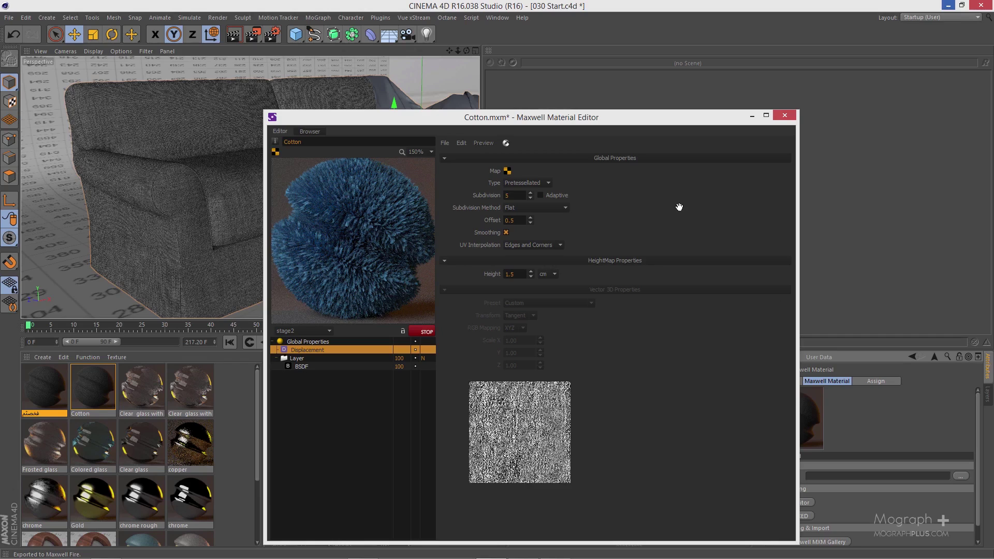
Close the material editor, saving the changes, and switch the viewport to Camera 04, which frames the draped throw
{"action": "left_click", "coordinate": [787, 113]}
{"action": "left_click", "coordinate": [486, 344]}
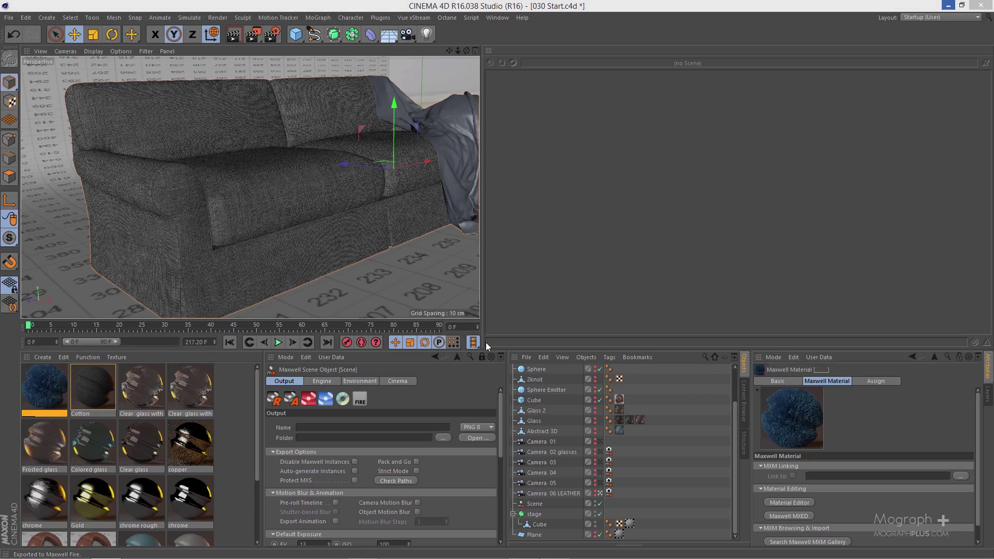
{"action": "left_click", "coordinate": [600, 452]}
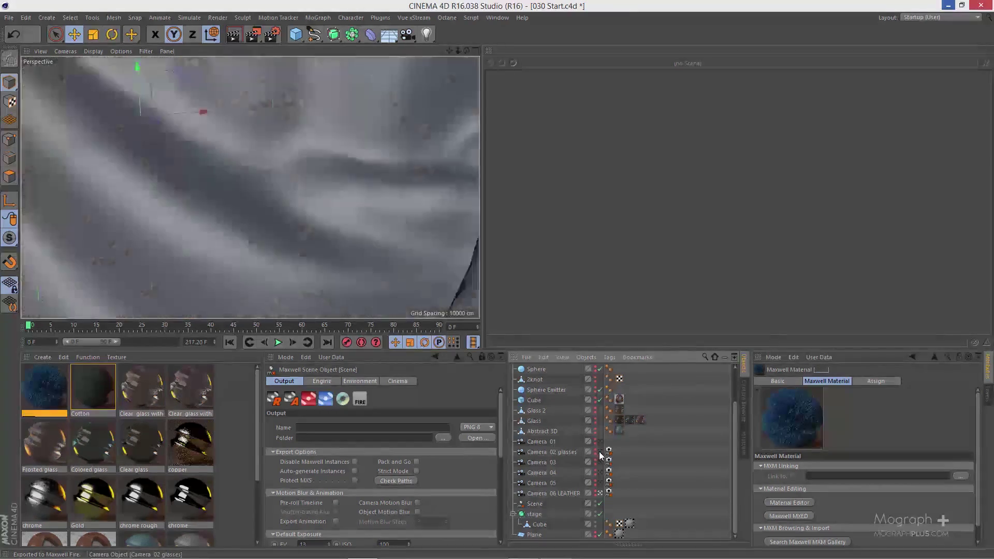
{"action": "left_click", "coordinate": [600, 462]}
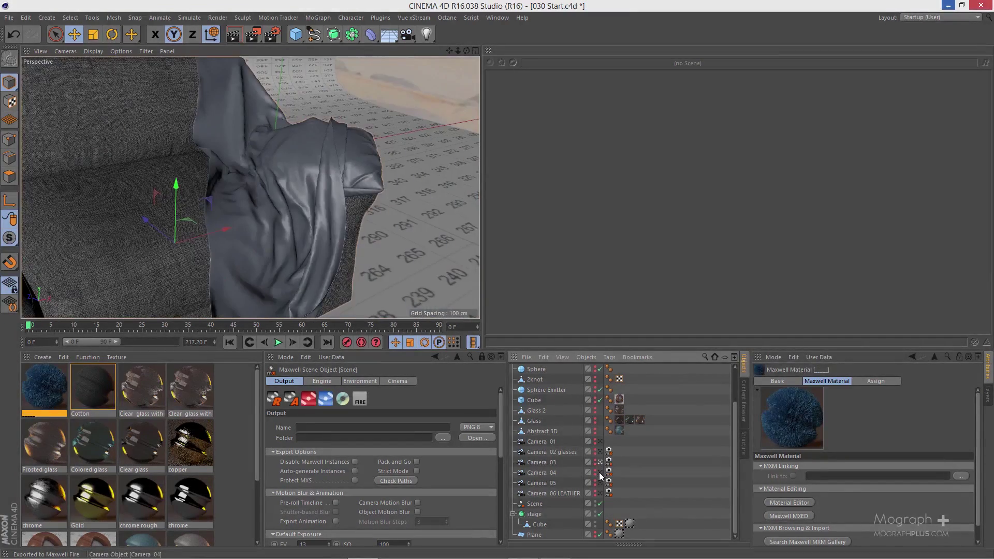
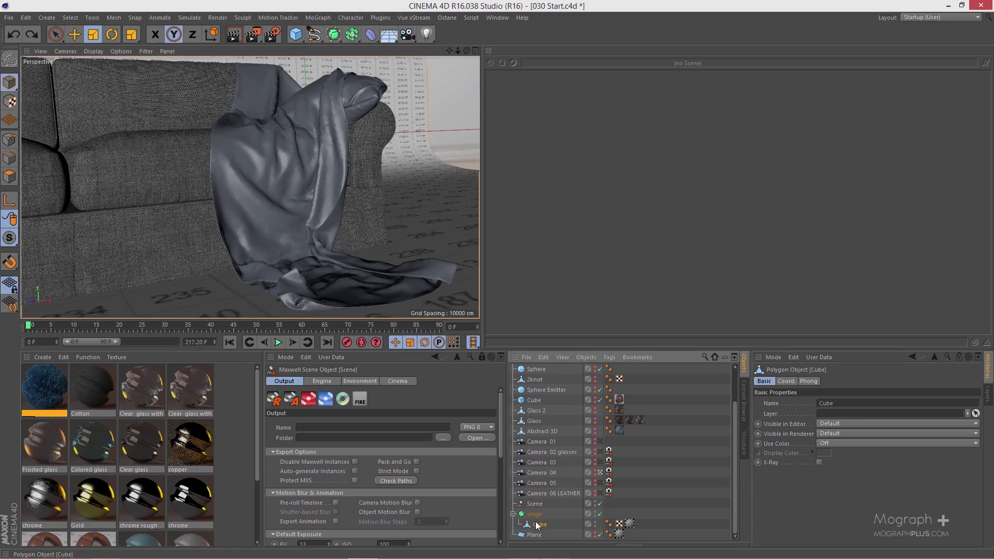
Restrict scaling to the X axis and enlarge the stage's Cube along X behind the sofa
{"action": "left_click", "coordinate": [440, 298]}
{"action": "left_click", "coordinate": [161, 35]}
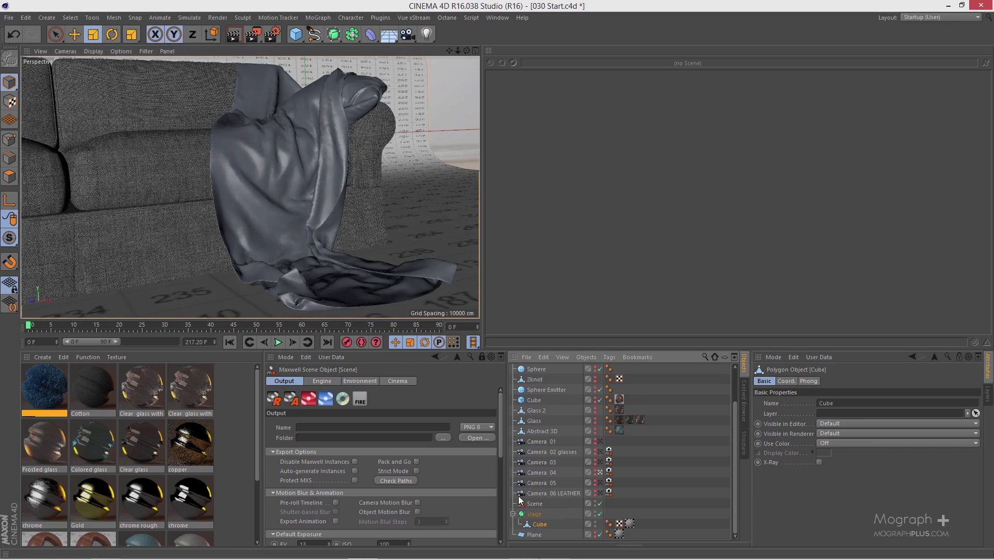
{"action": "left_click_drag", "start_coordinate": [436, 277], "coordinate": [471, 259]}
{"action": "left_click", "coordinate": [176, 36]}
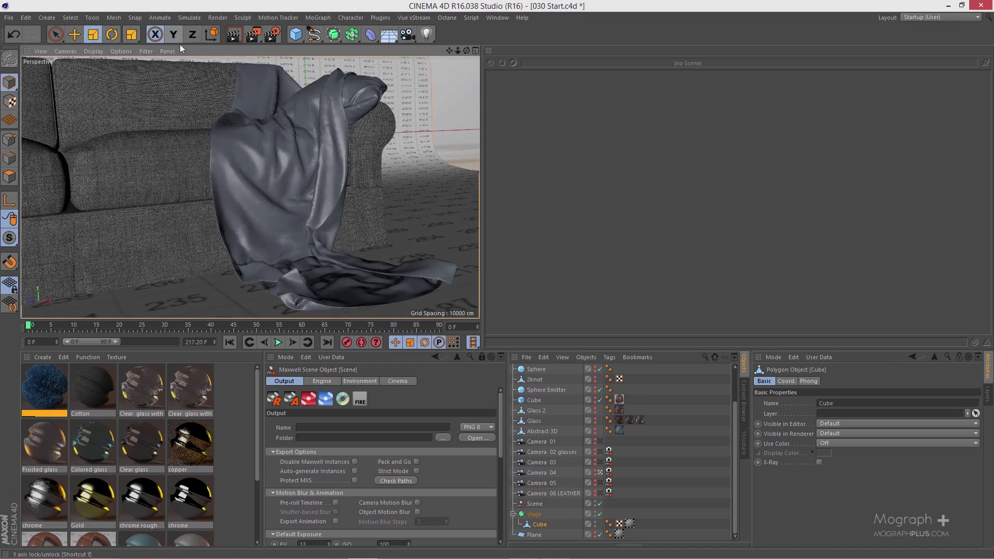
{"action": "left_click_drag", "start_coordinate": [394, 166], "coordinate": [412, 158]}
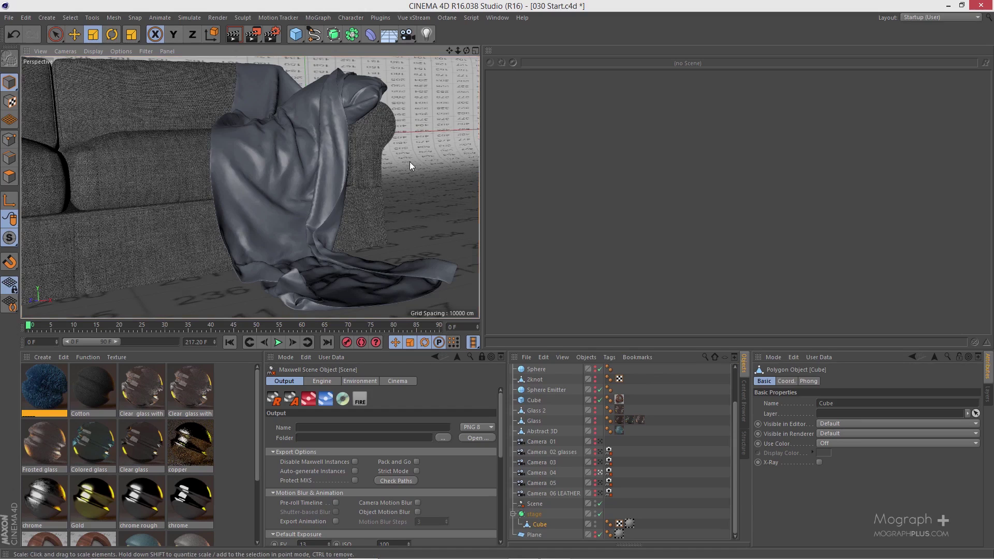
{"action": "key", "text": "ctrl+z"}
{"action": "key", "text": "ctrl+z"}
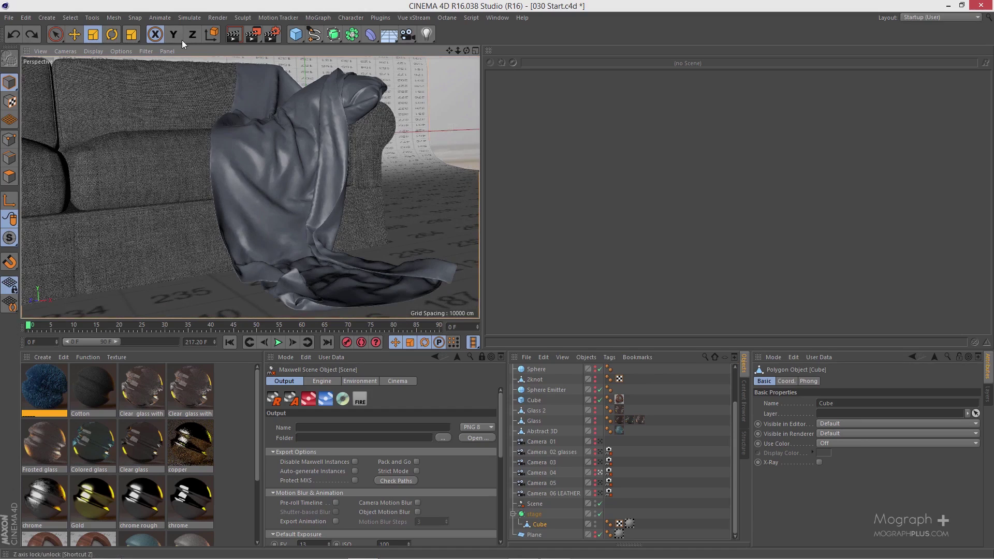
{"action": "left_click_drag", "start_coordinate": [357, 240], "coordinate": [403, 223]}
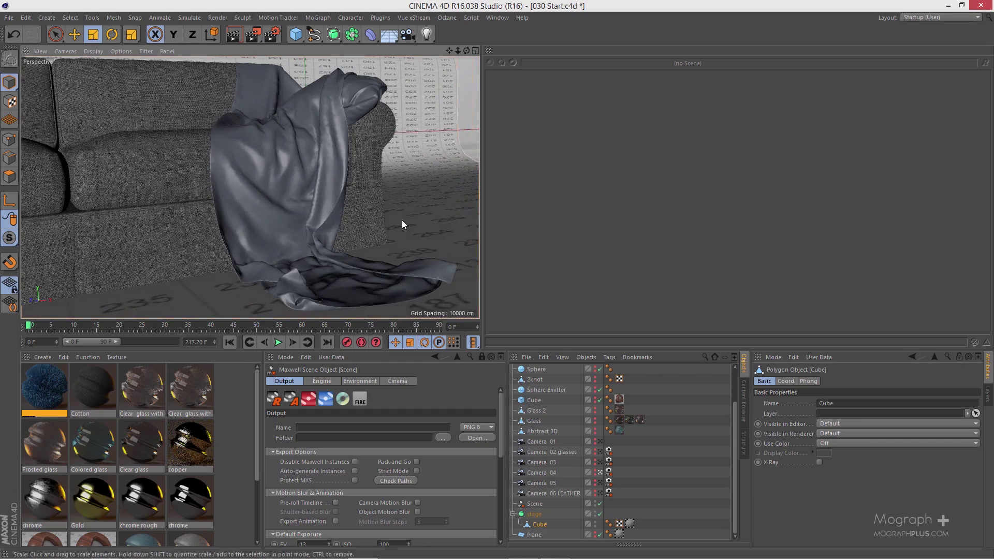
Apply the blue towel material to throw 02 and make the Towel_B.png displacement map its active viewport texture
{"action": "left_click_drag", "start_coordinate": [83, 387], "coordinate": [546, 381]}
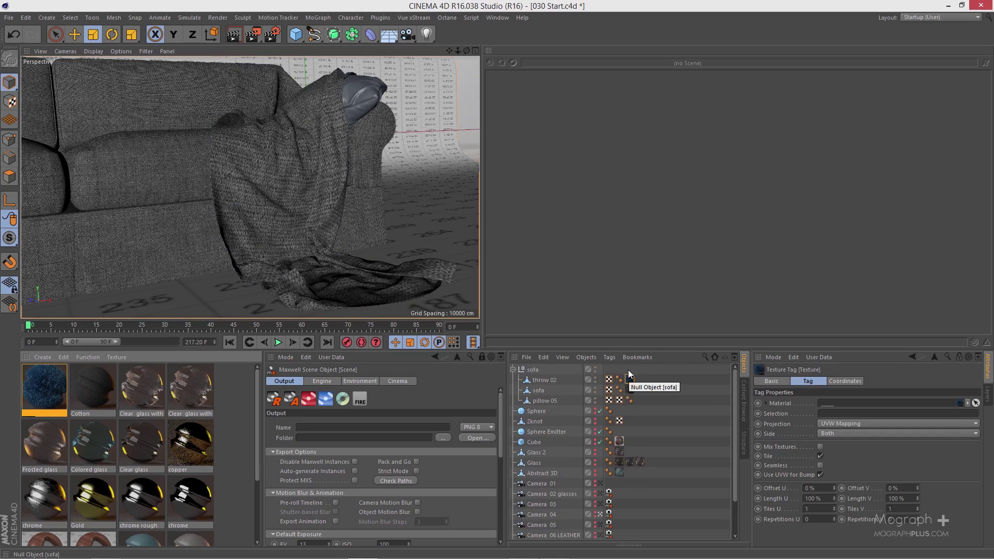
{"action": "left_click", "coordinate": [45, 380]}
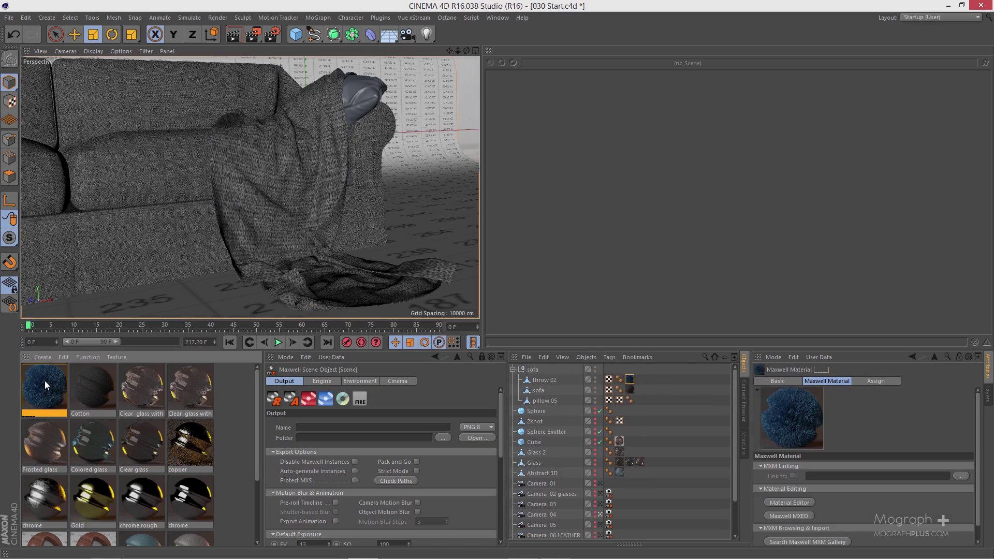
{"action": "double_click", "coordinate": [45, 380]}
{"action": "left_click", "coordinate": [446, 329]}
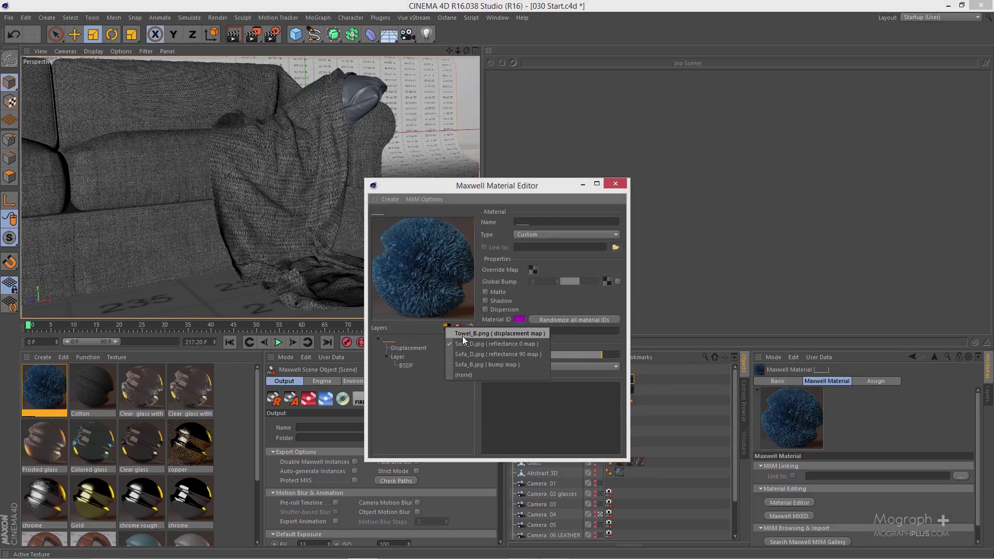
{"action": "left_click", "coordinate": [477, 333]}
{"action": "left_click", "coordinate": [615, 184]}
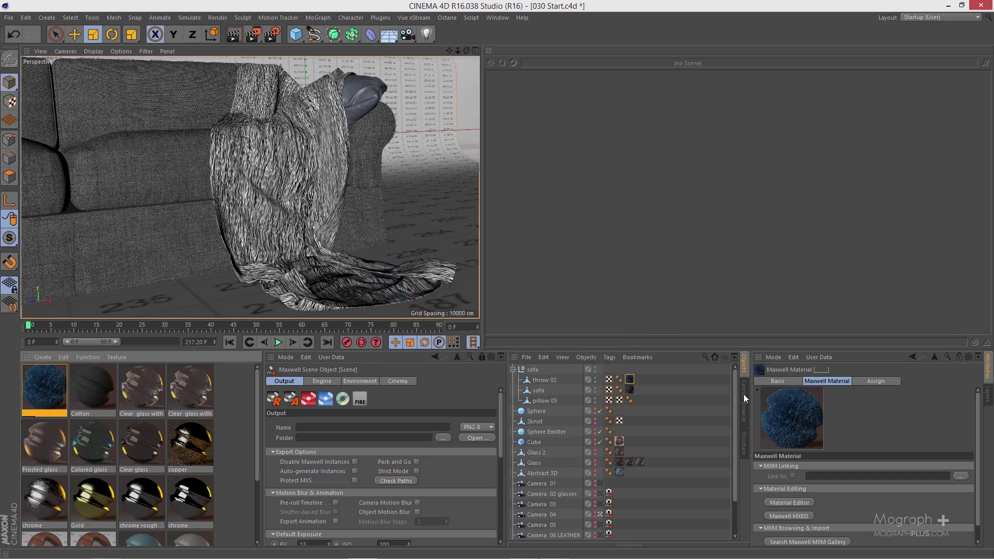
Set the throw's texture tag Length V to 20% and start the Maxwell FIRE preview render
{"action": "left_click", "coordinate": [629, 379]}
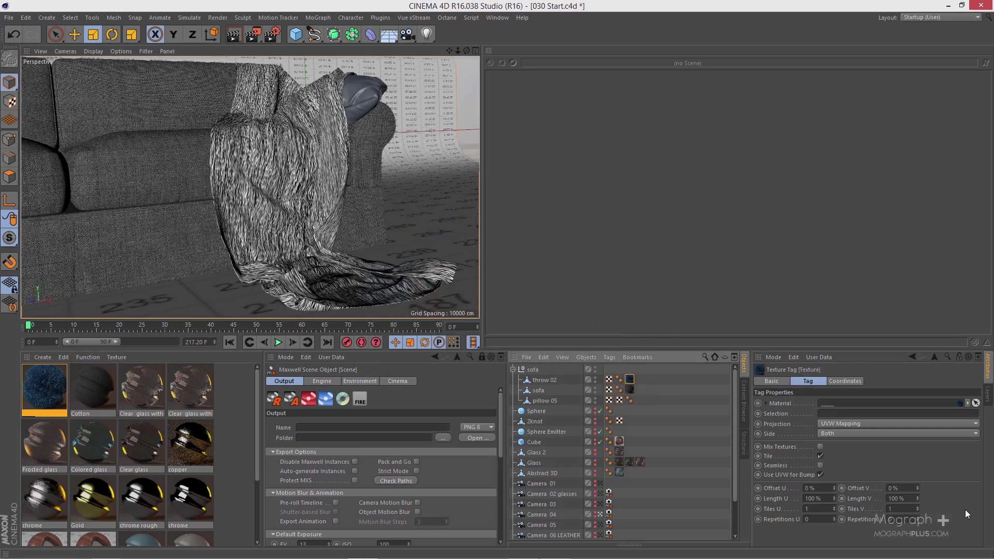
{"action": "left_click", "coordinate": [904, 498]}
{"action": "double_click", "coordinate": [904, 498]}
{"action": "type", "text": "20"}
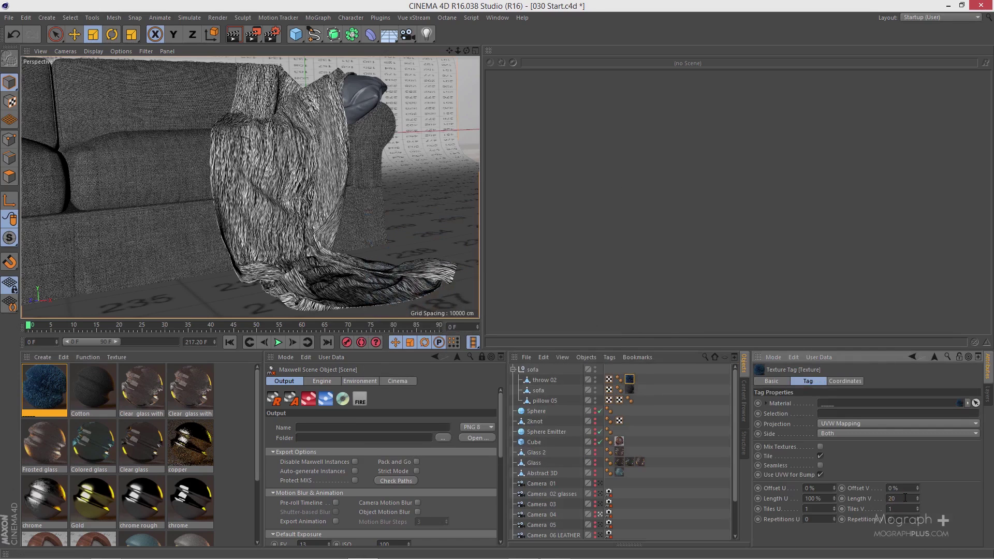
{"action": "key", "text": "Return"}
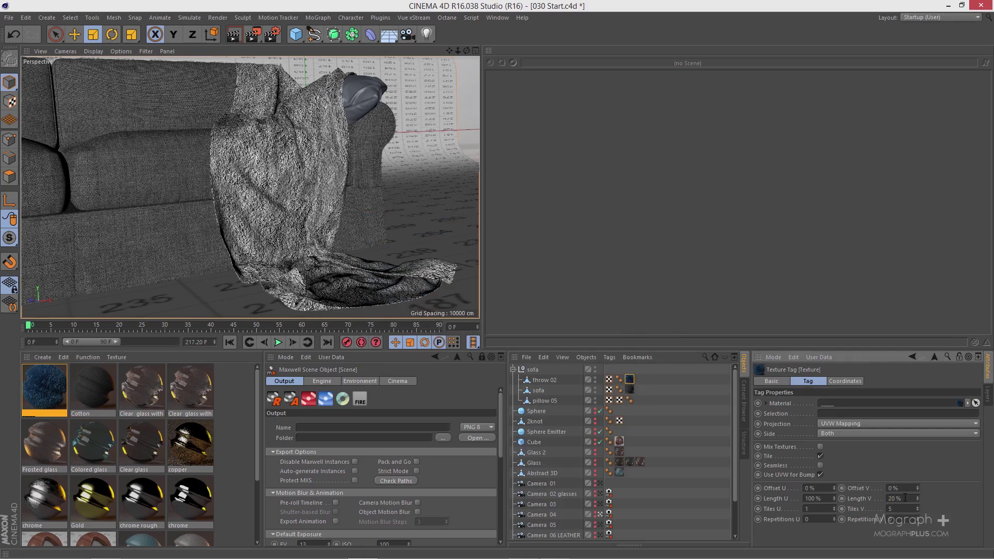
{"action": "left_click", "coordinate": [362, 397]}
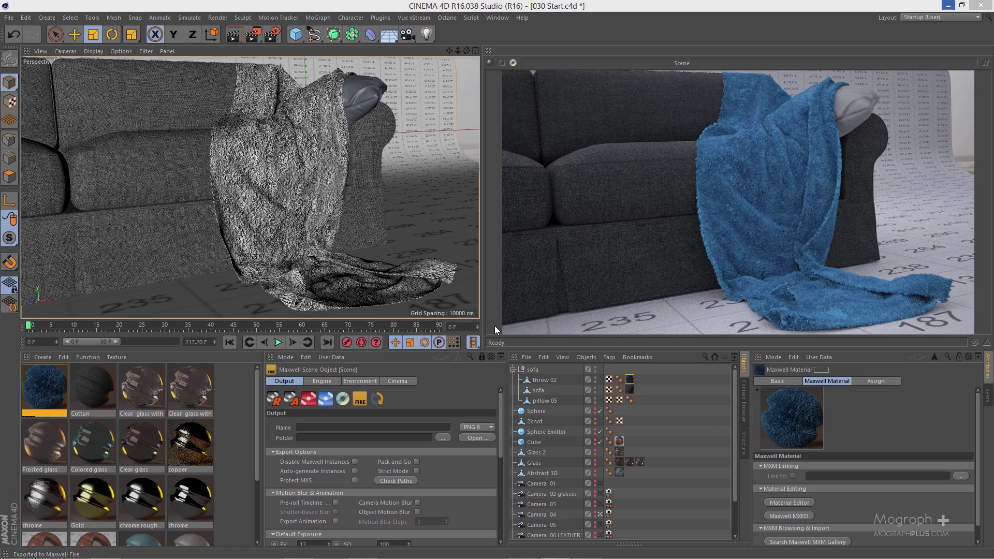
Create a new Maxwell material and rename it Satin
{"action": "left_click", "coordinate": [46, 358]}
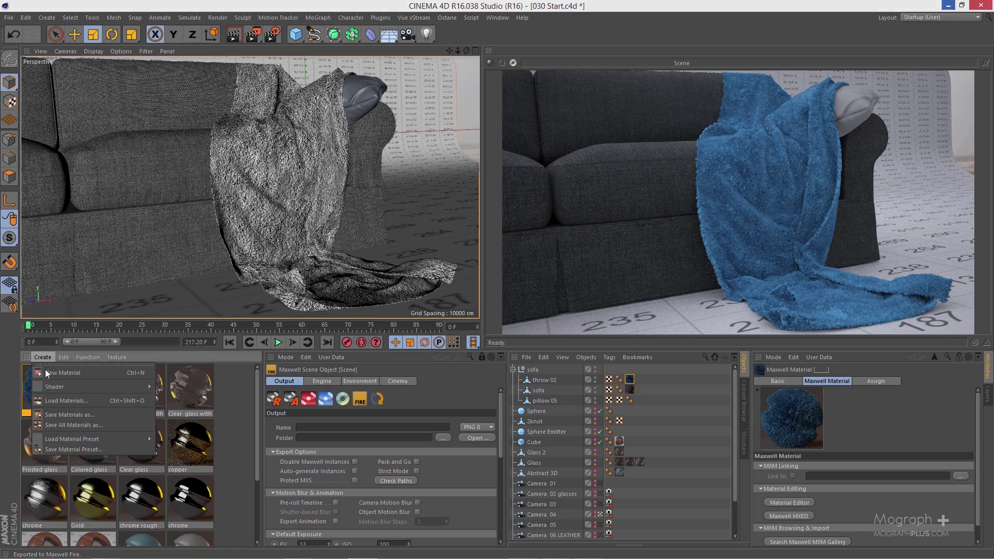
{"action": "mouse_move", "coordinate": [60, 387]}
{"action": "left_click", "coordinate": [185, 500]}
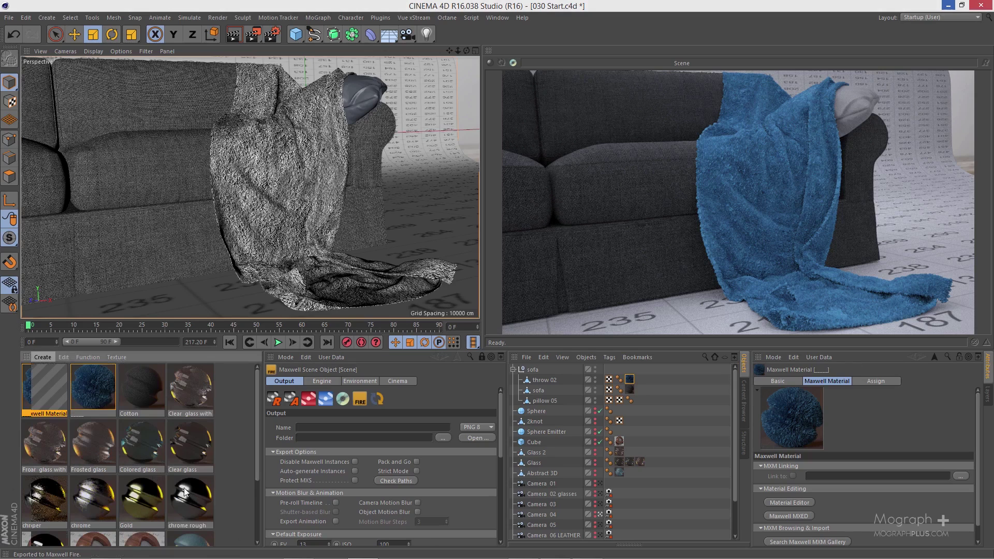
{"action": "type", "text": "Sa"}
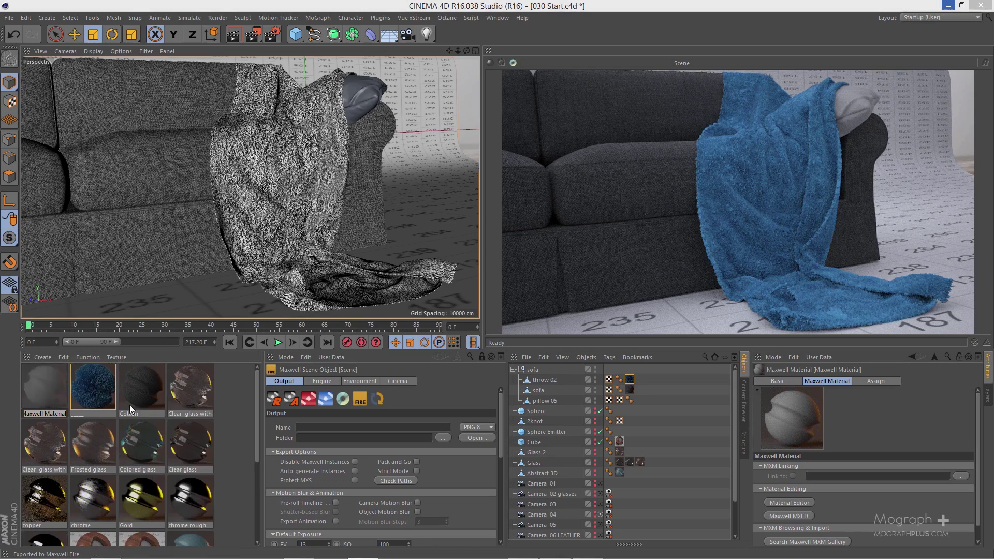
{"action": "type", "text": "tin"}
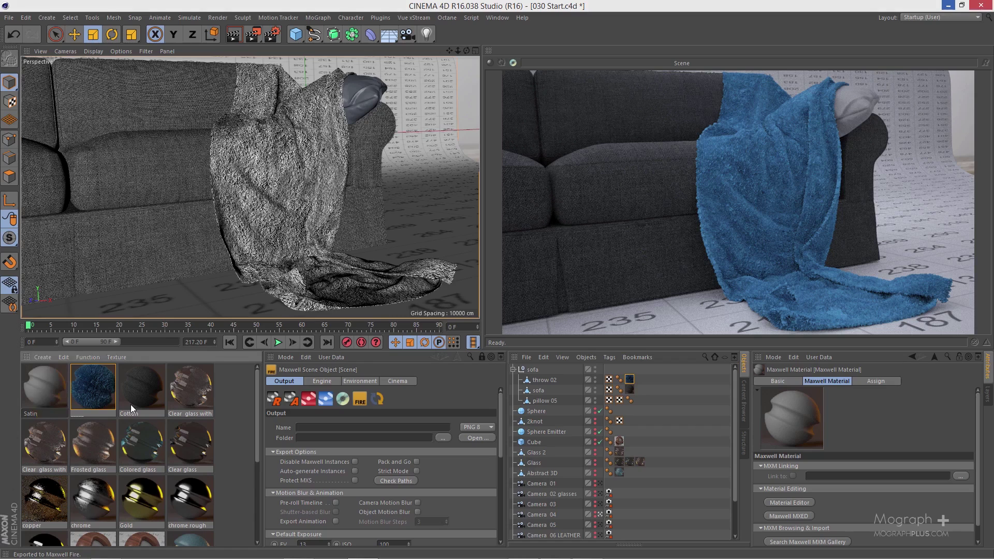
{"action": "key", "text": "Return"}
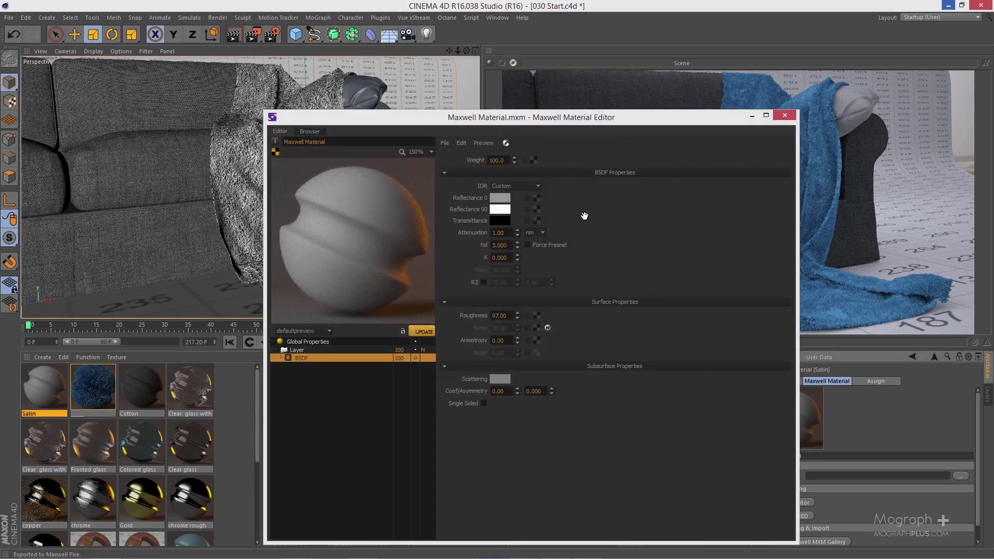
In the Satin material's editor, switch the preview scene to stage2 and refresh the preview
{"action": "left_click_drag", "start_coordinate": [595, 111], "coordinate": [616, 78]}
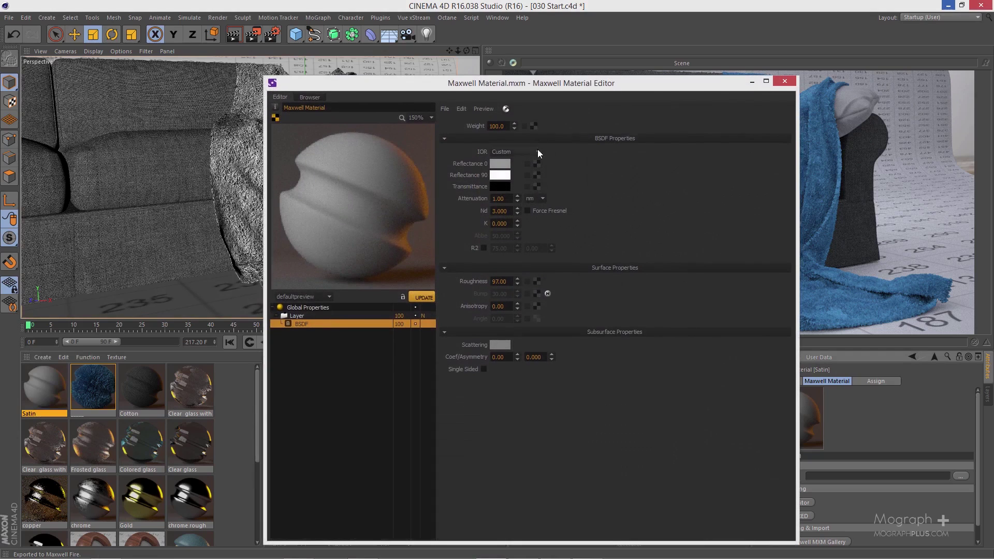
{"action": "left_click", "coordinate": [296, 294]}
{"action": "left_click", "coordinate": [300, 364]}
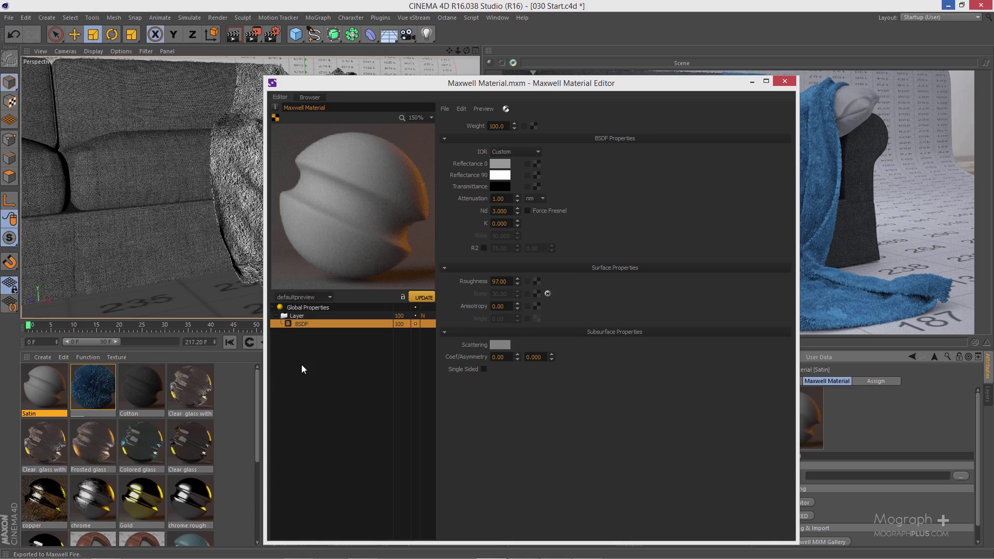
{"action": "left_click", "coordinate": [420, 299]}
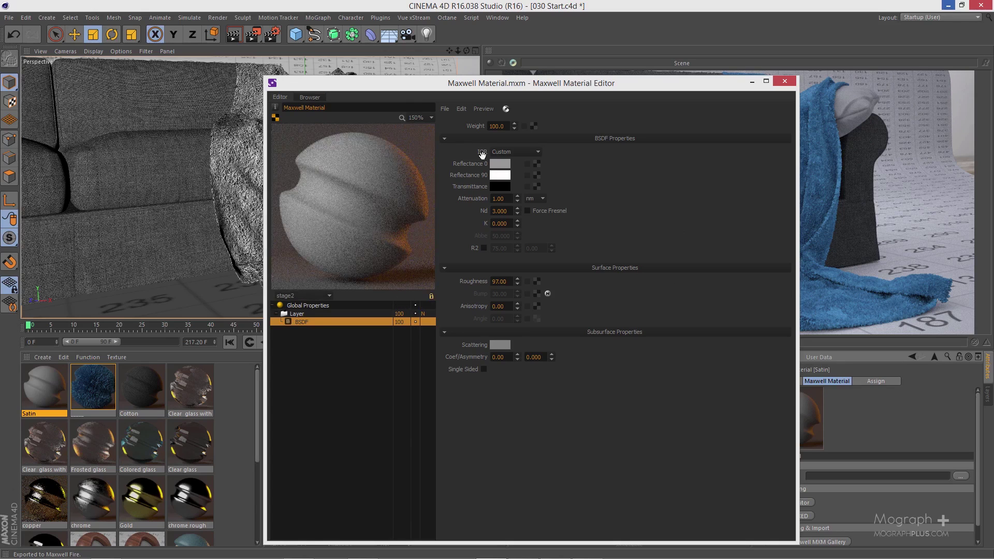
Set the Satin BSDF's Reflectance 0 to dark purple RGB 122, 90, 133 and Reflectance 90 to the light purple swatch
{"action": "left_click", "coordinate": [508, 163]}
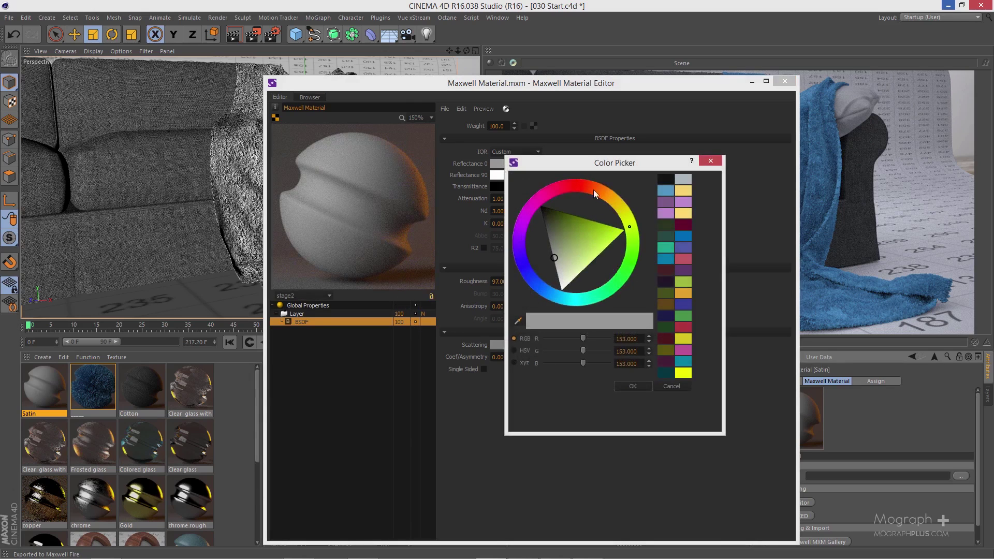
{"action": "left_click", "coordinate": [665, 204]}
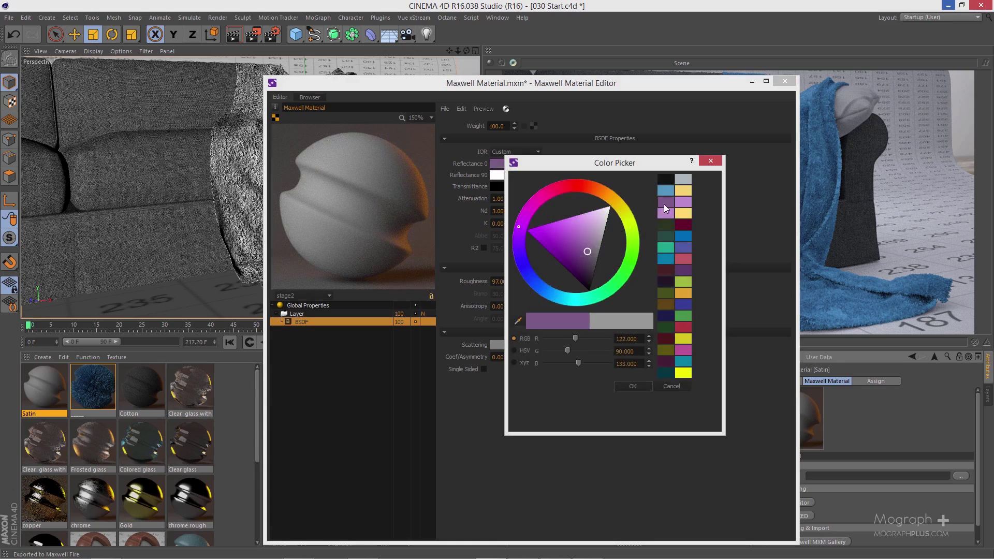
{"action": "left_click", "coordinate": [627, 386]}
{"action": "left_click", "coordinate": [497, 175]}
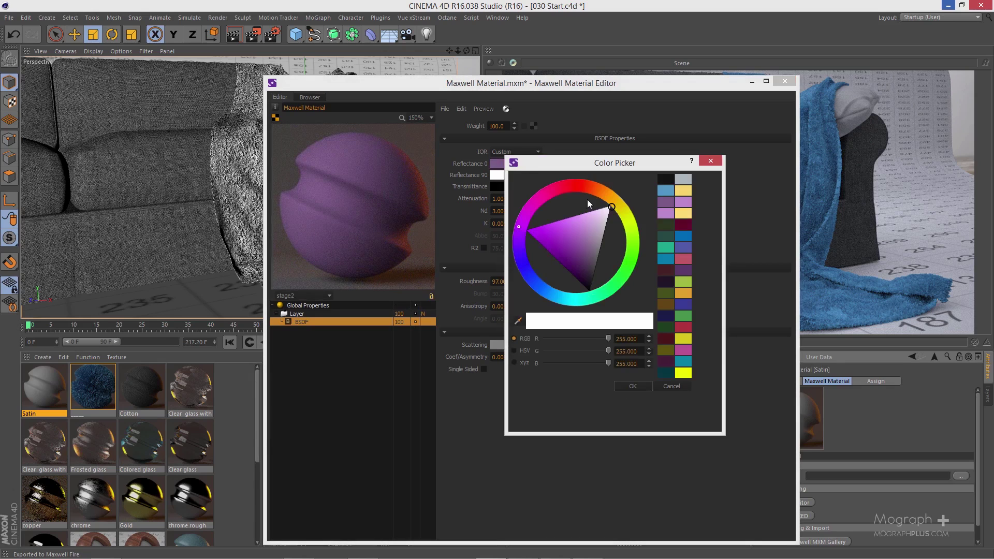
{"action": "left_click", "coordinate": [683, 202]}
{"action": "left_click", "coordinate": [631, 387]}
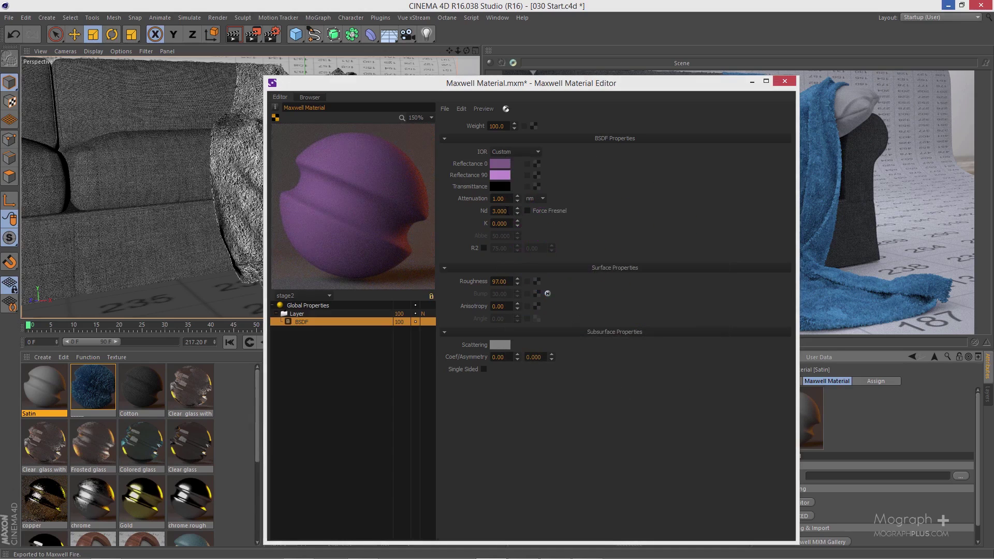
Enable Force Fresnel on the Satin BSDF and set Nd to 8
{"action": "left_click", "coordinate": [528, 210]}
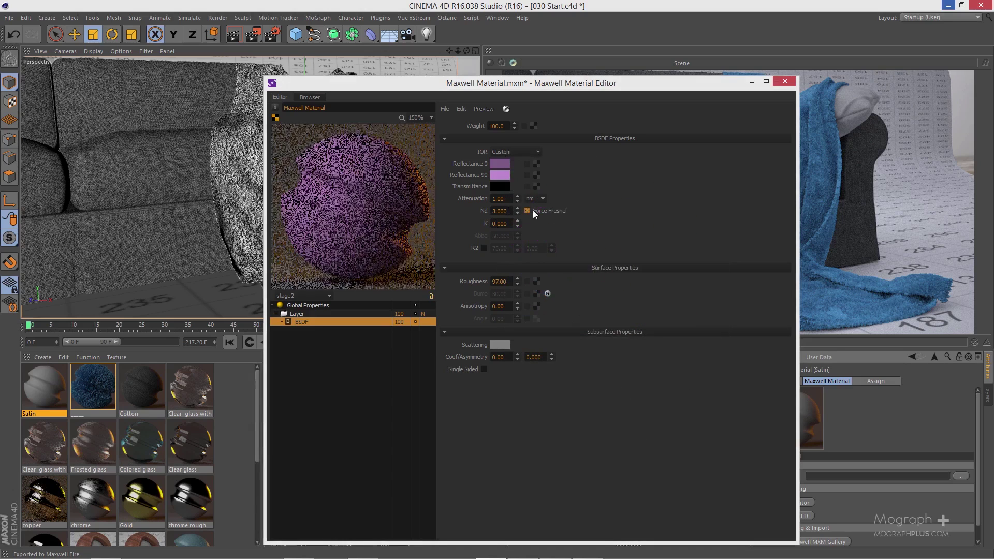
{"action": "left_click", "coordinate": [509, 211]}
{"action": "left_click_drag", "start_coordinate": [510, 211], "coordinate": [492, 211]}
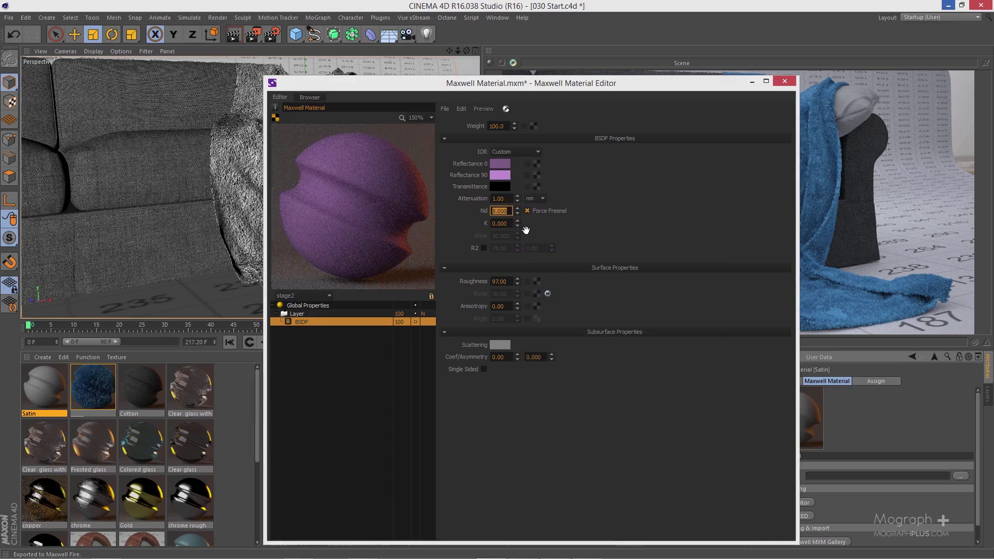
Enable R2 on the Satin BSDF and set its first value to 80
{"action": "left_click", "coordinate": [485, 249]}
{"action": "double_click", "coordinate": [500, 248]}
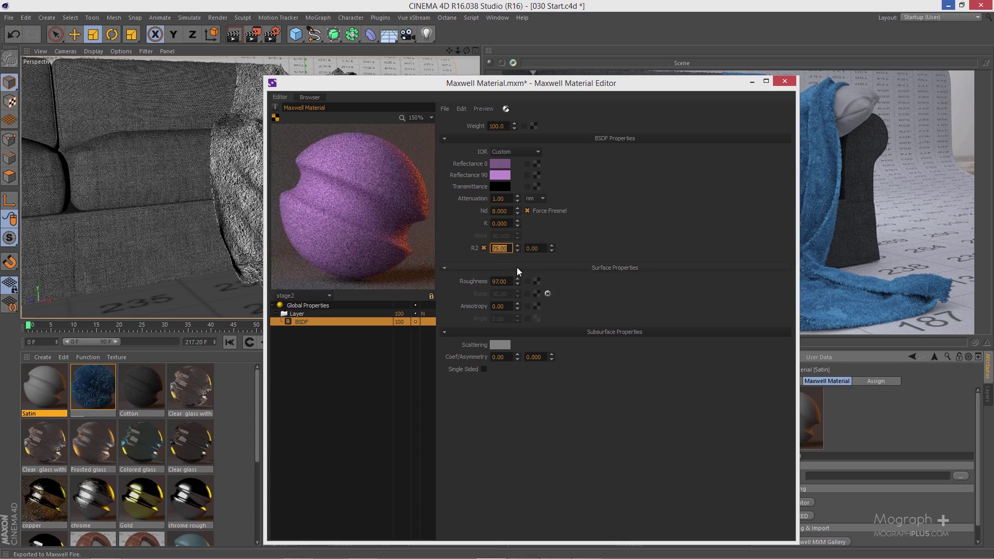
{"action": "key", "text": "Return"}
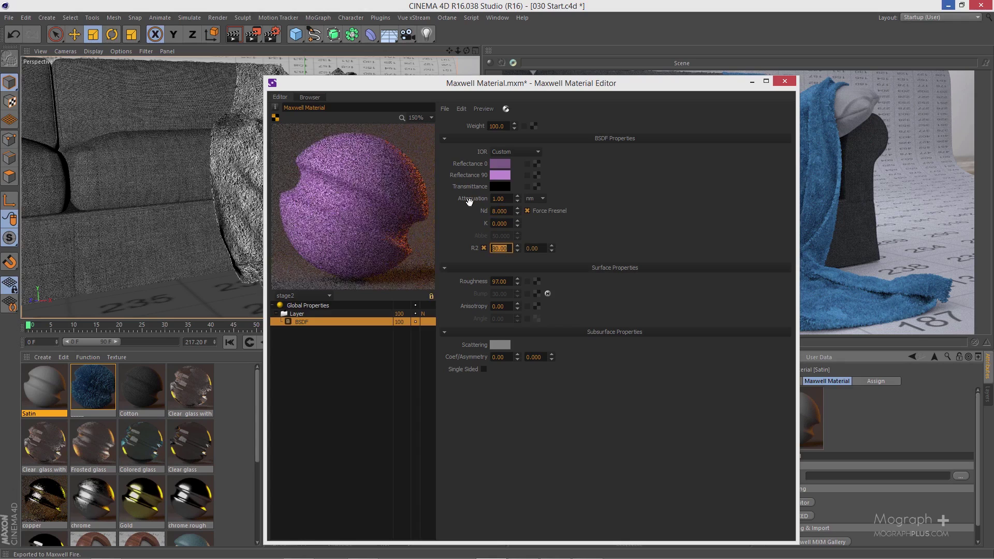
Darken the Satin BSDF's Reflectance 90 colour to about RGB 189, 142, 204
{"action": "left_click", "coordinate": [505, 179]}
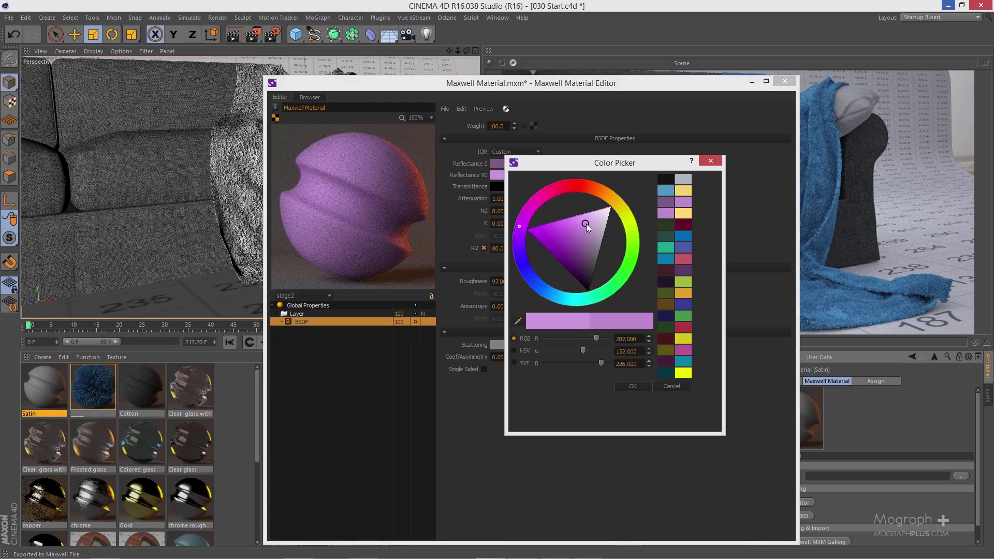
{"action": "left_click_drag", "start_coordinate": [586, 223], "coordinate": [588, 229]}
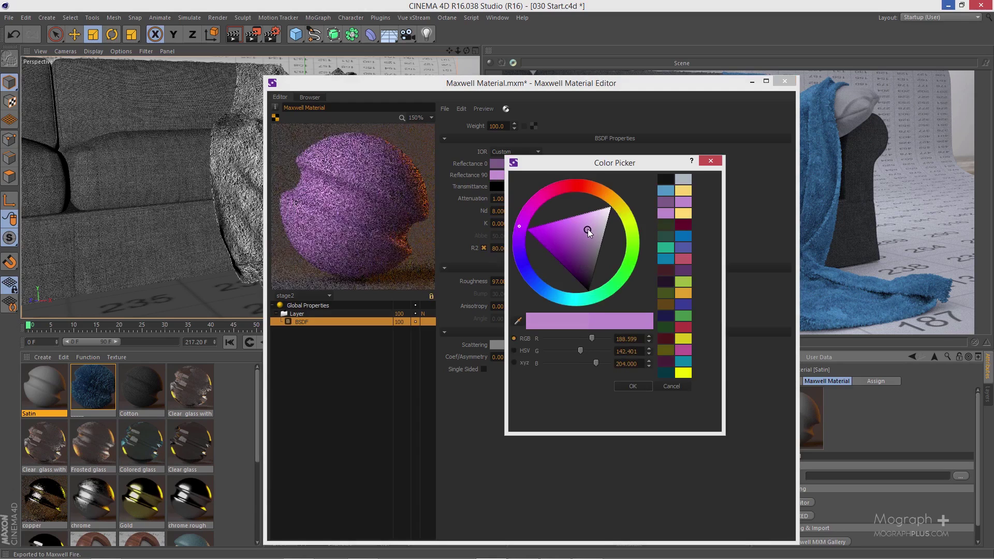
{"action": "left_click", "coordinate": [632, 386]}
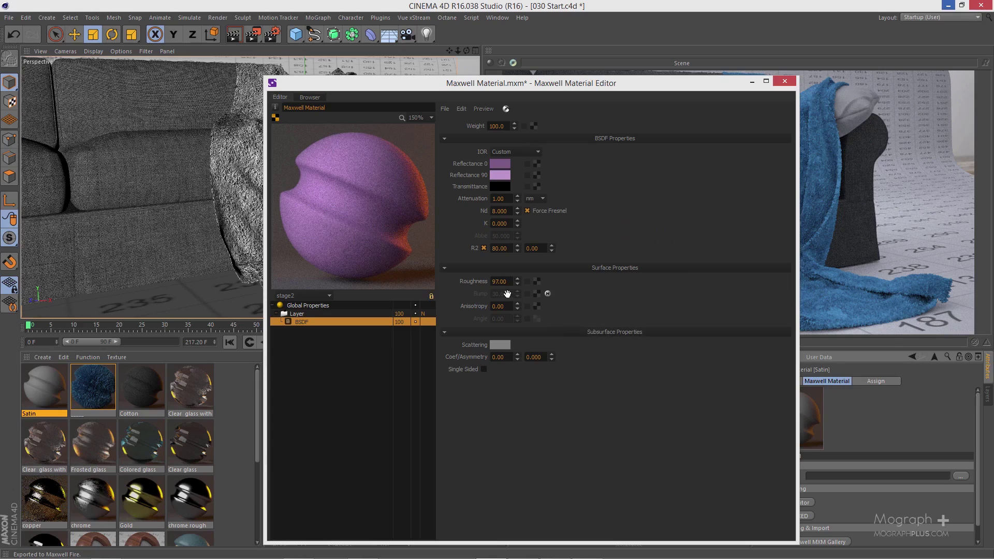
Set the Satin BSDF's Roughness to 50 and Anisotropy to 100
{"action": "left_click_drag", "start_coordinate": [509, 281], "coordinate": [492, 281]}
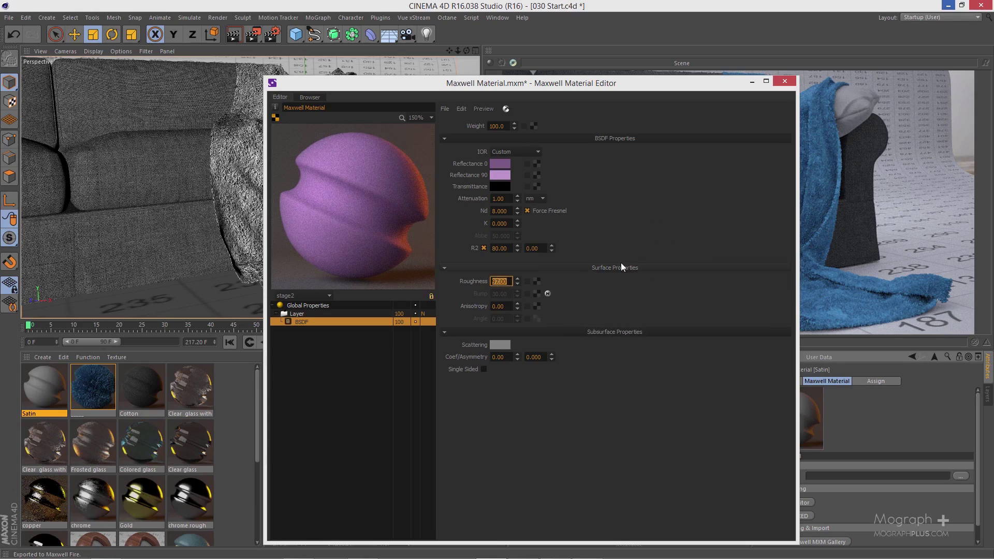
{"action": "type", "text": "50"}
{"action": "key", "text": "Return"}
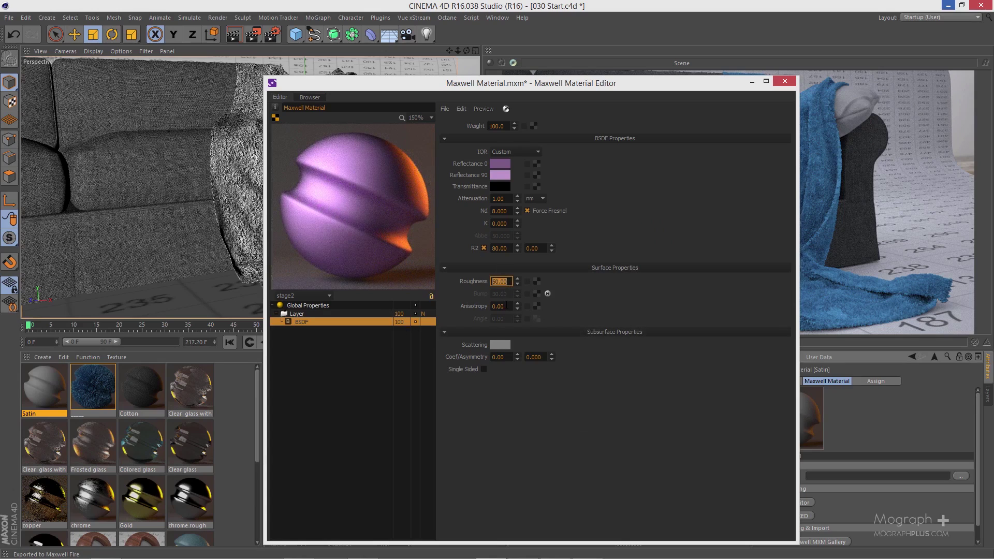
{"action": "key", "text": "Tab"}
{"action": "type", "text": "100"}
{"action": "key", "text": "Return"}
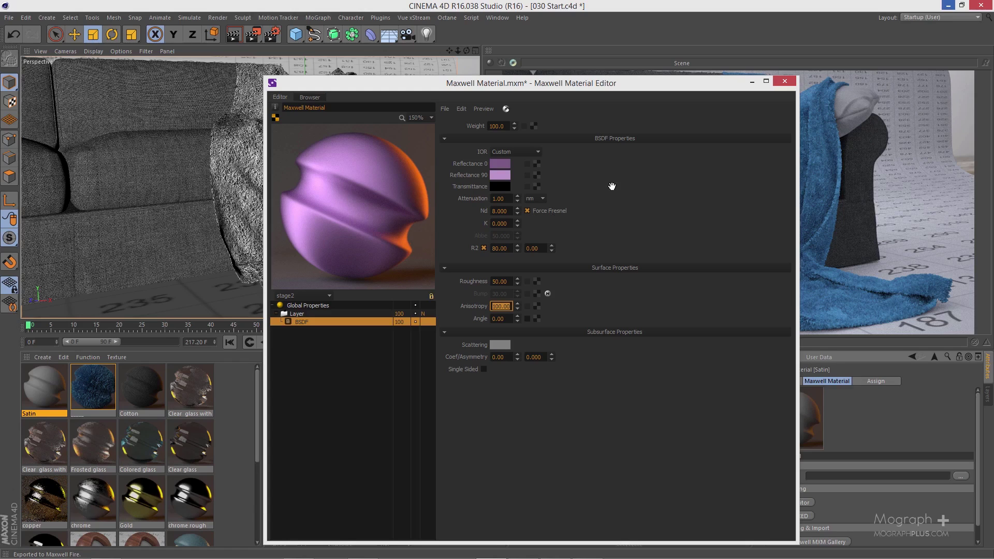
Save and close the Satin material, replace throw 02's towel material with it, and refresh the Maxwell FIRE render
{"action": "left_click", "coordinate": [783, 81]}
{"action": "left_click", "coordinate": [487, 327]}
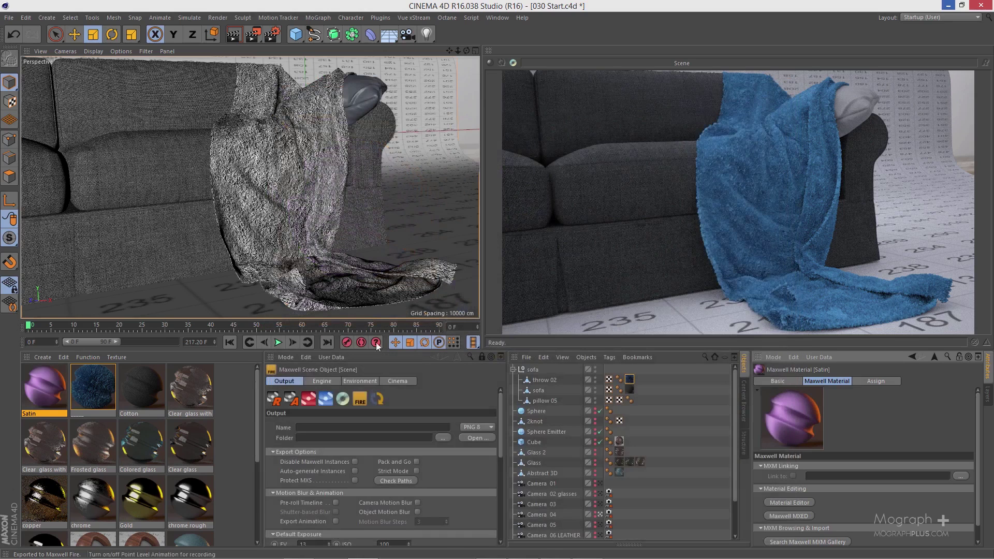
{"action": "left_click_drag", "start_coordinate": [369, 408], "coordinate": [630, 380]}
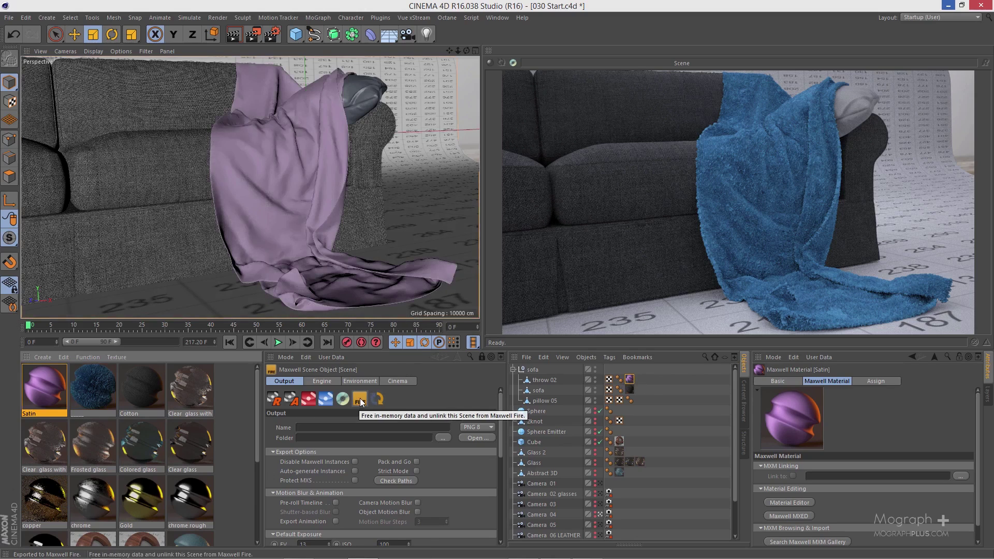
{"action": "left_click", "coordinate": [375, 399]}
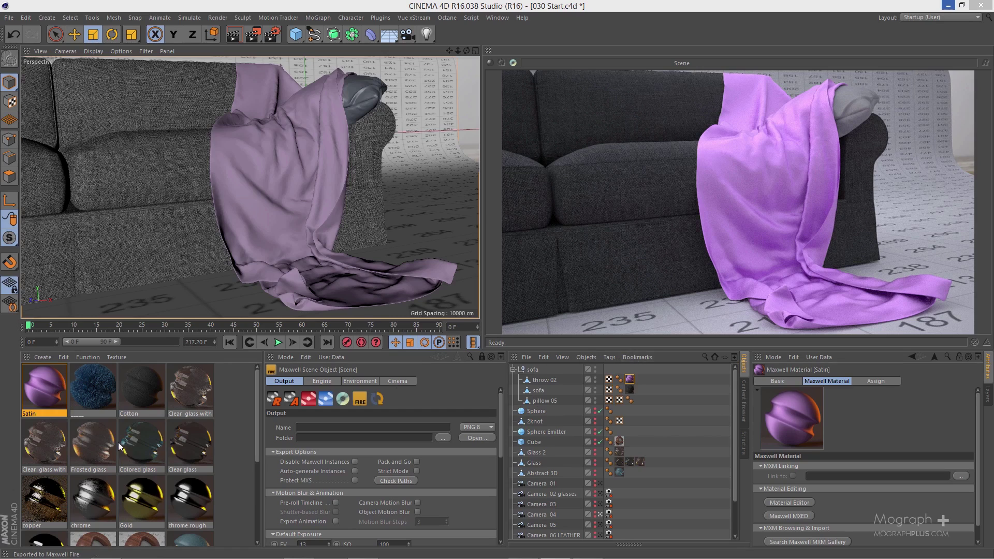
Duplicate the Satin material and rename the copy Satin and cotton
{"action": "key", "text": "ctrl+c"}
{"action": "key", "text": "ctrl+v"}
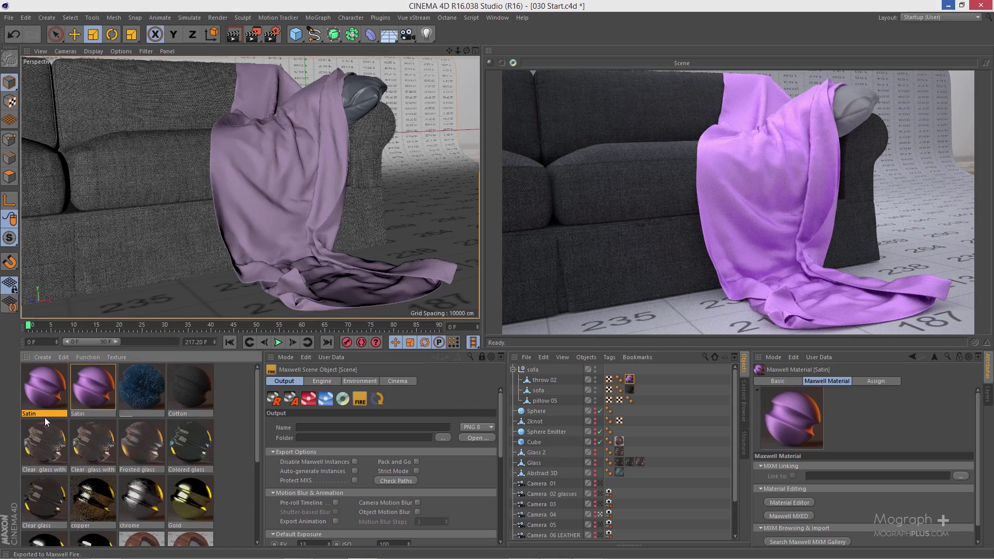
{"action": "double_click", "coordinate": [39, 413]}
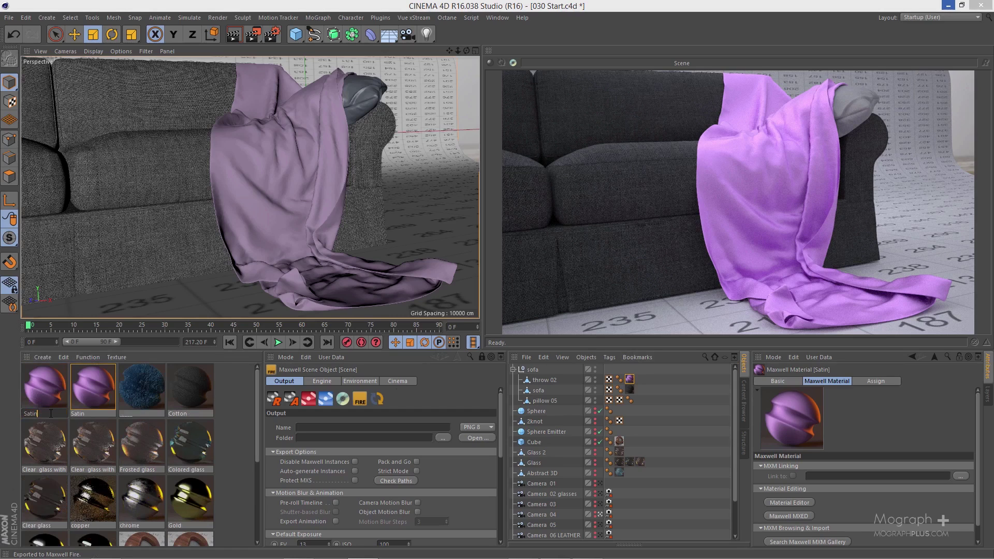
{"action": "type", "text": "and cotton"}
{"action": "key", "text": "Return"}
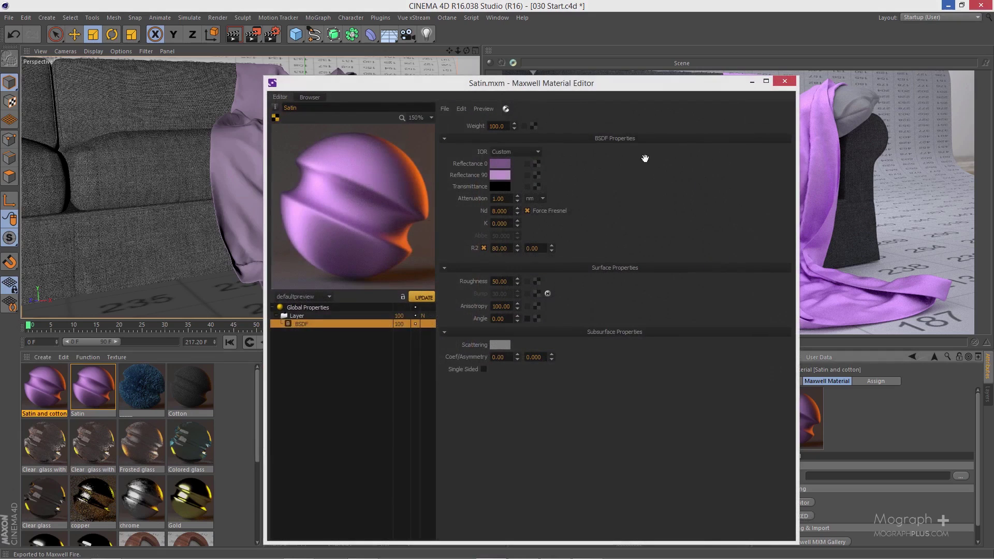
Add a second layer to the Satin and cotton material, naming the original layer Satin and the new one Cotton
{"action": "left_click_drag", "start_coordinate": [535, 87], "coordinate": [495, 60]}
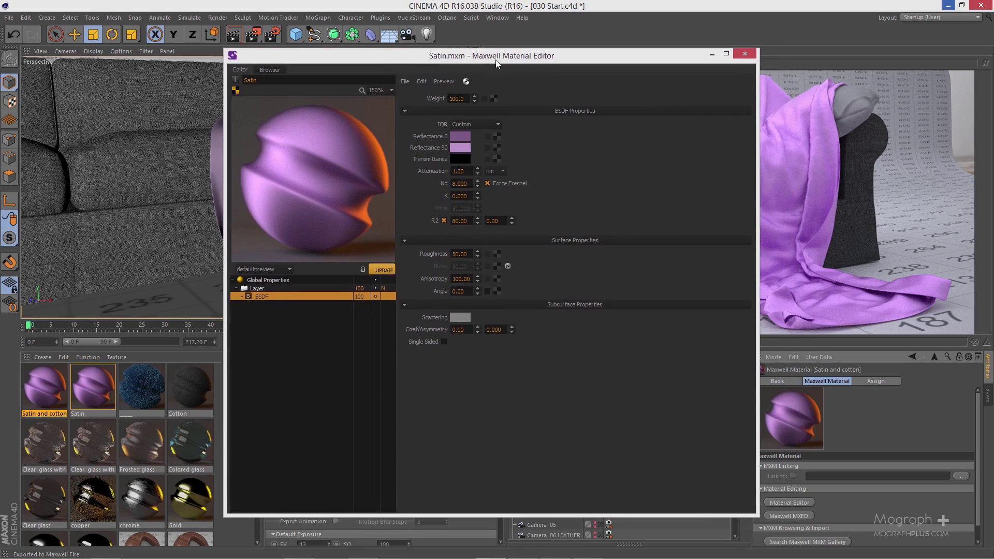
{"action": "right_click", "coordinate": [308, 321]}
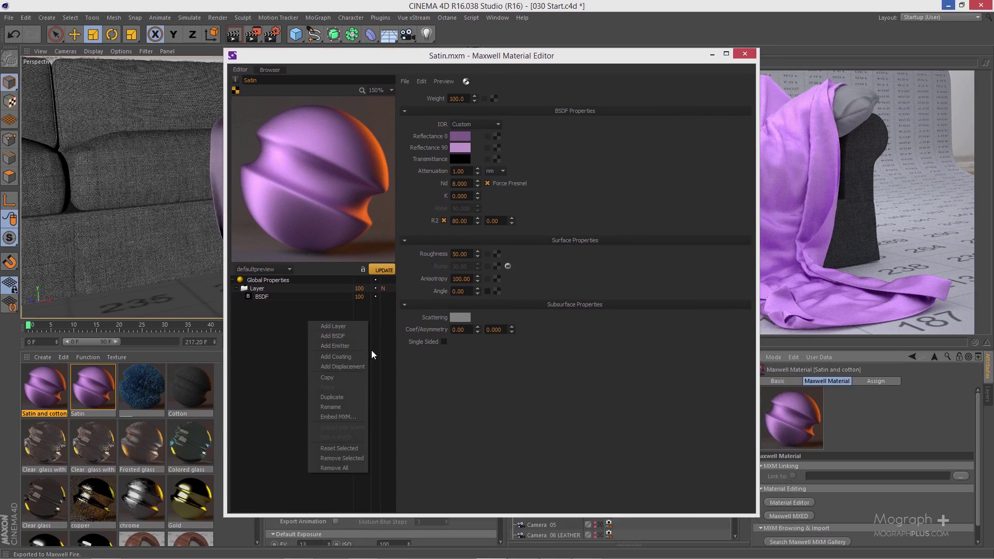
{"action": "left_click", "coordinate": [334, 325]}
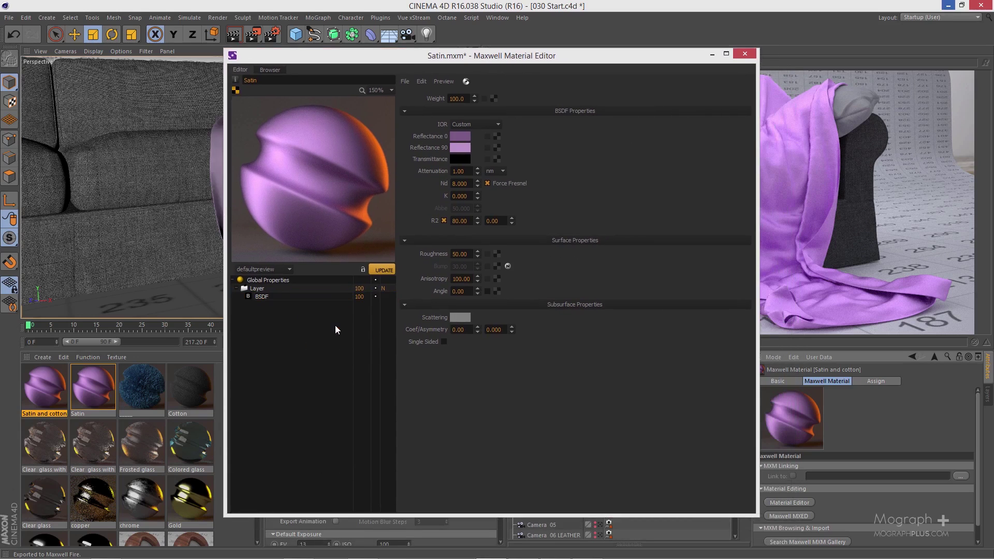
{"action": "double_click", "coordinate": [270, 305]}
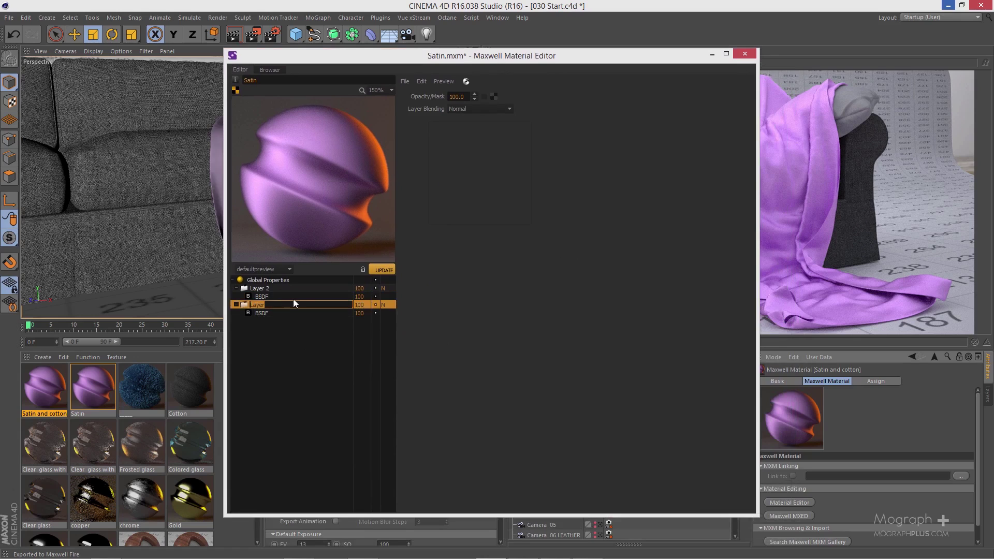
{"action": "type", "text": "Satin"}
{"action": "key", "text": "Return"}
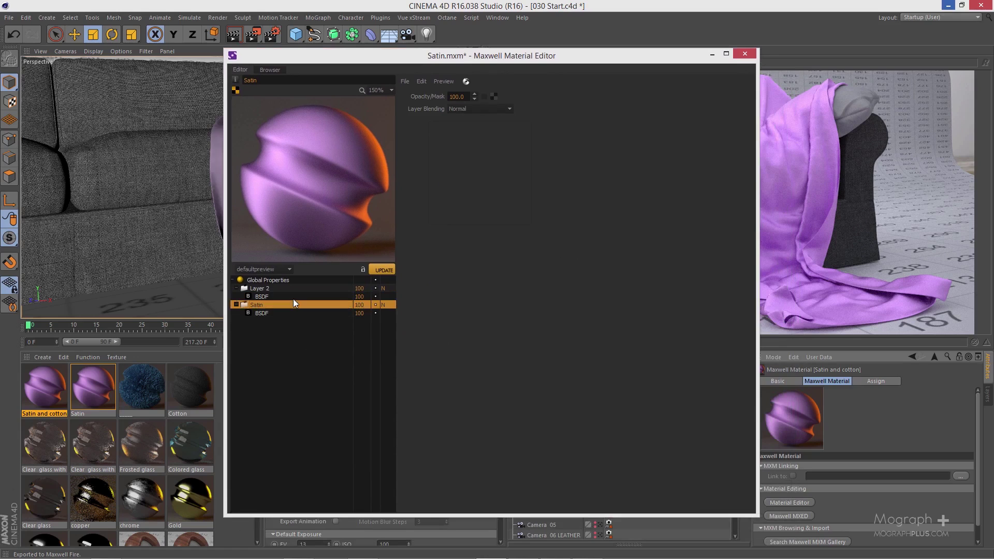
{"action": "double_click", "coordinate": [274, 289]}
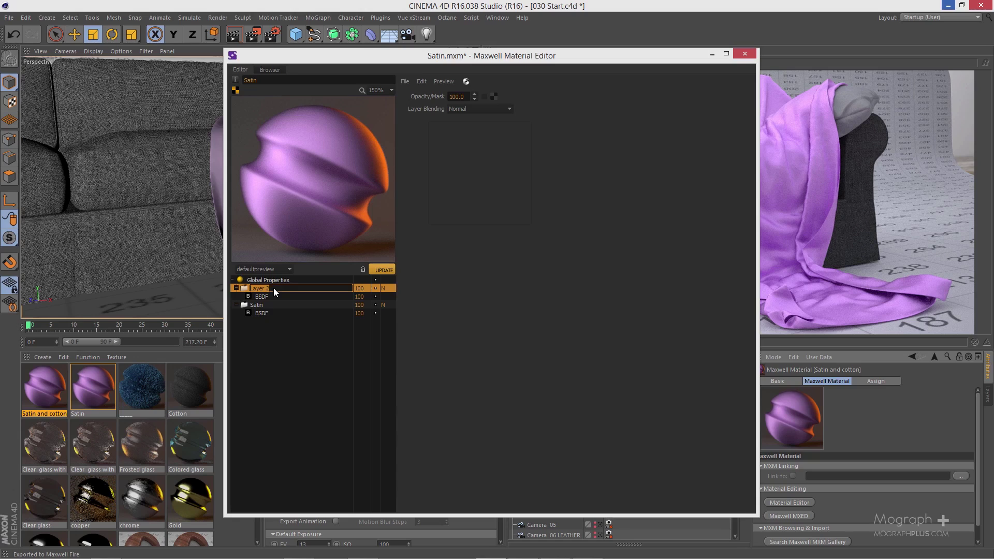
{"action": "type", "text": "Cotton"}
{"action": "key", "text": "Return"}
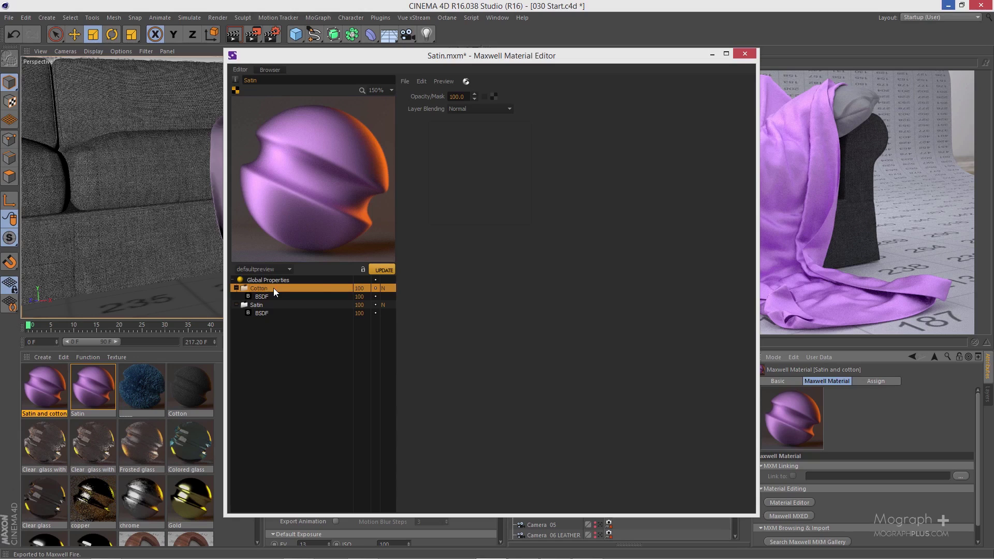
Set the Cotton layer BSDF's Reflectance 0 to RGB 122, 90, 133 and Reflectance 90 to light grey RGB 211, 211, 211
{"action": "left_click", "coordinate": [320, 297]}
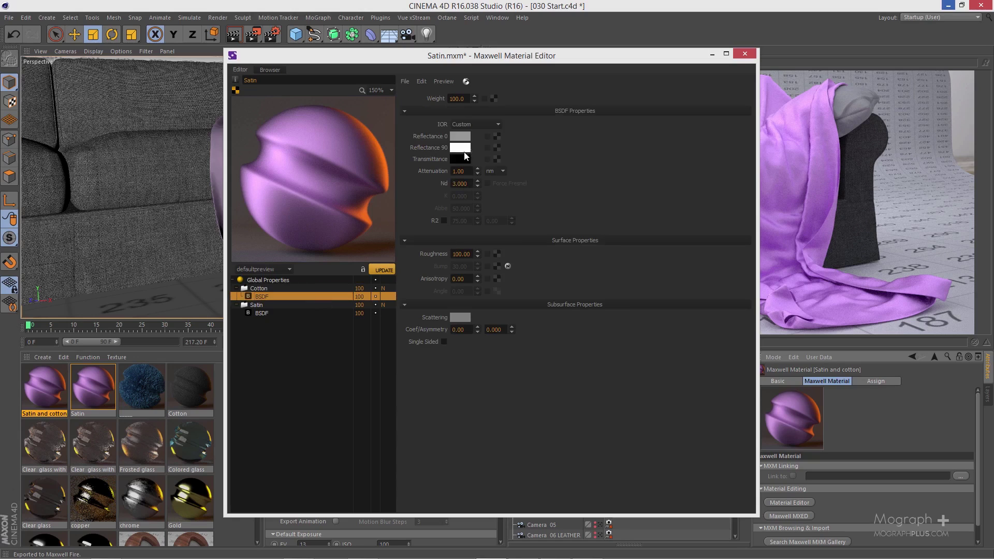
{"action": "left_click", "coordinate": [462, 138]}
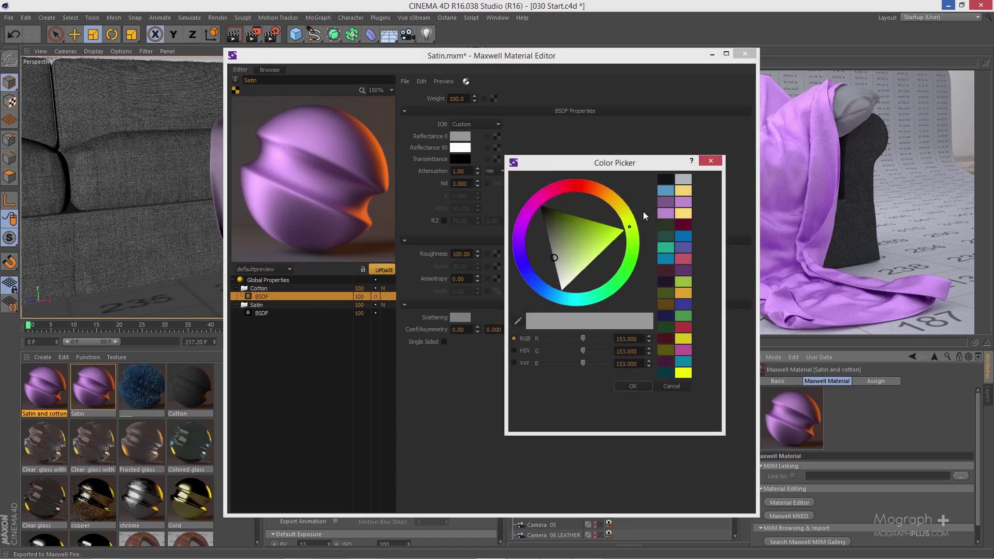
{"action": "left_click", "coordinate": [669, 202]}
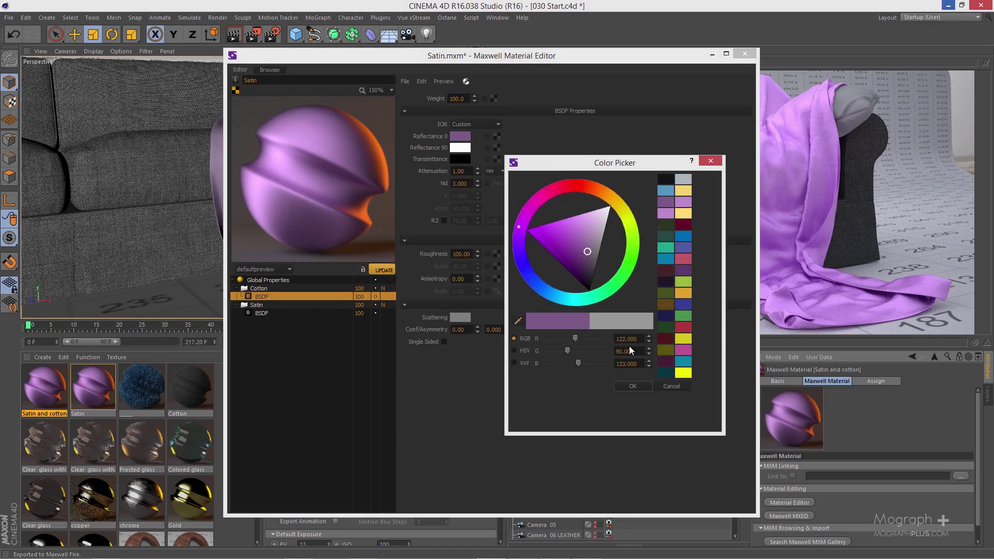
{"action": "left_click", "coordinate": [630, 386]}
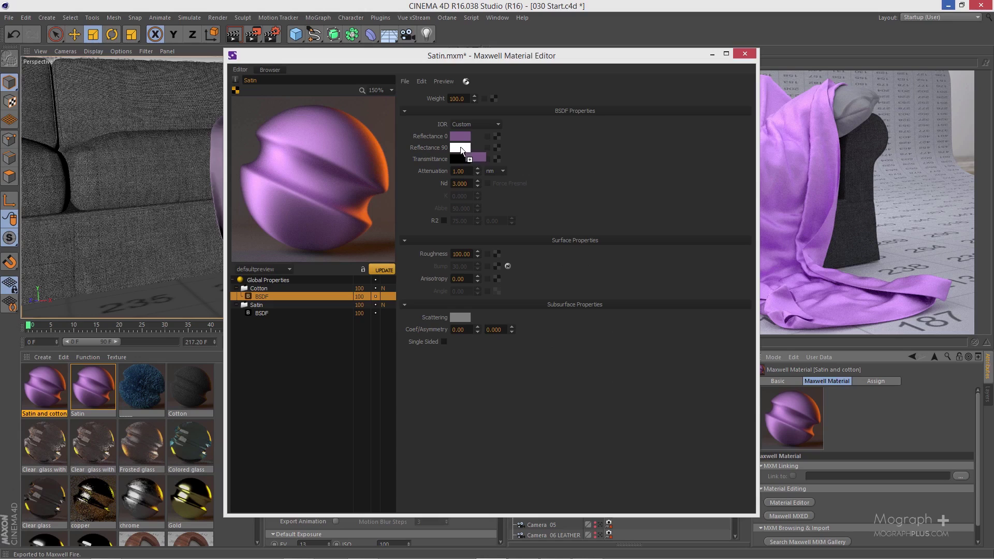
{"action": "left_click", "coordinate": [460, 147]}
{"action": "left_click_drag", "start_coordinate": [608, 222], "coordinate": [610, 221]}
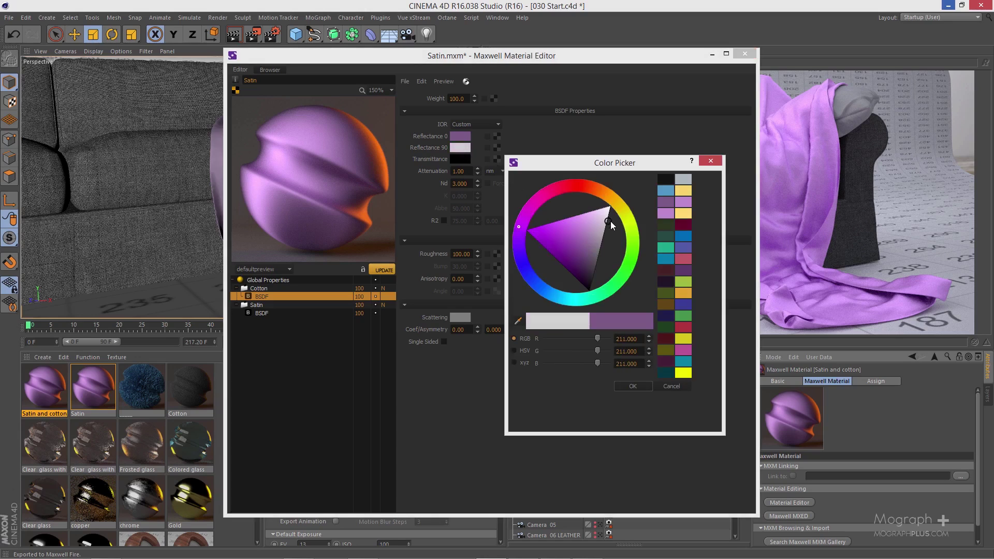
{"action": "left_click", "coordinate": [634, 385]}
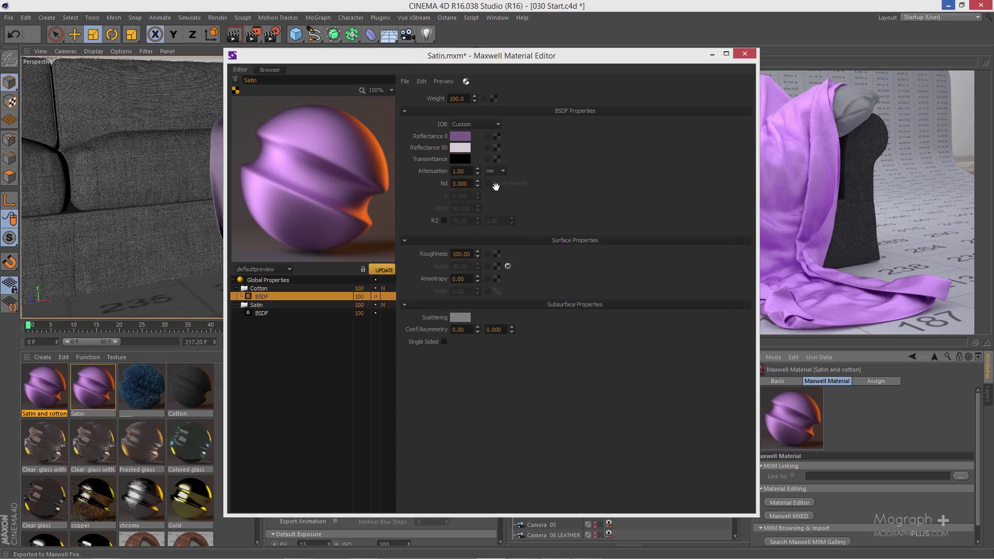
Enable R2 on the Cotton layer's BSDF and set its first value to 82
{"action": "double_click", "coordinate": [460, 184]}
{"action": "left_click", "coordinate": [444, 220]}
{"action": "double_click", "coordinate": [466, 221]}
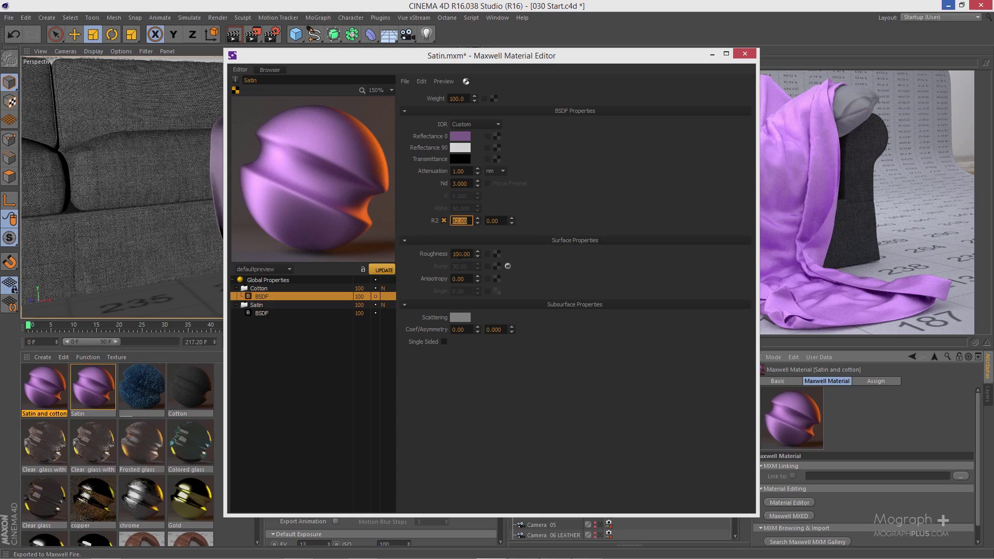
Set the Cotton BSDF's Roughness to 95, enable Force Fresnel, and refresh the material preview
{"action": "double_click", "coordinate": [461, 255]}
{"action": "type", "text": "95"}
{"action": "key", "text": "Return"}
{"action": "left_click", "coordinate": [498, 185]}
{"action": "left_click", "coordinate": [383, 267]}
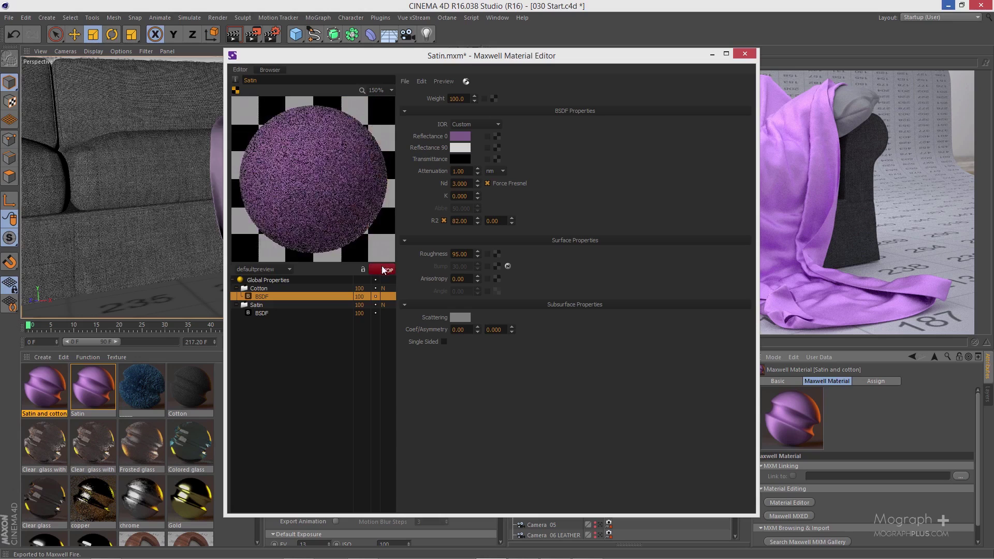
Load flower-pattern02 from the project tex folder as the Cotton layer's Opacity/Mask texture
{"action": "left_click", "coordinate": [302, 288]}
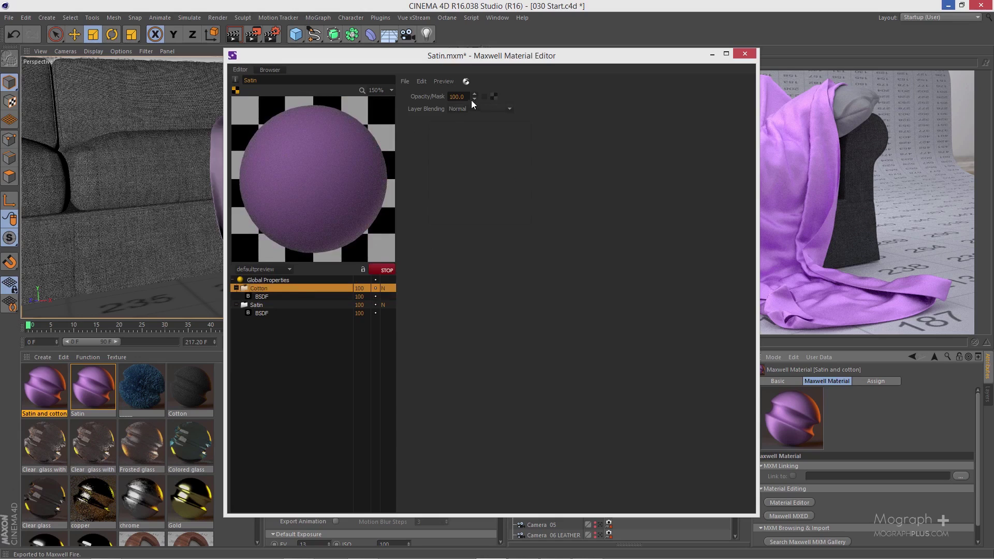
{"action": "left_click", "coordinate": [491, 97]}
{"action": "left_click", "coordinate": [313, 396]}
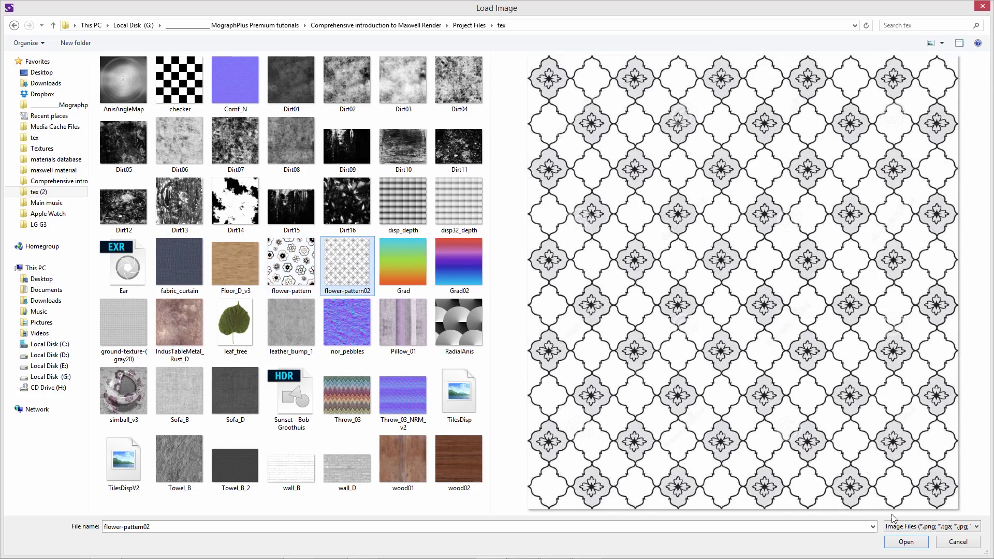
{"action": "left_click", "coordinate": [902, 541]}
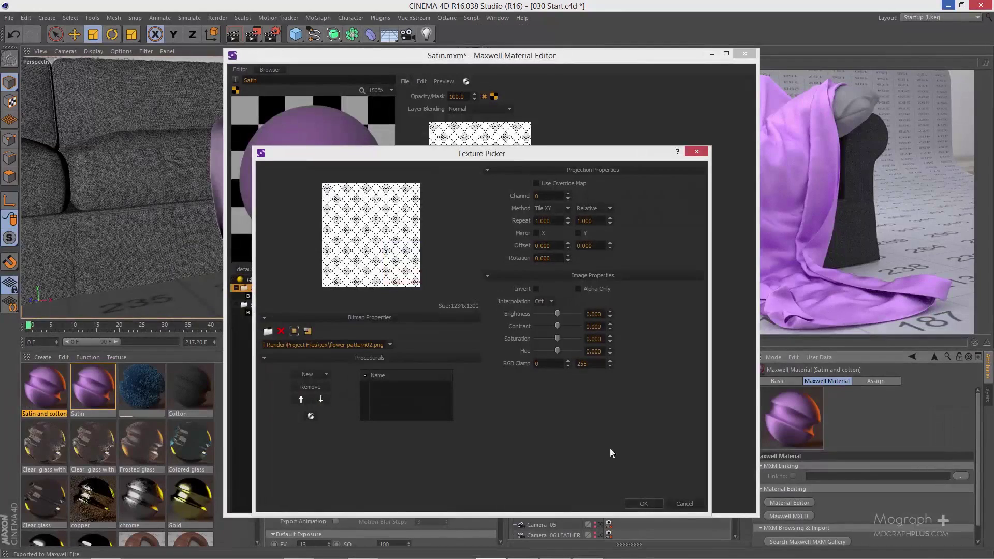
{"action": "left_click_drag", "start_coordinate": [496, 158], "coordinate": [680, 132]}
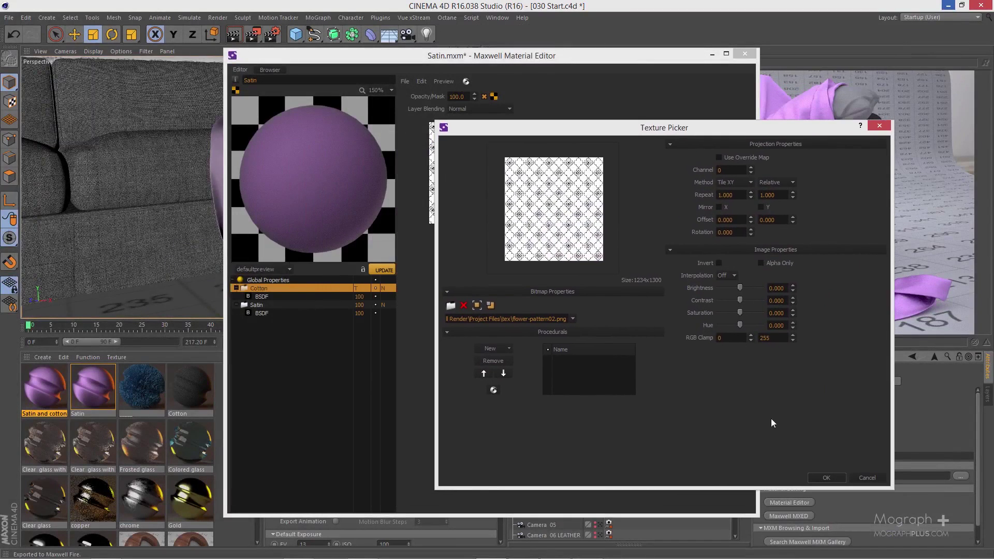
{"action": "left_click", "coordinate": [813, 481]}
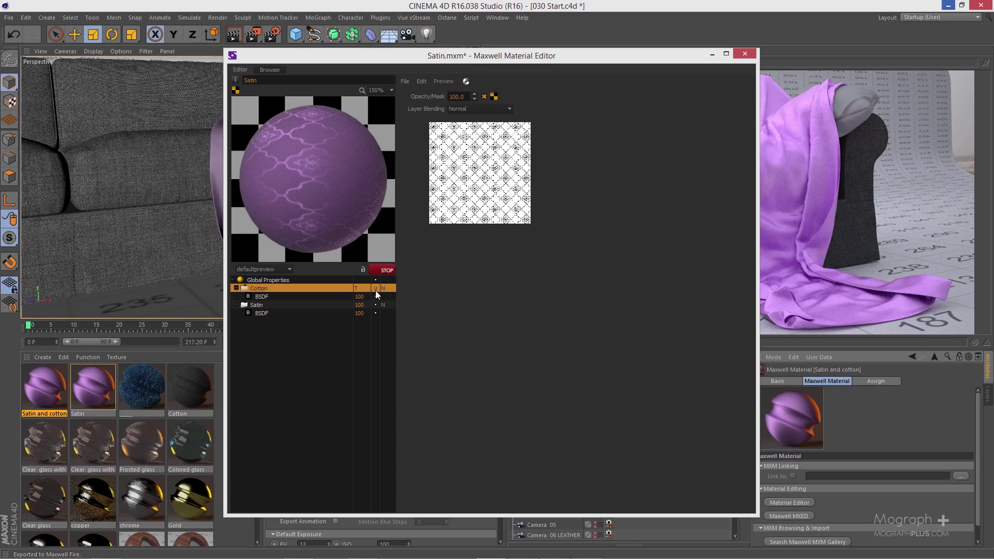
Invert the Cotton layer's mask texture and refresh the material preview
{"action": "left_click", "coordinate": [494, 96]}
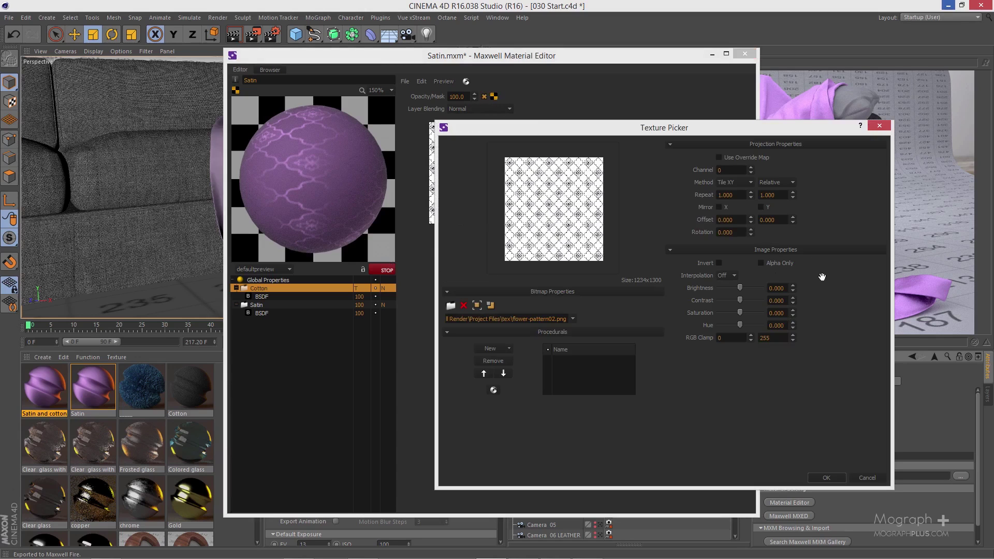
{"action": "left_click", "coordinate": [718, 263]}
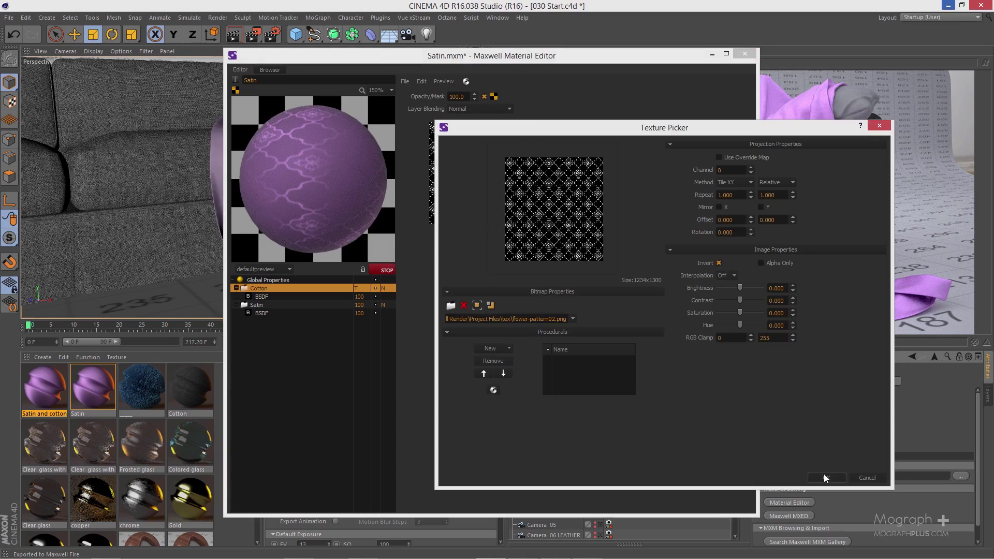
{"action": "left_click", "coordinate": [826, 477]}
{"action": "left_click", "coordinate": [386, 270]}
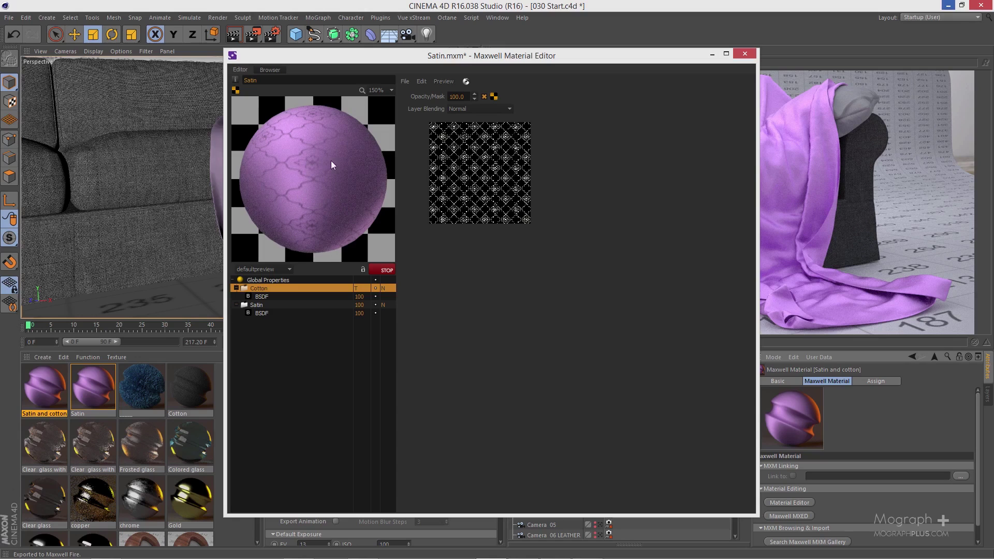
Save the edited Satin and cotton material, apply it to throw 02, and refresh the Maxwell Fire render
{"action": "left_click", "coordinate": [745, 55]}
{"action": "left_click", "coordinate": [446, 300]}
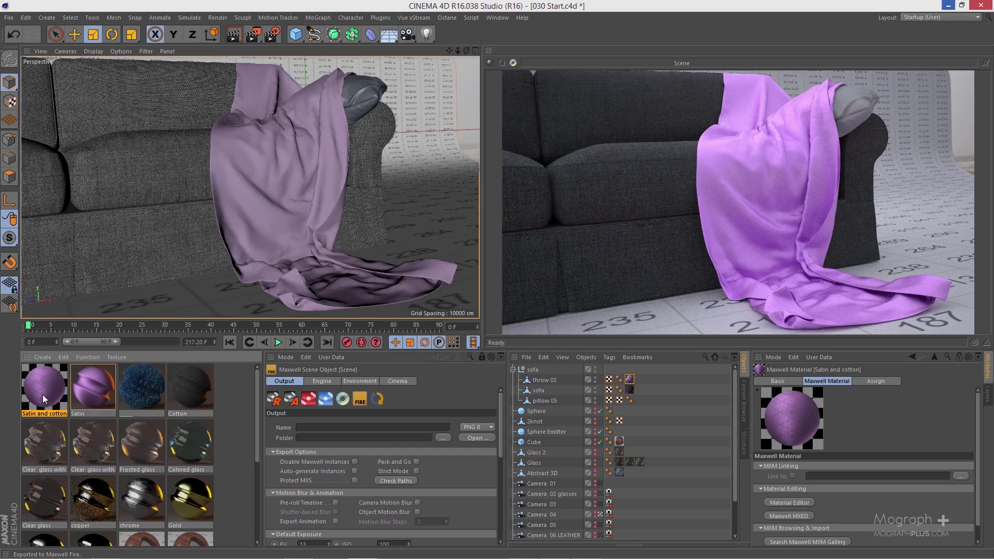
{"action": "left_click_drag", "start_coordinate": [43, 393], "coordinate": [630, 380]}
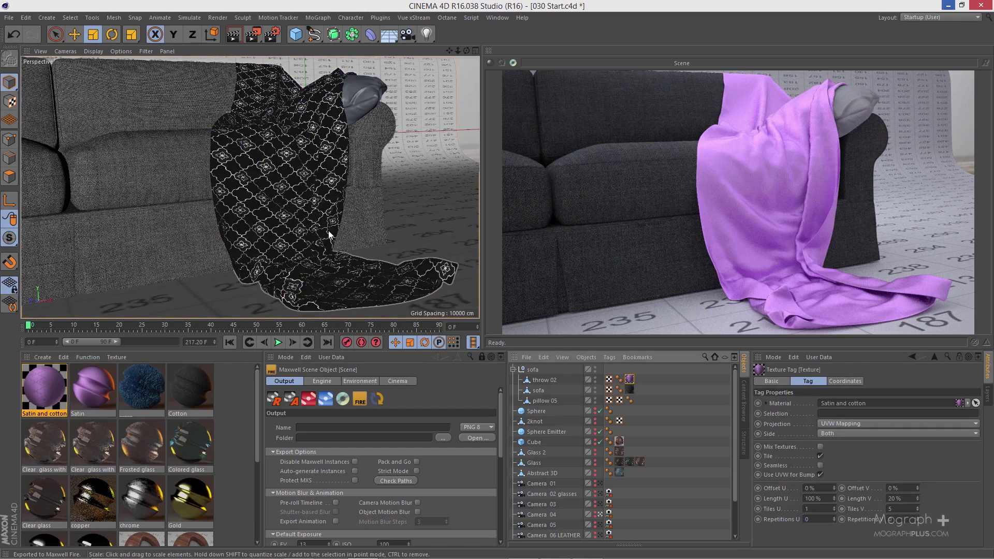
{"action": "left_click", "coordinate": [378, 400]}
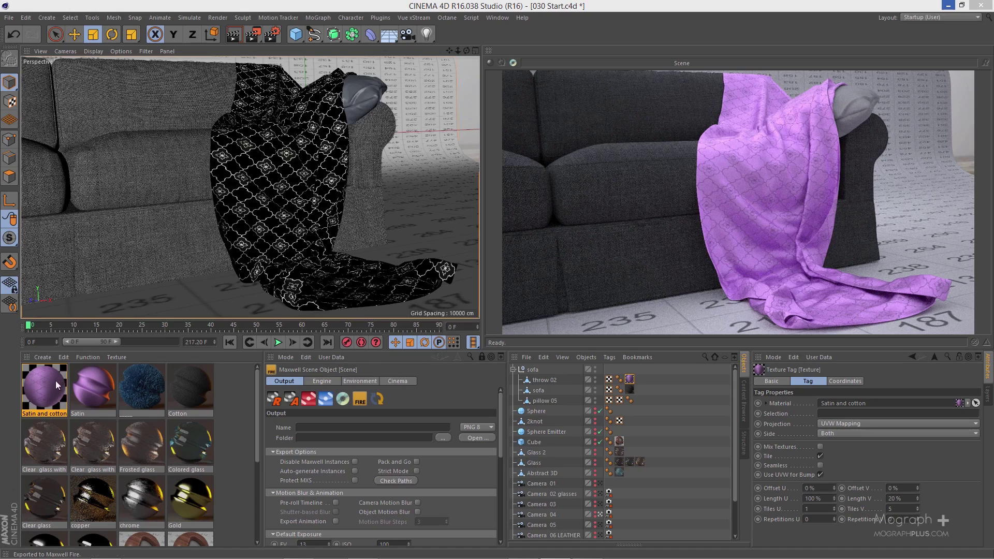
Duplicate the Satin and cotton material and turn off Invert on the copy's Cotton layer mask map
{"action": "left_click_drag", "start_coordinate": [21, 386], "coordinate": [31, 387], "text": "ctrl"}
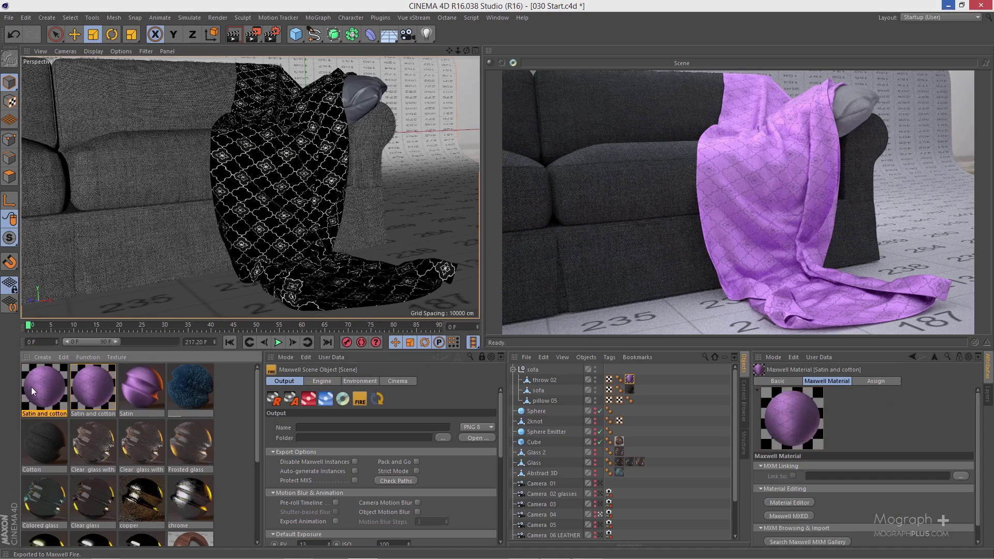
{"action": "double_click", "coordinate": [31, 387]}
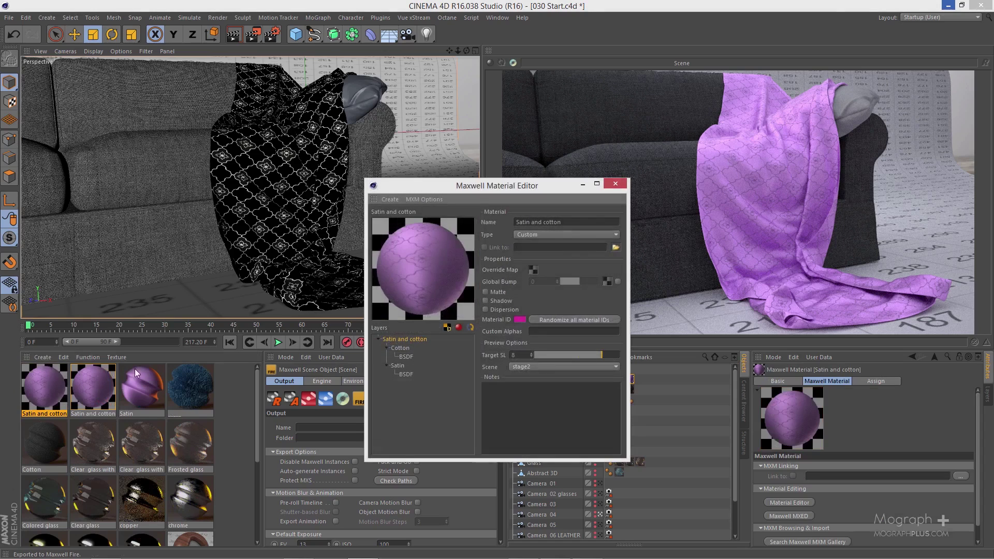
{"action": "left_click", "coordinate": [401, 348]}
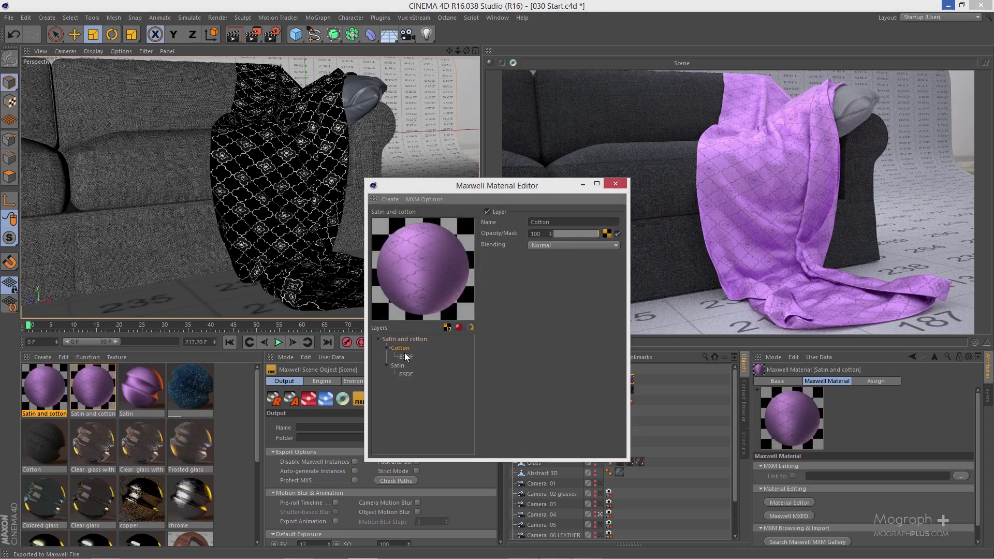
{"action": "left_click", "coordinate": [604, 234]}
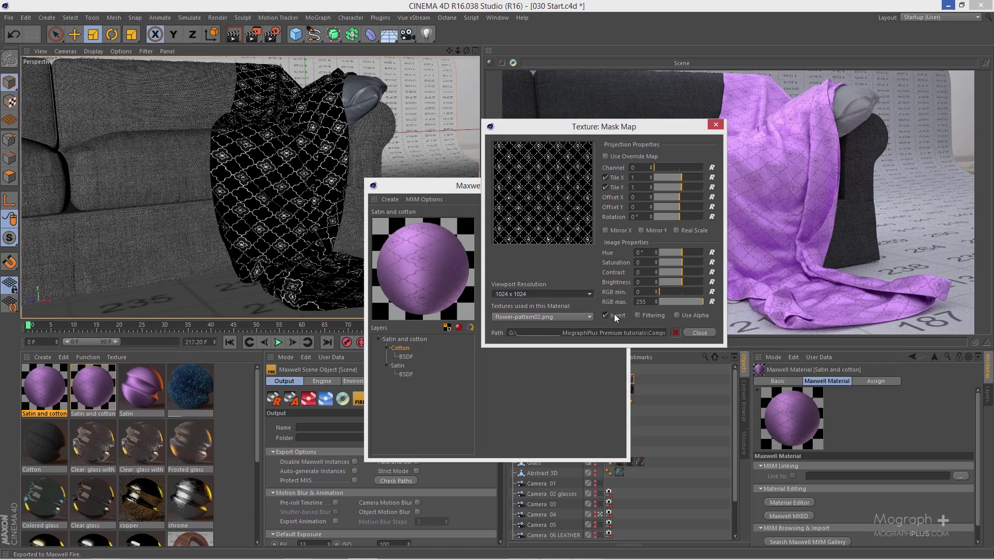
{"action": "left_click", "coordinate": [704, 332]}
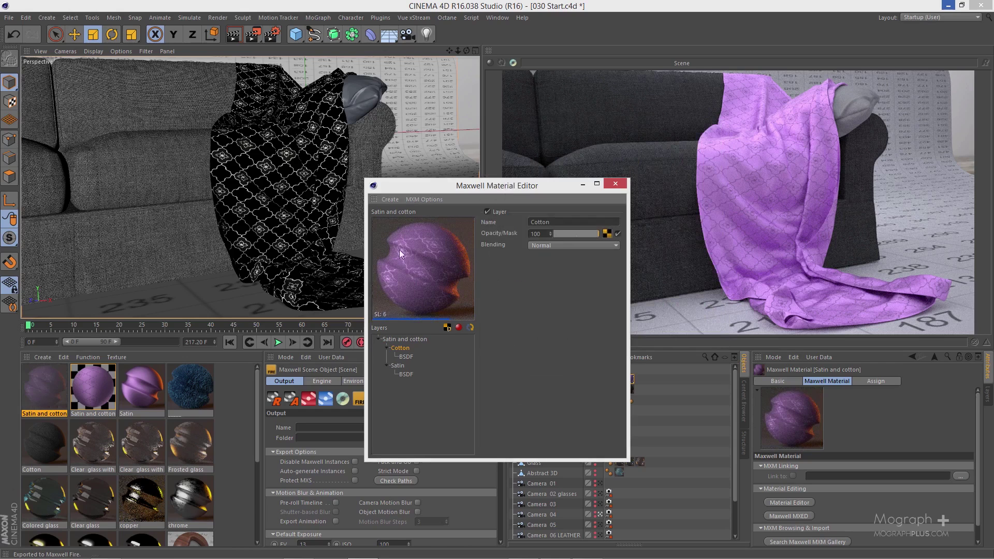
Load Sofa_B from the project's tex folder as the bump map of the Cotton layer's BSDF
{"action": "left_click", "coordinate": [405, 356]}
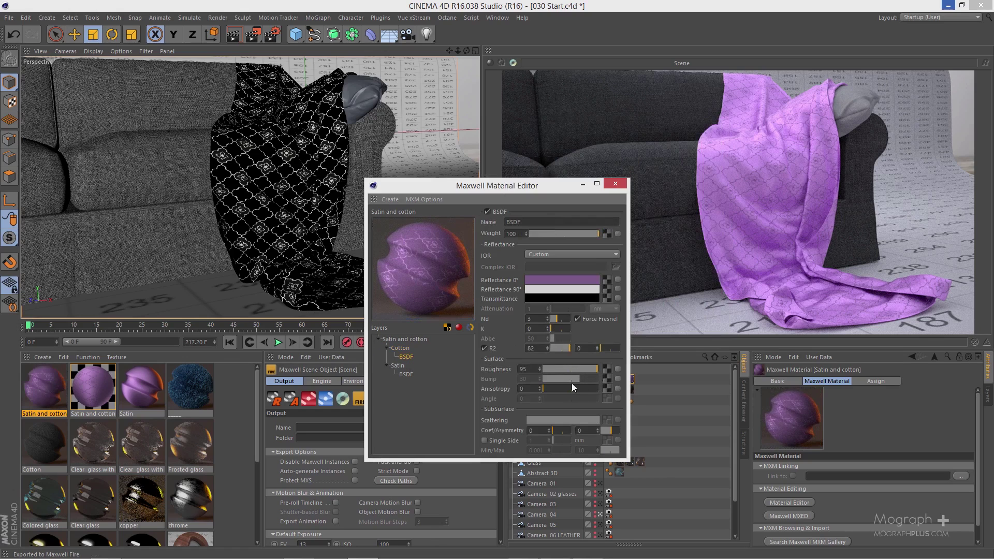
{"action": "left_click", "coordinate": [607, 379]}
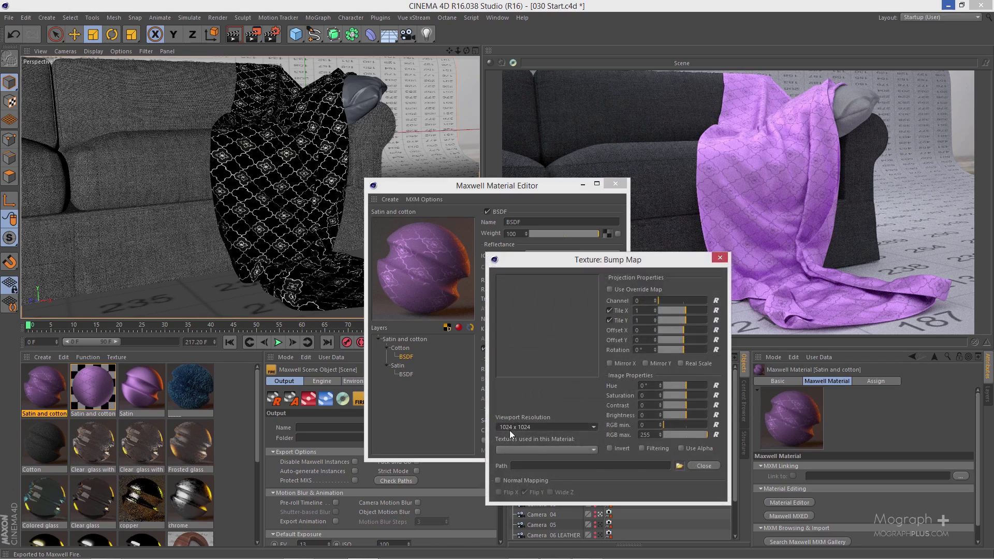
{"action": "left_click", "coordinate": [679, 465]}
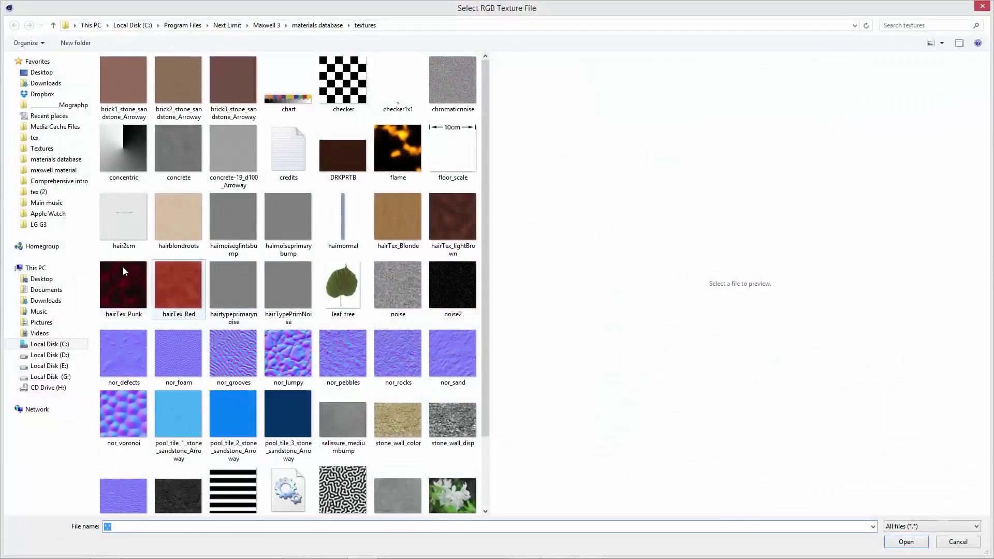
{"action": "left_click", "coordinate": [38, 192]}
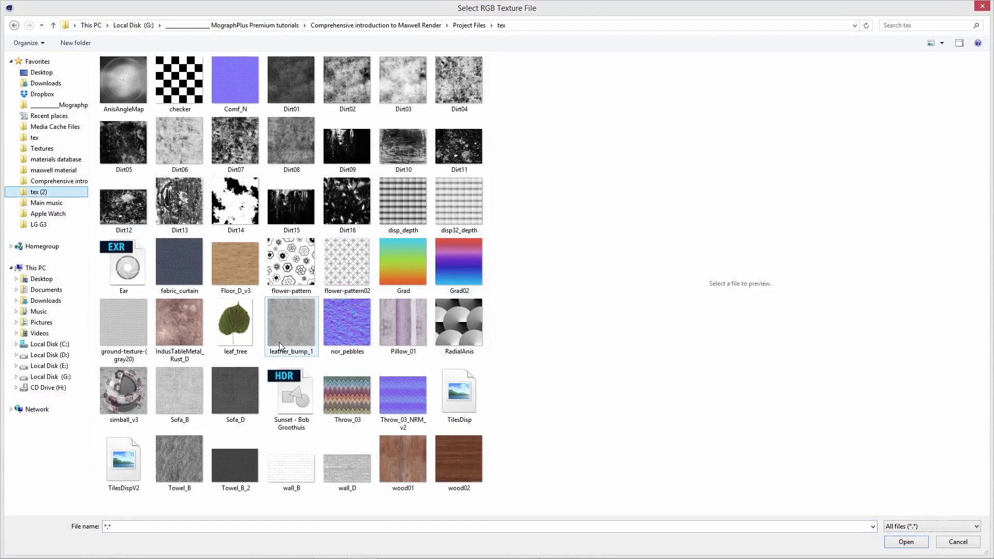
{"action": "left_click", "coordinate": [272, 401]}
{"action": "left_click", "coordinate": [234, 395]}
{"action": "left_click", "coordinate": [179, 396]}
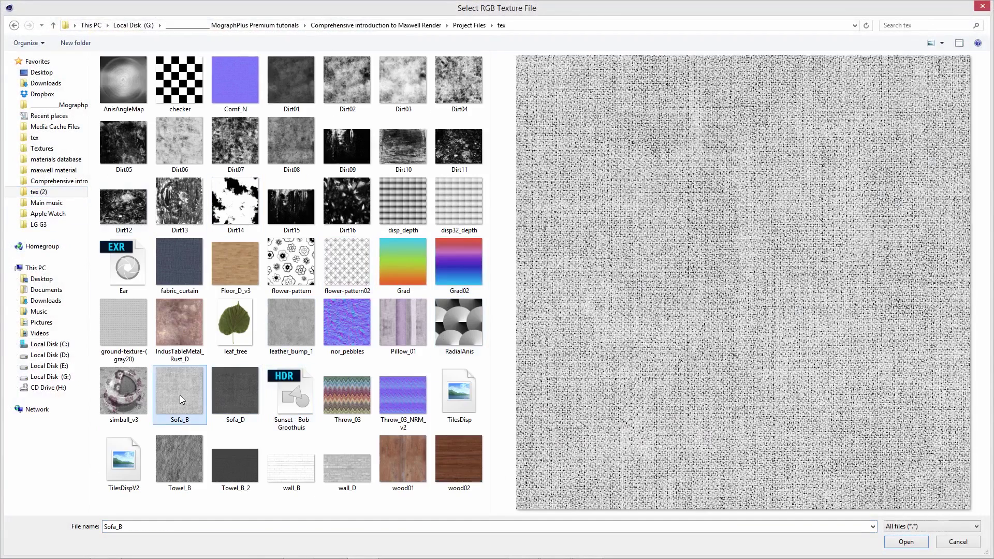
{"action": "double_click", "coordinate": [179, 395]}
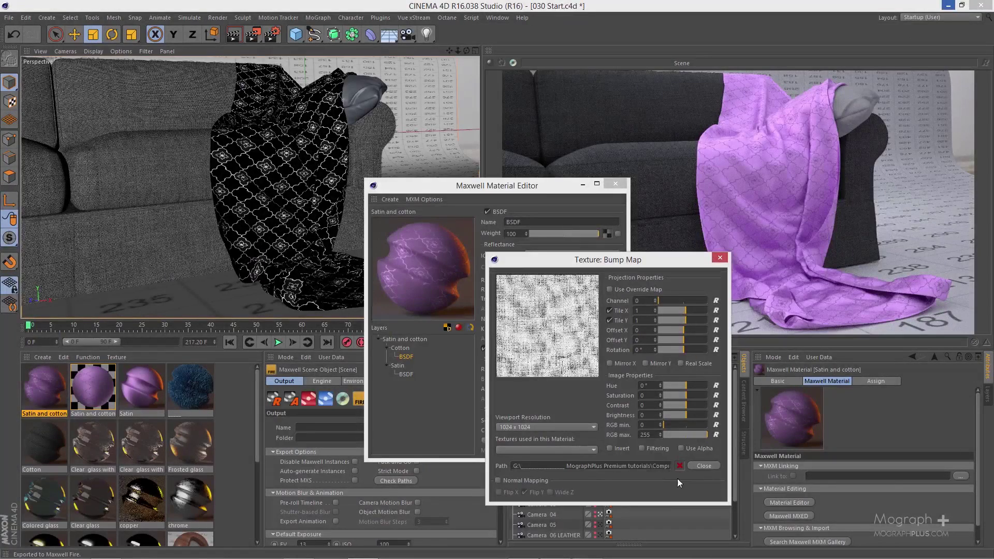
{"action": "left_click", "coordinate": [701, 465]}
Set the Cotton layer BSDF's Bump strength to 10
{"action": "left_click", "coordinate": [524, 378]}
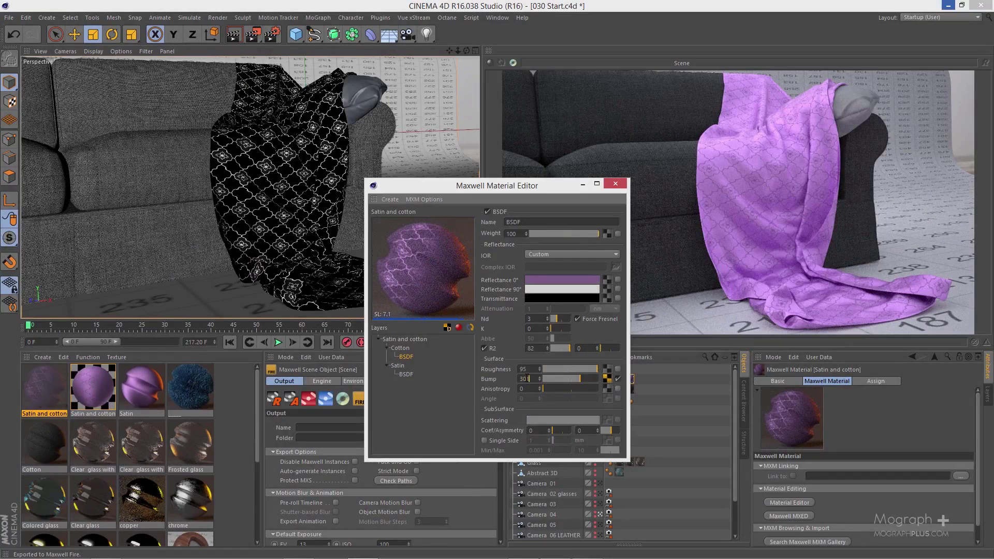
{"action": "type", "text": "10"}
{"action": "key", "text": "Return"}
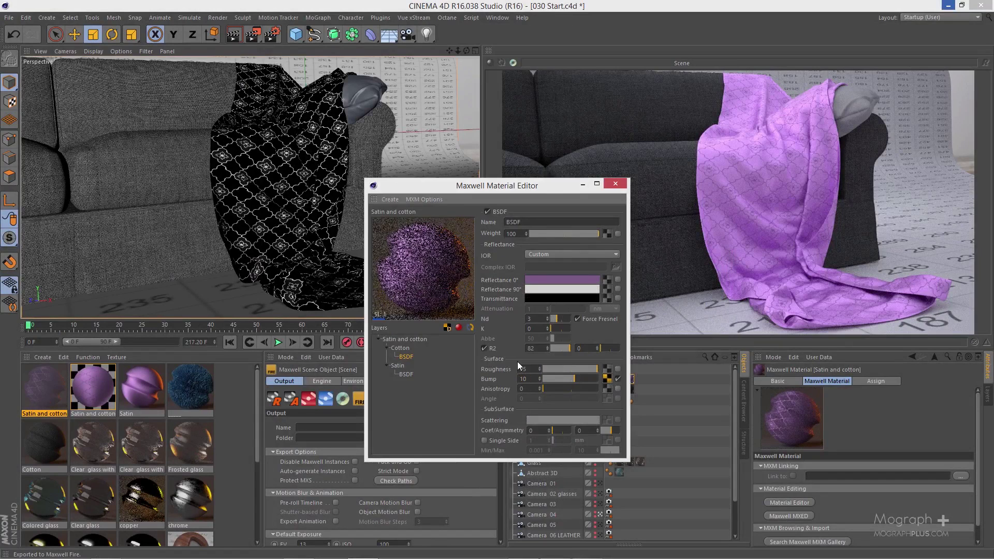
Close the material editor, apply the duplicated Satin and cotton material to throw 02, and refresh the Maxwell Fire render
{"action": "left_click", "coordinate": [614, 184]}
{"action": "mouse_move", "coordinate": [43, 394]}
{"action": "left_mouse_down"}
{"action": "mouse_move", "coordinate": [510, 404]}
{"action": "mouse_move", "coordinate": [629, 381]}
{"action": "left_mouse_up"}
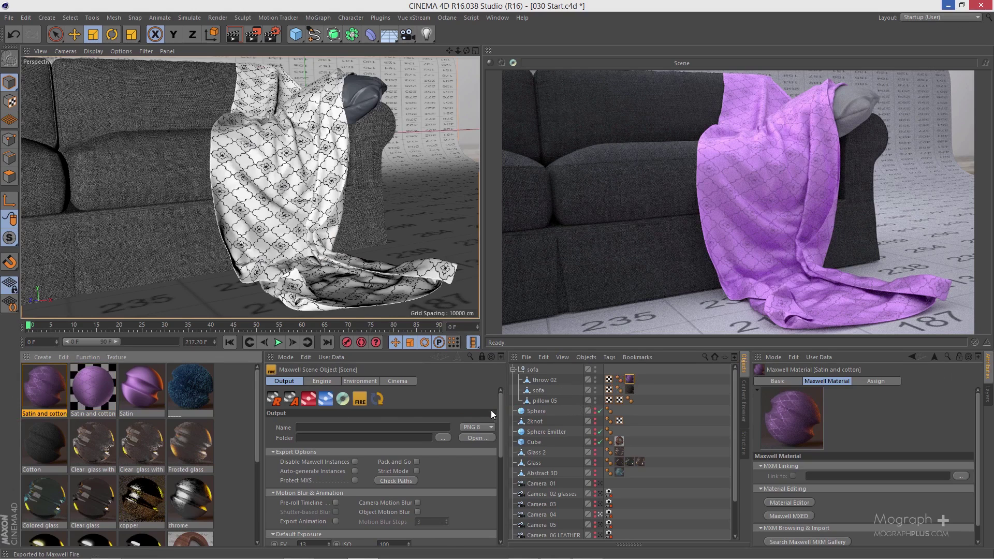
{"action": "left_click", "coordinate": [377, 399]}
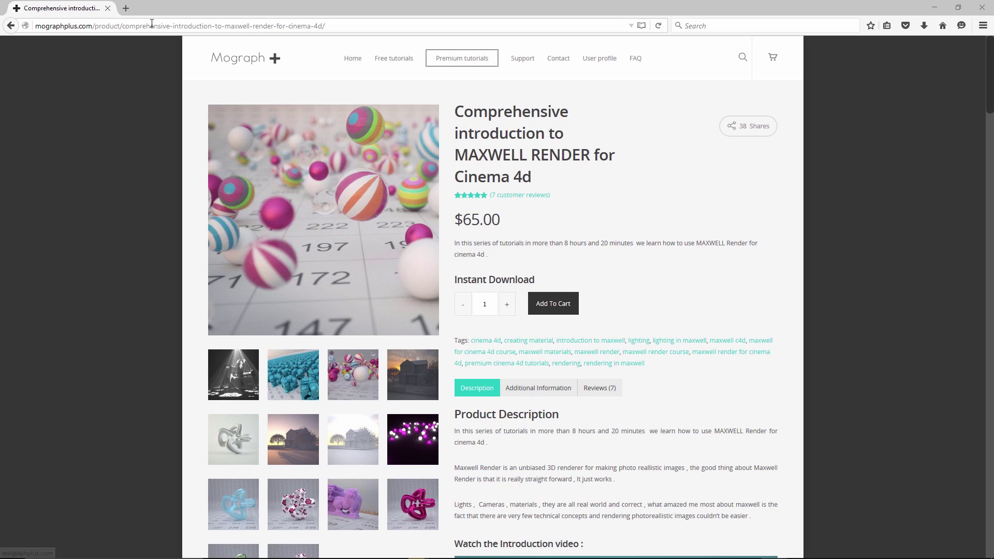
In the web browser, look through the product description on the Maxwell Render for Cinema 4D course page
{"action": "scroll", "coordinate": [507, 219], "scroll_direction": "down", "scroll_amount": 8}
{"action": "scroll", "coordinate": [507, 219], "scroll_direction": "down", "scroll_amount": 20}
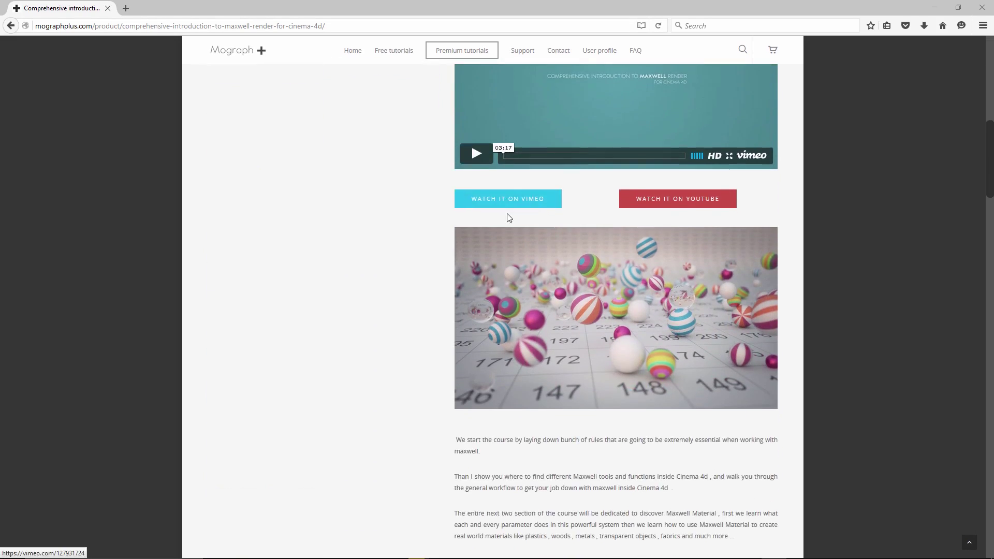
{"action": "scroll", "coordinate": [508, 216], "scroll_direction": "down", "scroll_amount": 2}
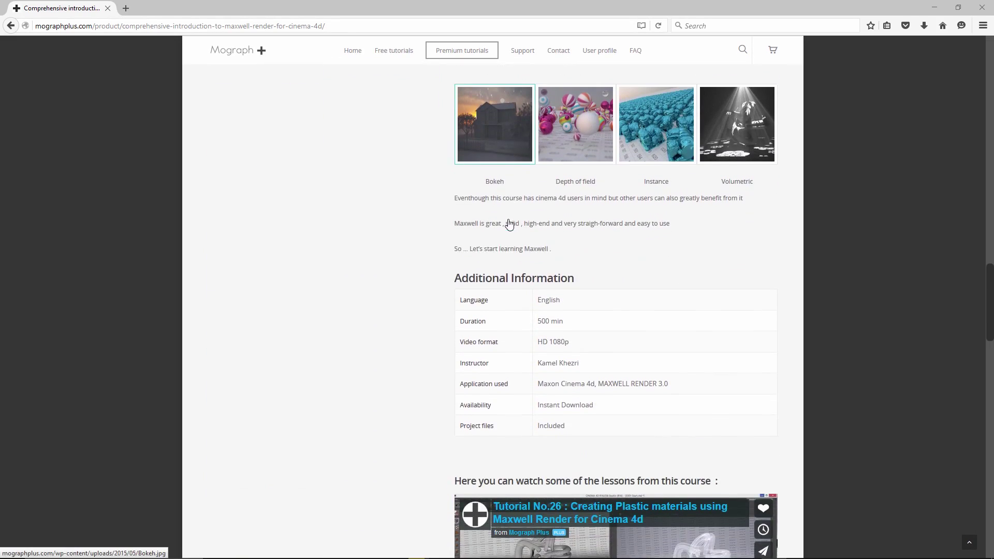